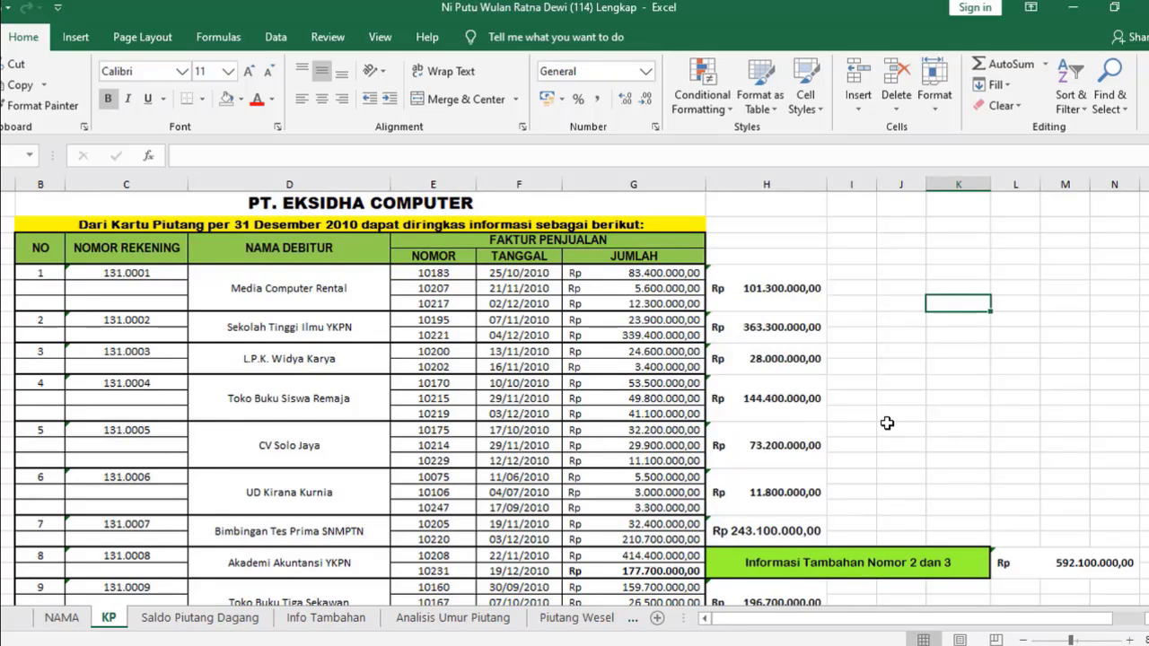
Review the additional debtor information on the Info Tambahan sheet, and return to the KP sheet
{"action": "left_click", "coordinate": [327, 618]}
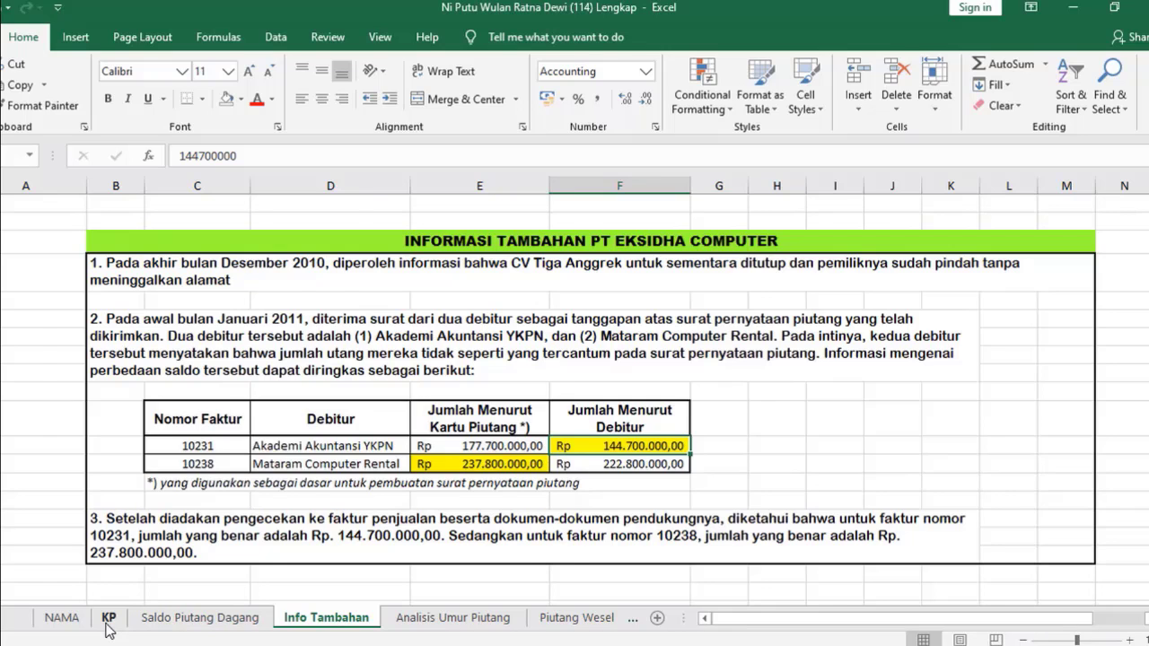
{"action": "left_click", "coordinate": [108, 618]}
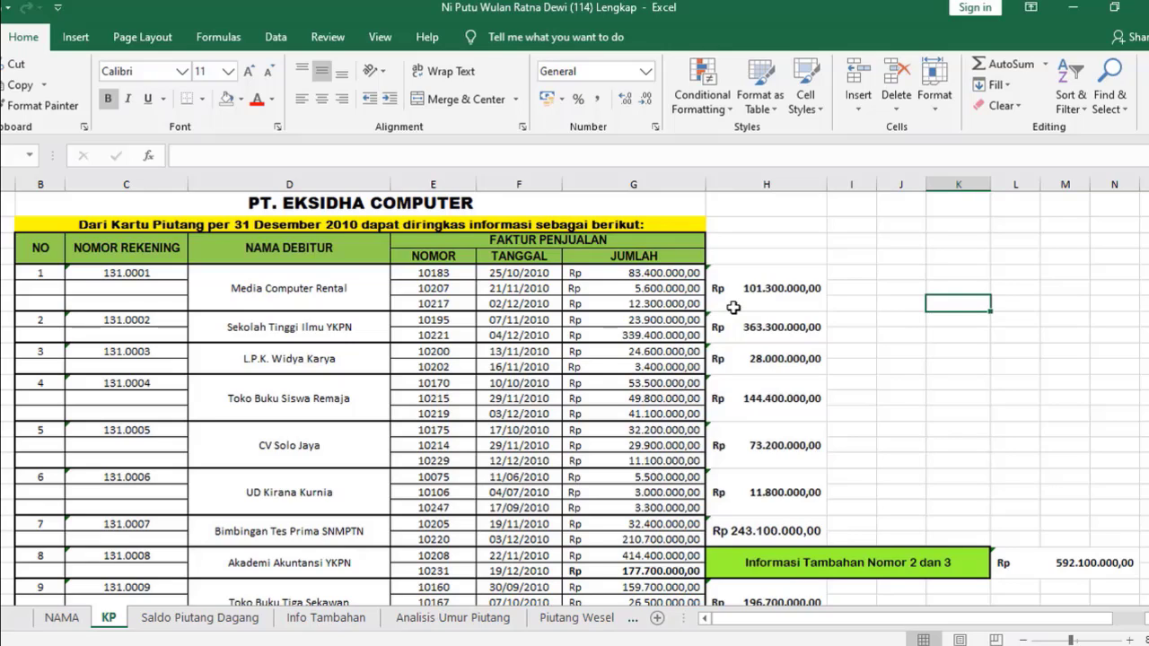
Fill the Media Computer Rental name and balance cells with blue on the Saldo Piutang Dagang sheet
{"action": "left_click", "coordinate": [167, 620]}
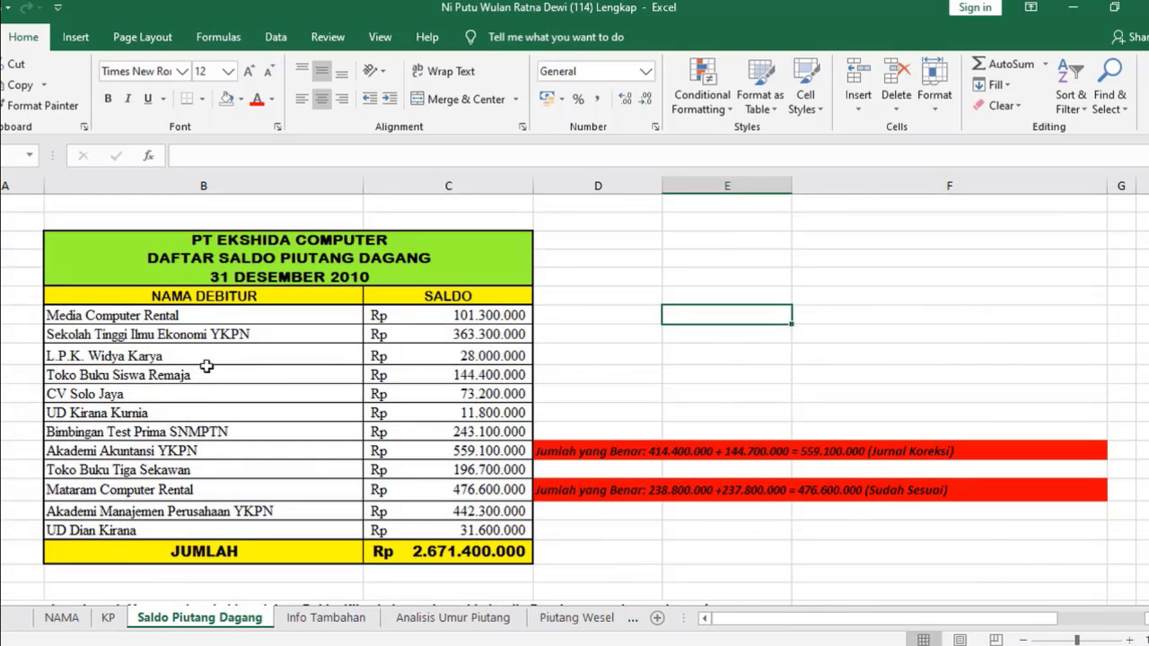
{"action": "left_click_drag", "start_coordinate": [196, 317], "coordinate": [400, 321]}
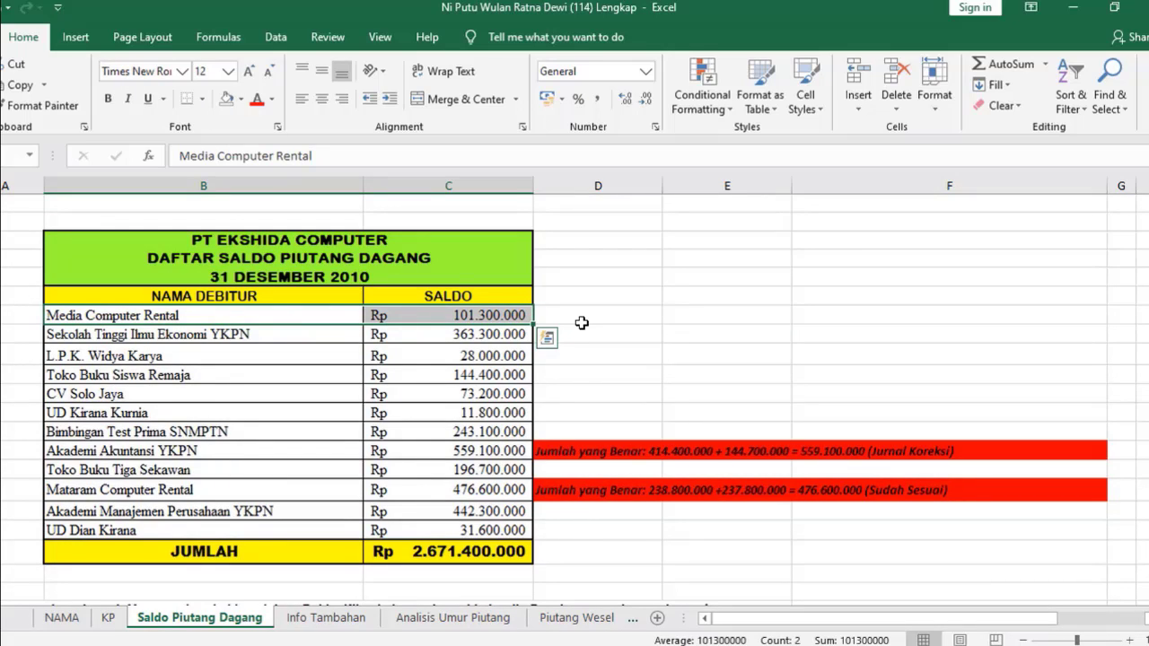
{"action": "left_click", "coordinate": [241, 100]}
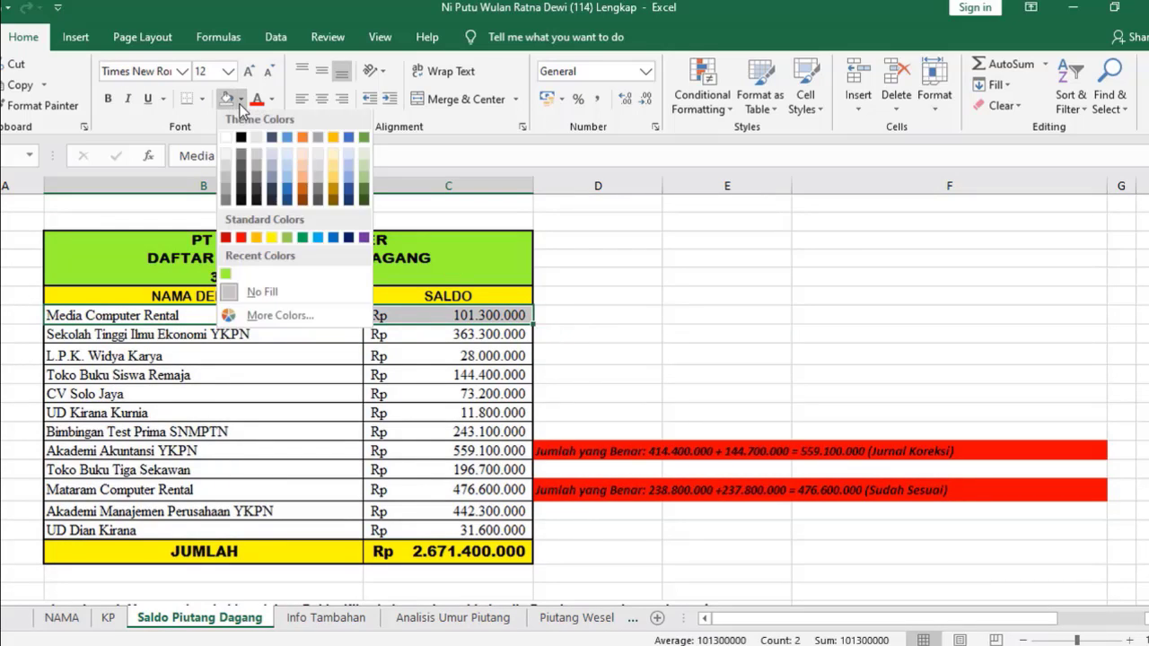
{"action": "left_click", "coordinate": [288, 140]}
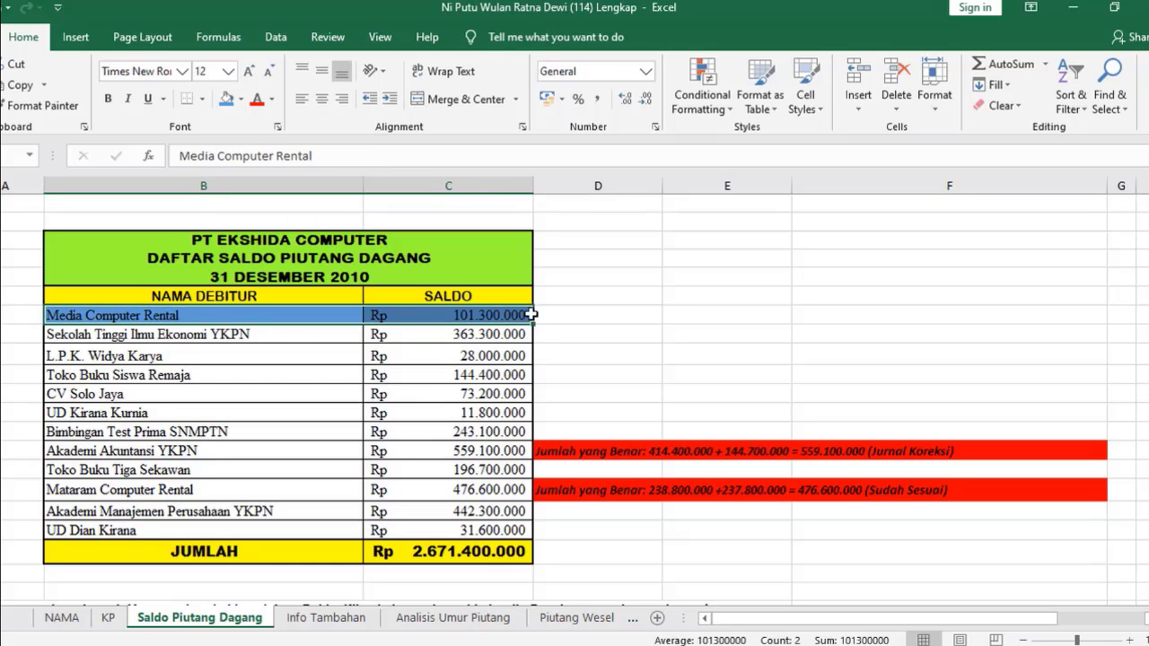
{"action": "left_click", "coordinate": [595, 353]}
On the KP sheet, fill debtor 1's whole block, Media Computer Rental, including its total, with the same blue
{"action": "left_click", "coordinate": [108, 617]}
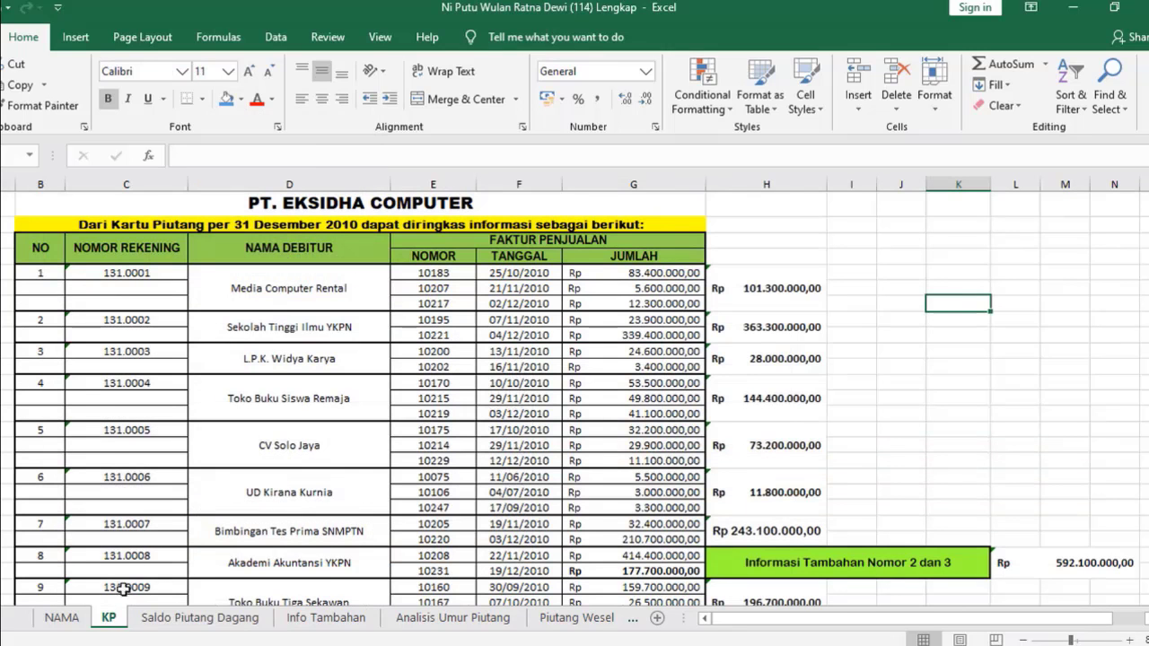
{"action": "left_click_drag", "start_coordinate": [55, 277], "coordinate": [764, 294]}
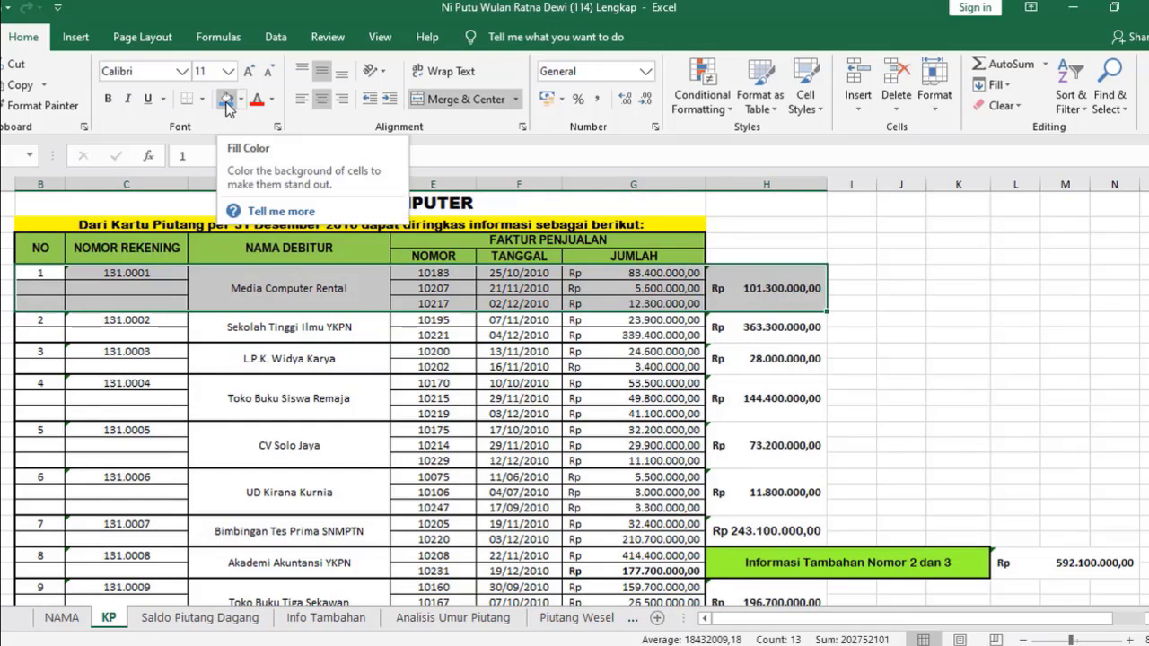
{"action": "left_click", "coordinate": [227, 100]}
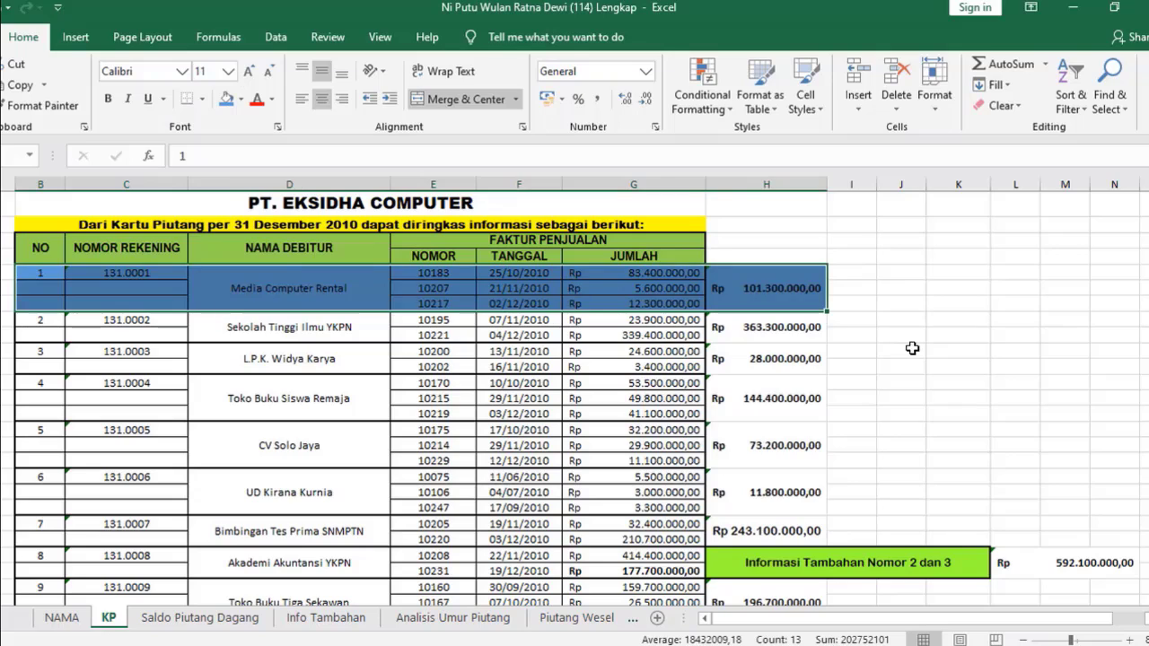
{"action": "left_click", "coordinate": [912, 348]}
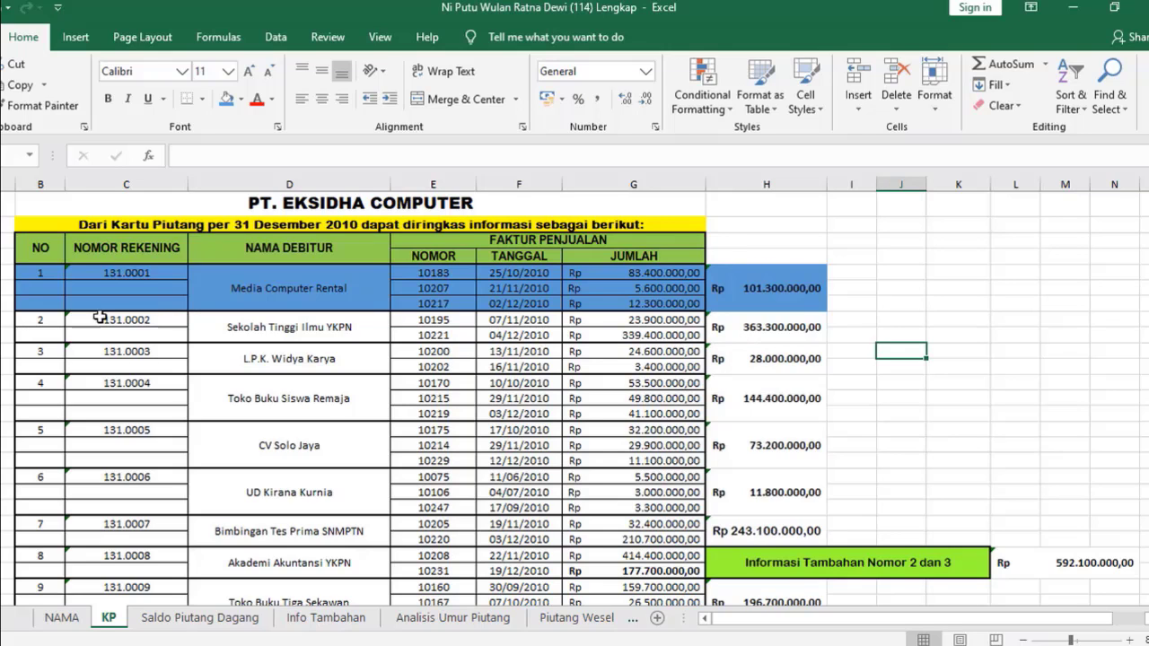
Fill the Sekolah Tinggi Ilmu Ekonomi YKPN name and balance cells with orange on the Saldo Piutang Dagang sheet
{"action": "left_click", "coordinate": [167, 619]}
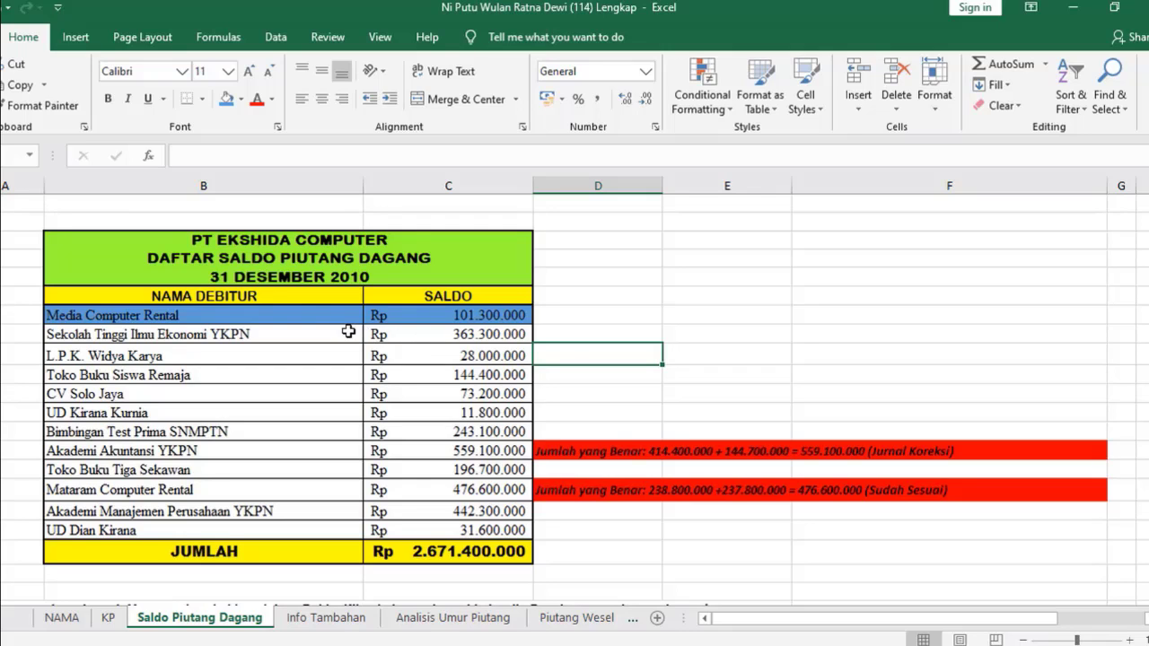
{"action": "left_click_drag", "start_coordinate": [303, 332], "coordinate": [379, 332]}
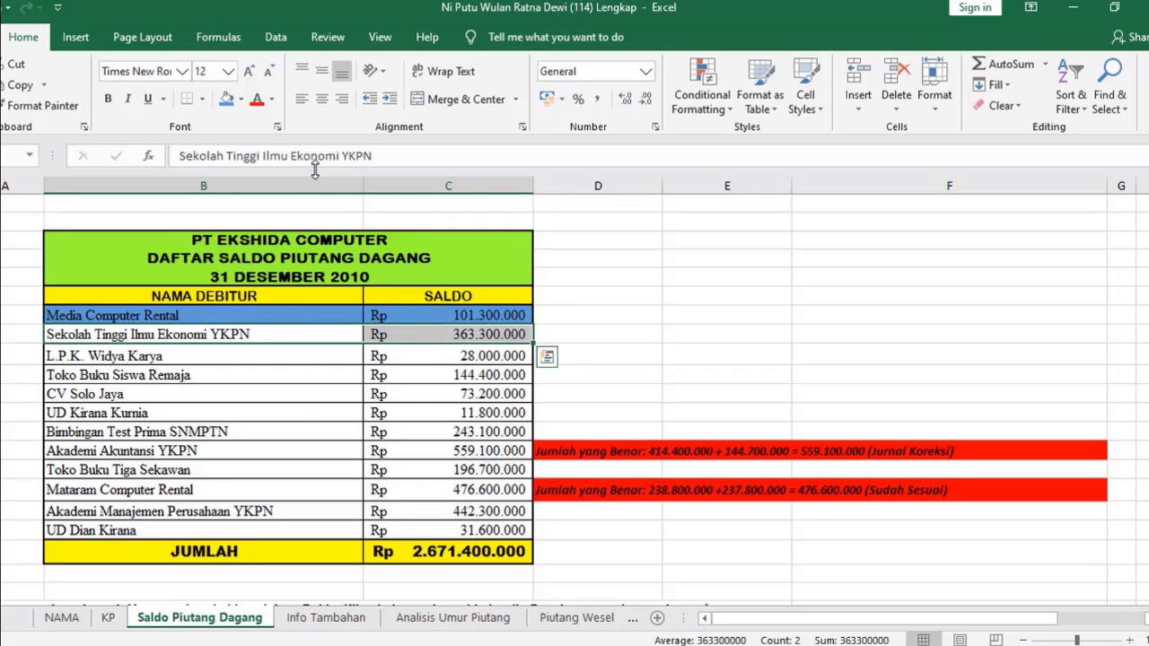
{"action": "left_click", "coordinate": [241, 99]}
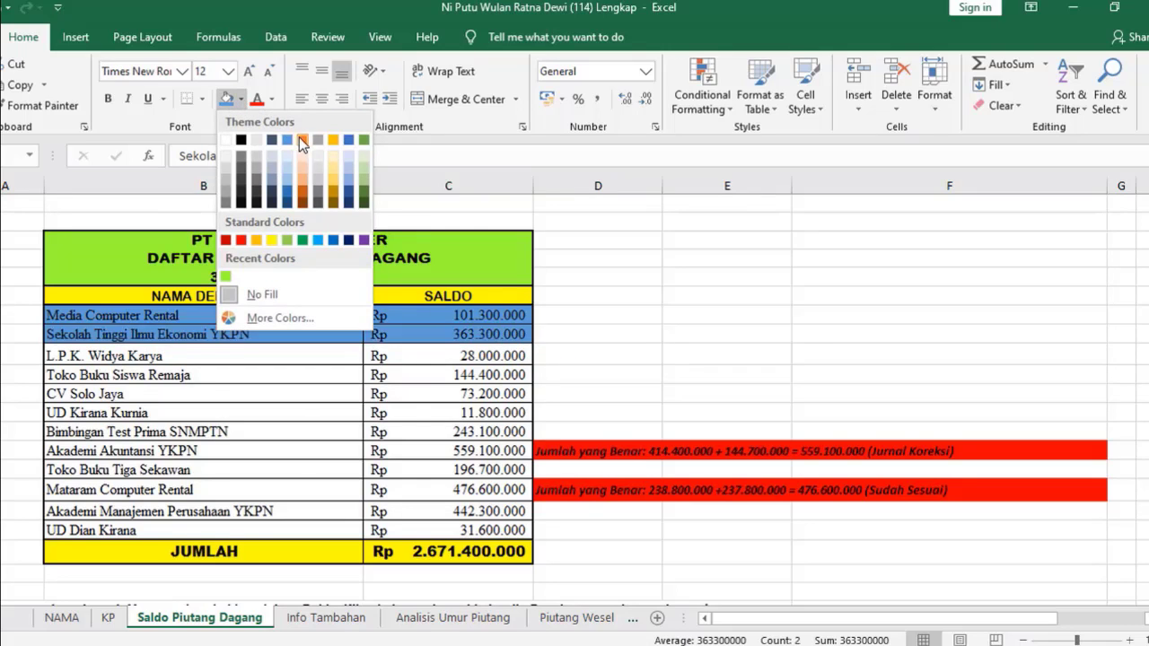
{"action": "left_click", "coordinate": [300, 139]}
{"action": "left_click", "coordinate": [593, 283]}
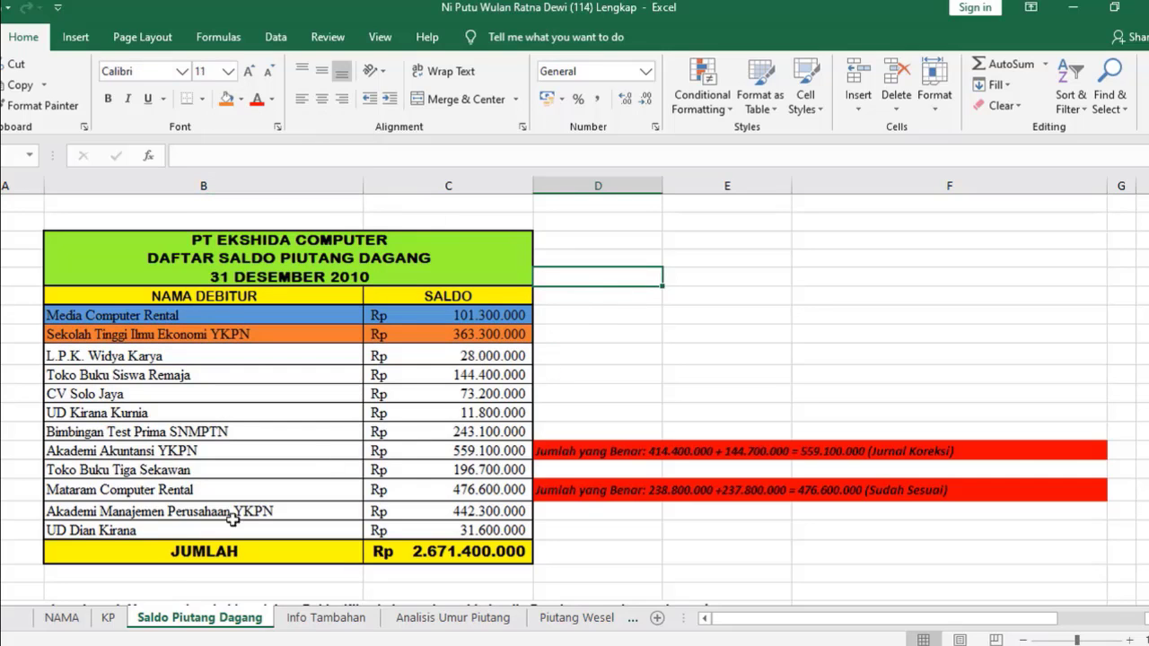
On the KP sheet, fill debtor 2's whole block, Sekolah Tinggi Ilmu YKPN, including its total, with the same orange
{"action": "left_click", "coordinate": [110, 617]}
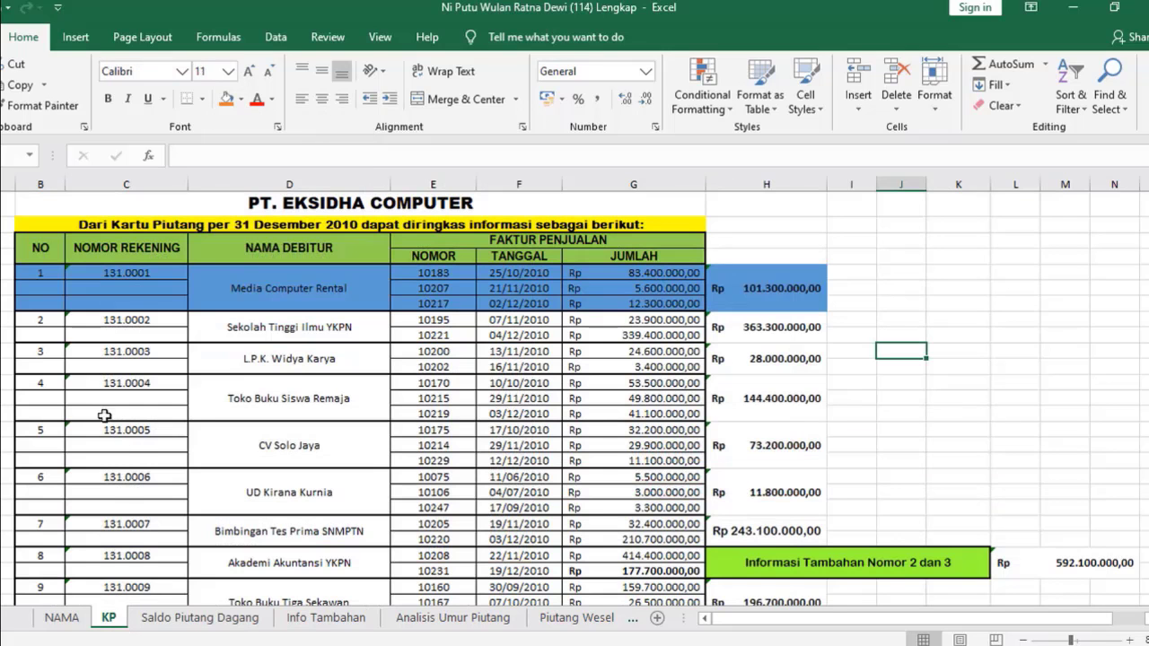
{"action": "left_click_drag", "start_coordinate": [45, 321], "coordinate": [761, 326]}
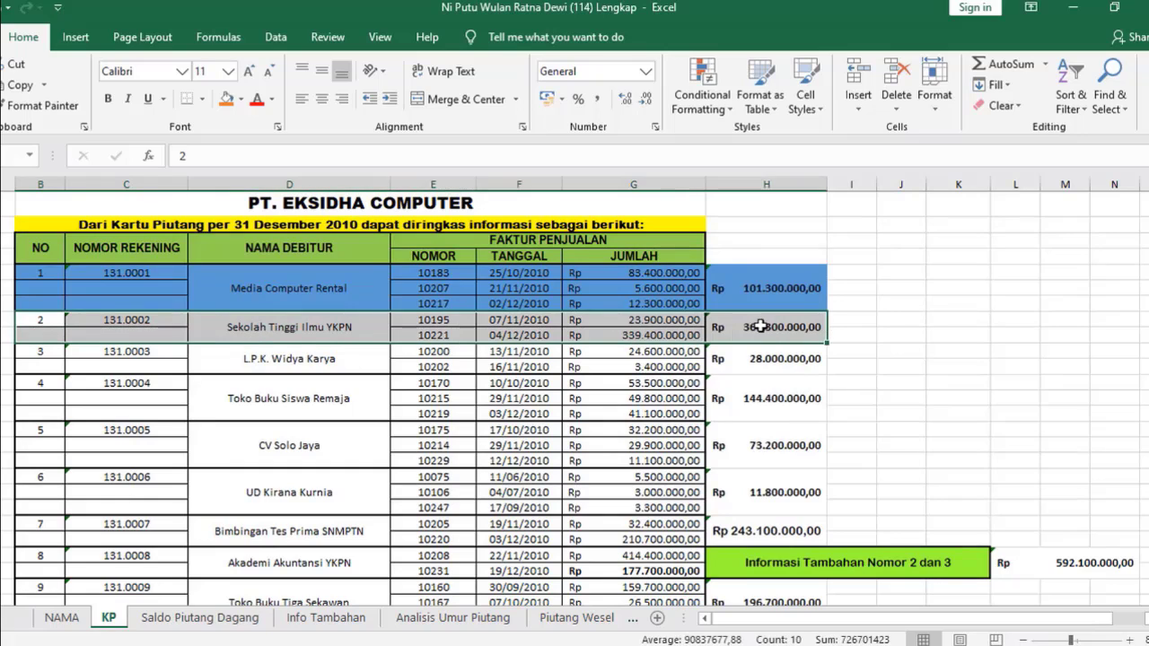
{"action": "left_click", "coordinate": [226, 99]}
{"action": "left_click", "coordinate": [869, 396]}
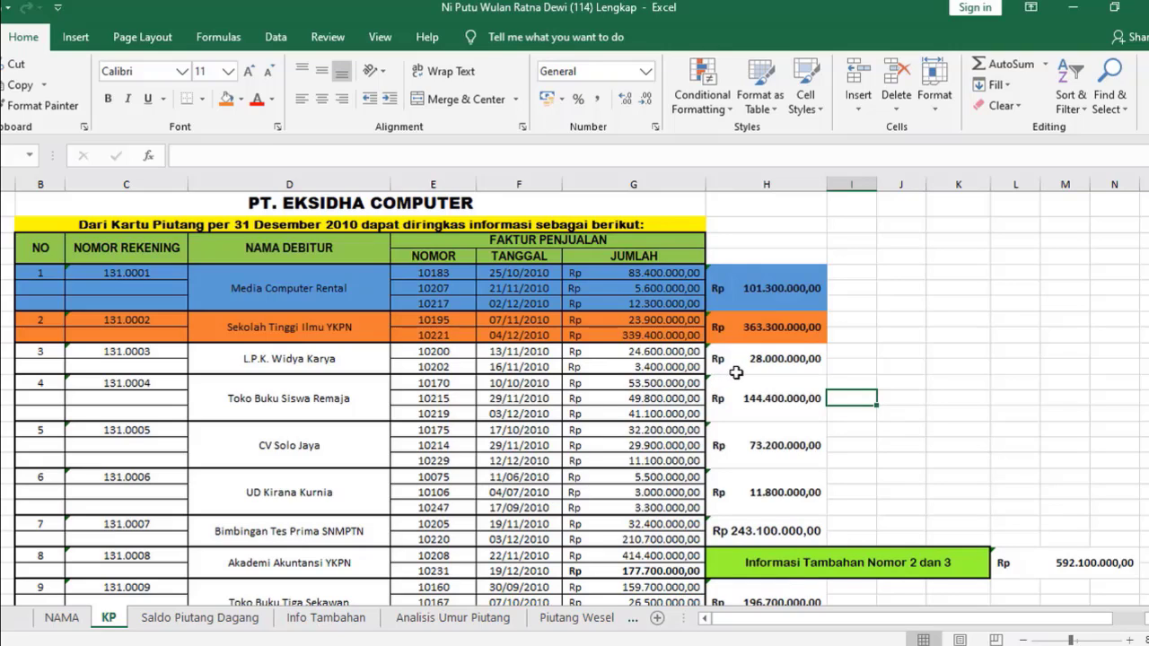
Fill debtor 3's whole block, L.P.K. Widya Karya, including its total, with blue on the KP sheet
{"action": "left_click_drag", "start_coordinate": [735, 363], "coordinate": [45, 350]}
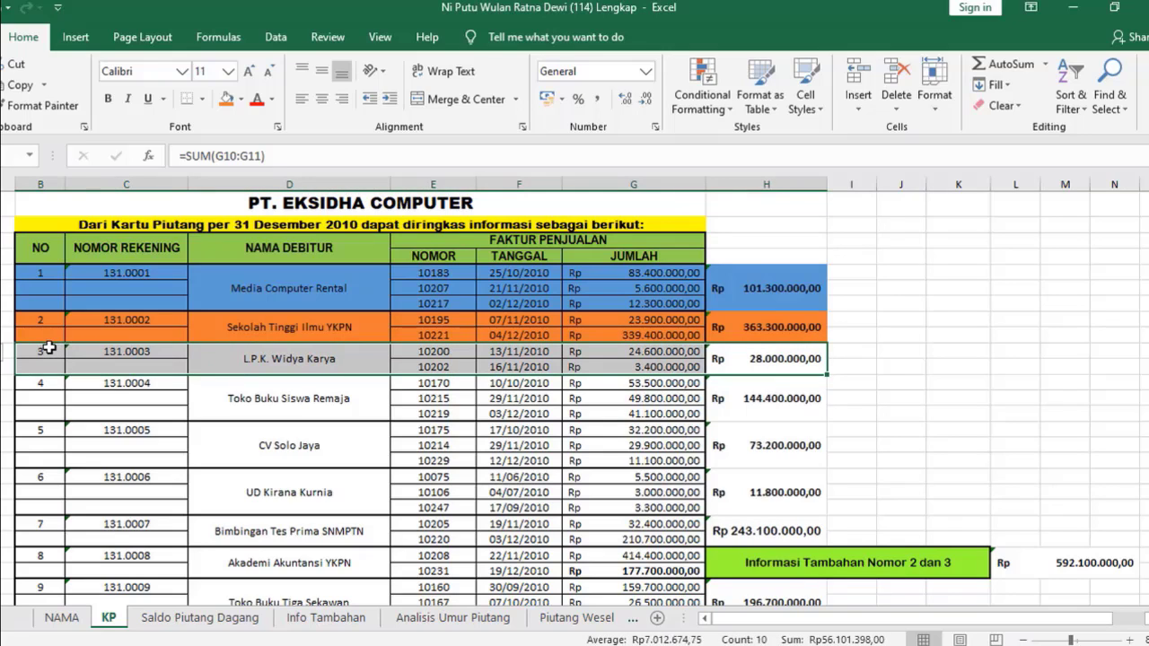
{"action": "left_click", "coordinate": [243, 105]}
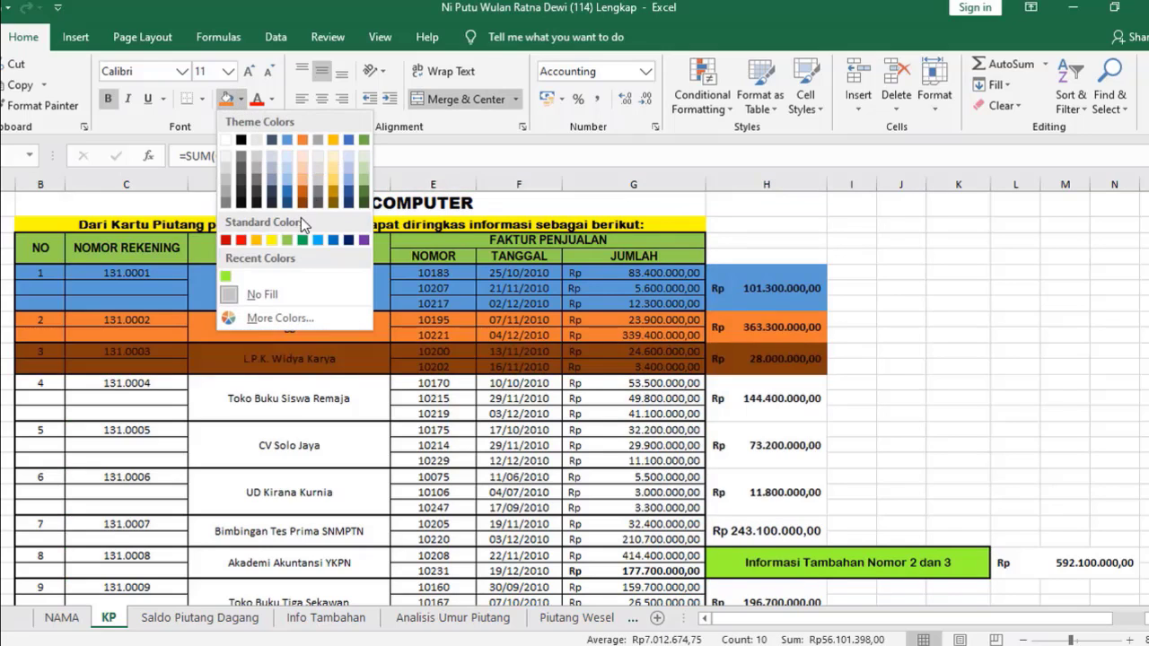
{"action": "left_click", "coordinate": [288, 139]}
{"action": "left_click", "coordinate": [901, 461]}
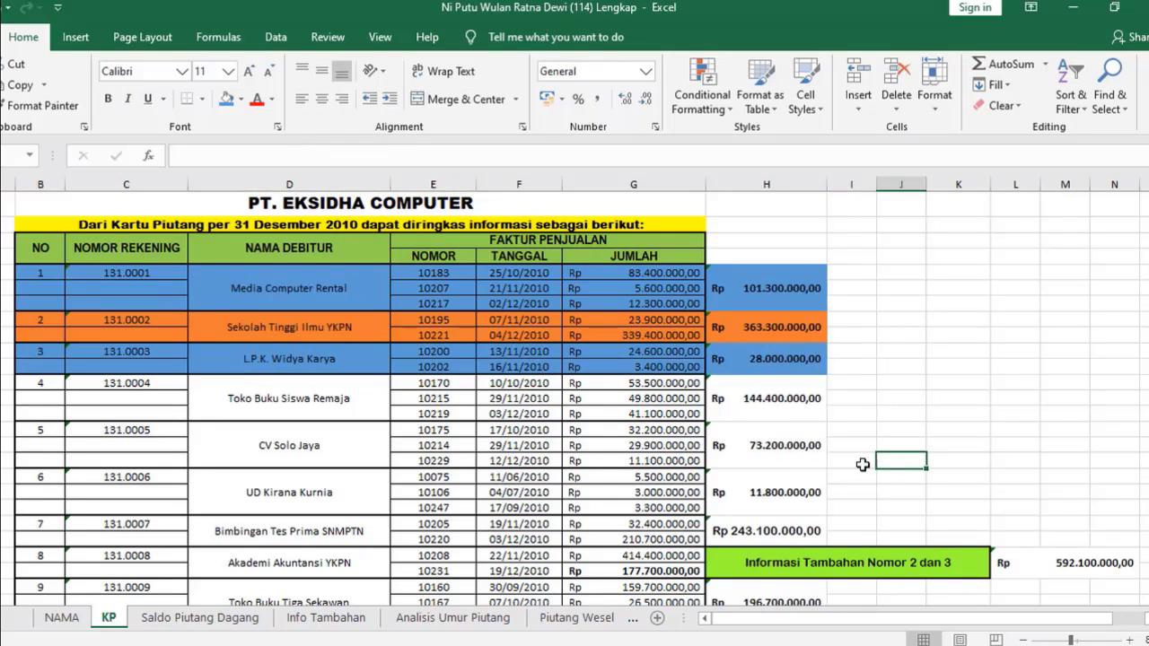
On the Saldo Piutang Dagang sheet, fill the L.P.K. Widya Karya name and balance cells with the same blue
{"action": "left_click", "coordinate": [223, 622]}
{"action": "left_click", "coordinate": [112, 357]}
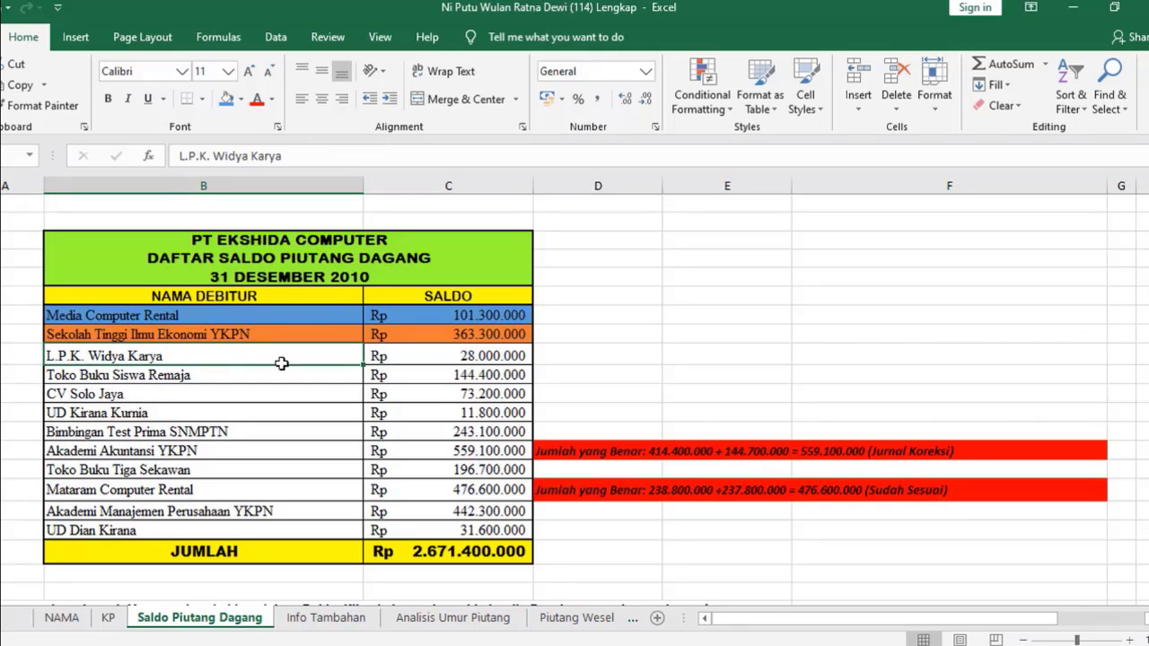
{"action": "left_click_drag", "start_coordinate": [354, 358], "coordinate": [430, 357]}
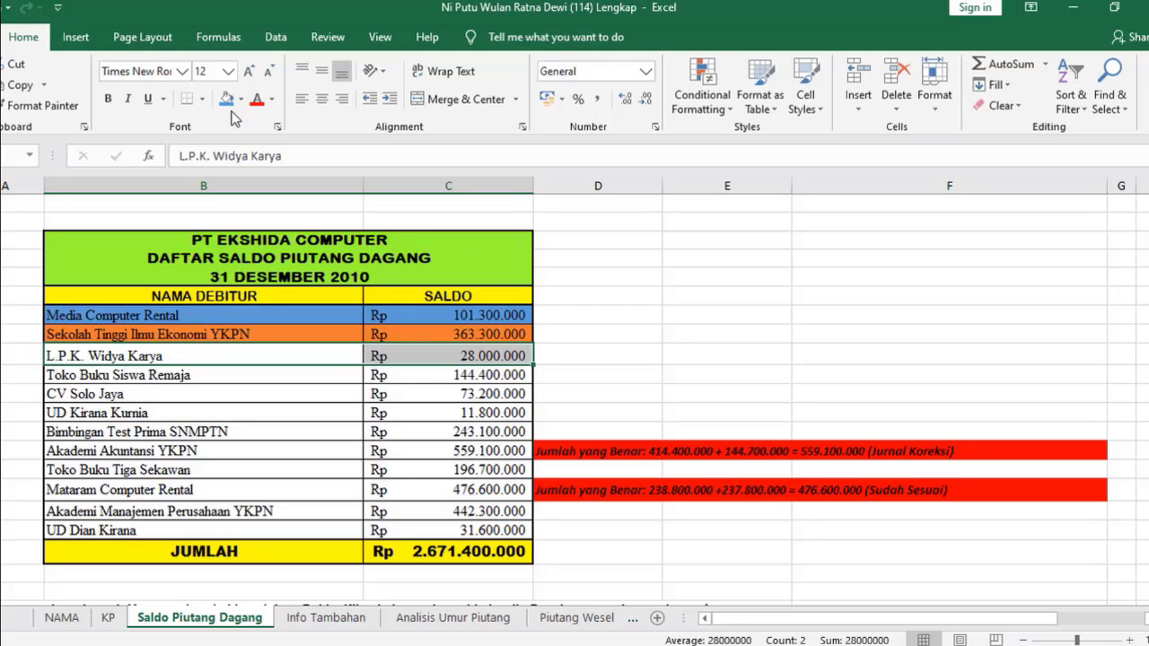
{"action": "left_click", "coordinate": [226, 101]}
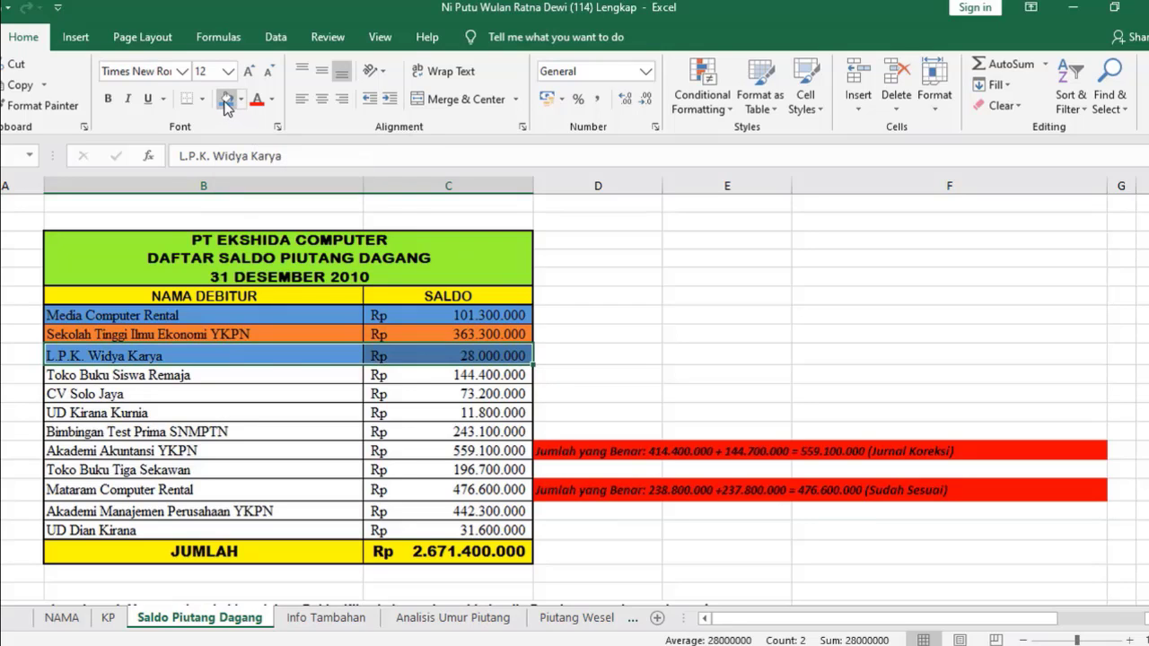
{"action": "left_click_drag", "start_coordinate": [533, 359], "coordinate": [112, 617]}
Fill debtor 4's whole block, Toko Buku Siswa Remaja, including its total, with orange on the KP sheet
{"action": "left_click", "coordinate": [112, 618]}
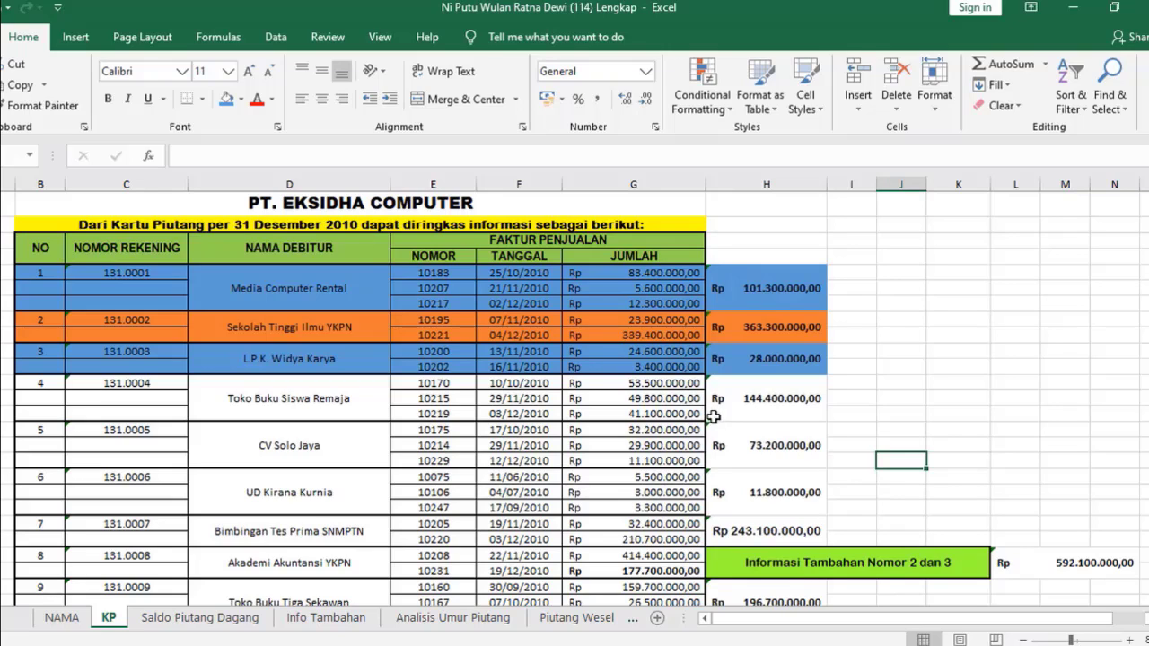
{"action": "left_click_drag", "start_coordinate": [745, 417], "coordinate": [51, 384]}
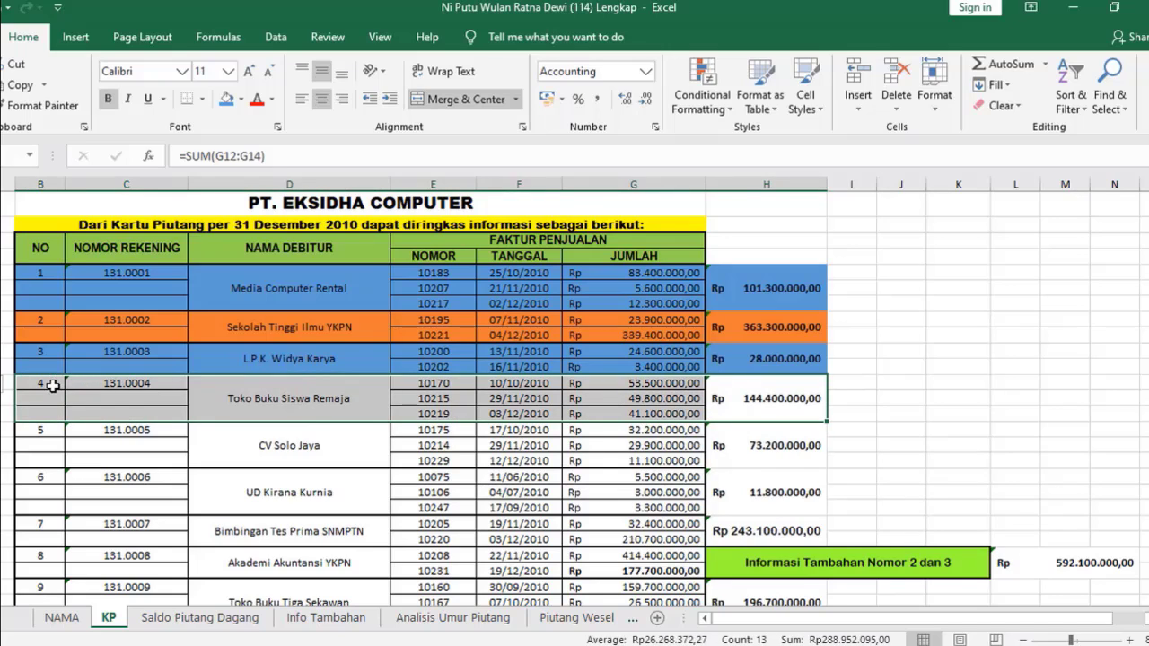
{"action": "left_click", "coordinate": [241, 98]}
{"action": "left_click", "coordinate": [304, 140]}
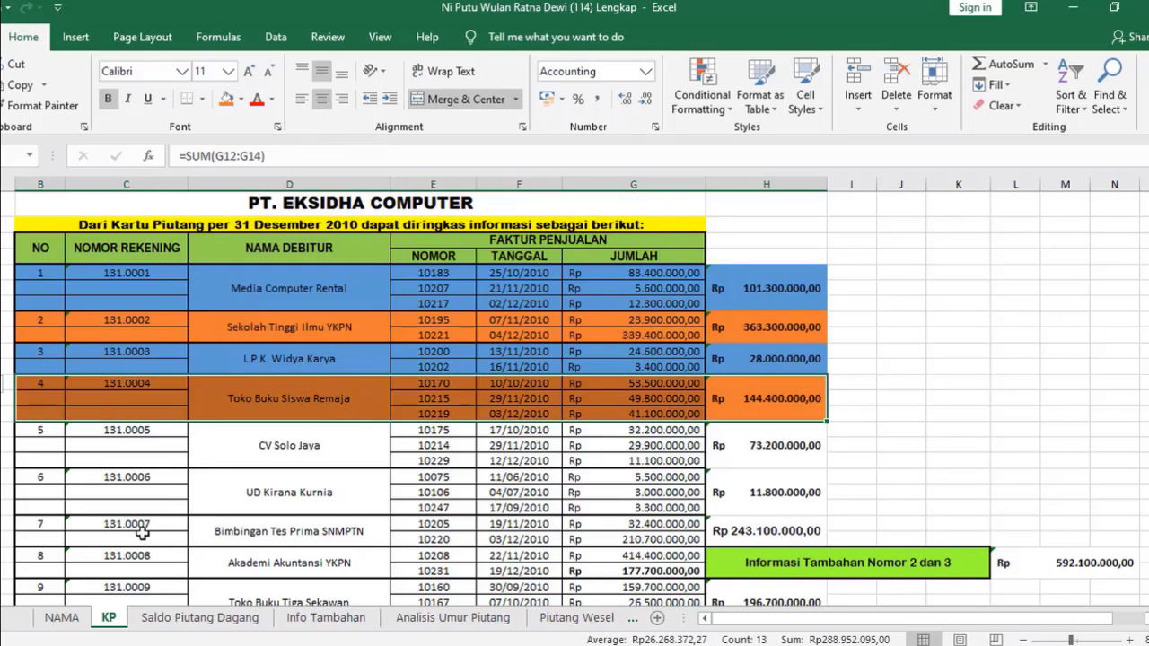
On the Saldo Piutang Dagang sheet, fill the Toko Buku Siswa Remaja name and balance cells with the same orange
{"action": "left_click", "coordinate": [171, 624]}
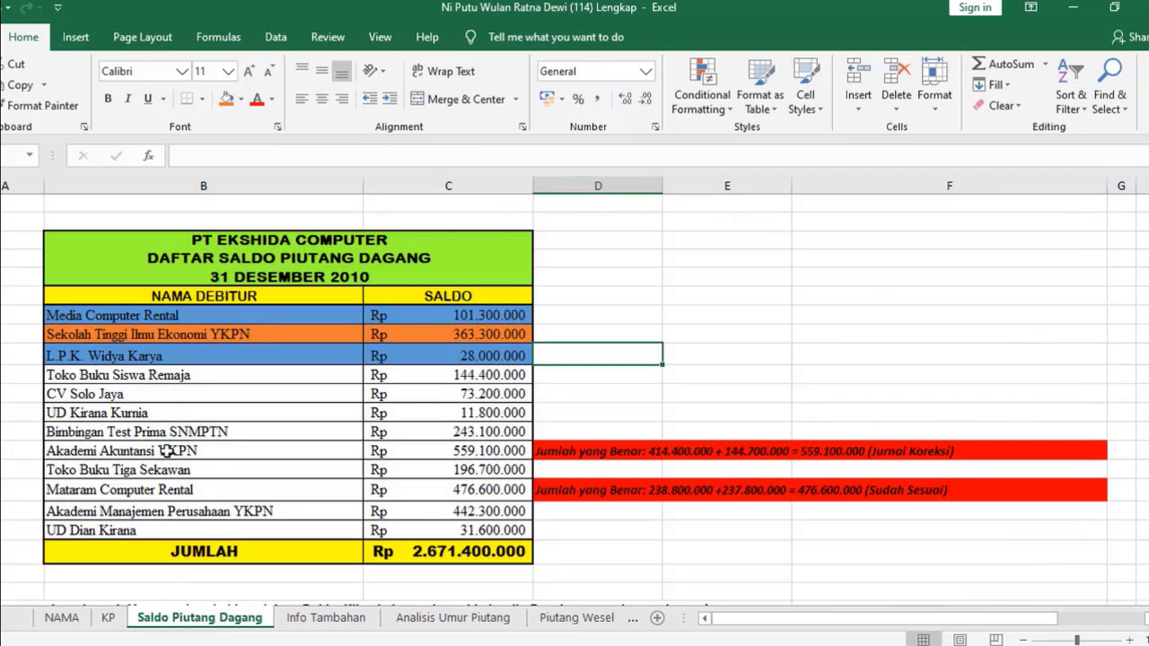
{"action": "left_click", "coordinate": [150, 375]}
{"action": "left_click_drag", "start_coordinate": [280, 378], "coordinate": [430, 380]}
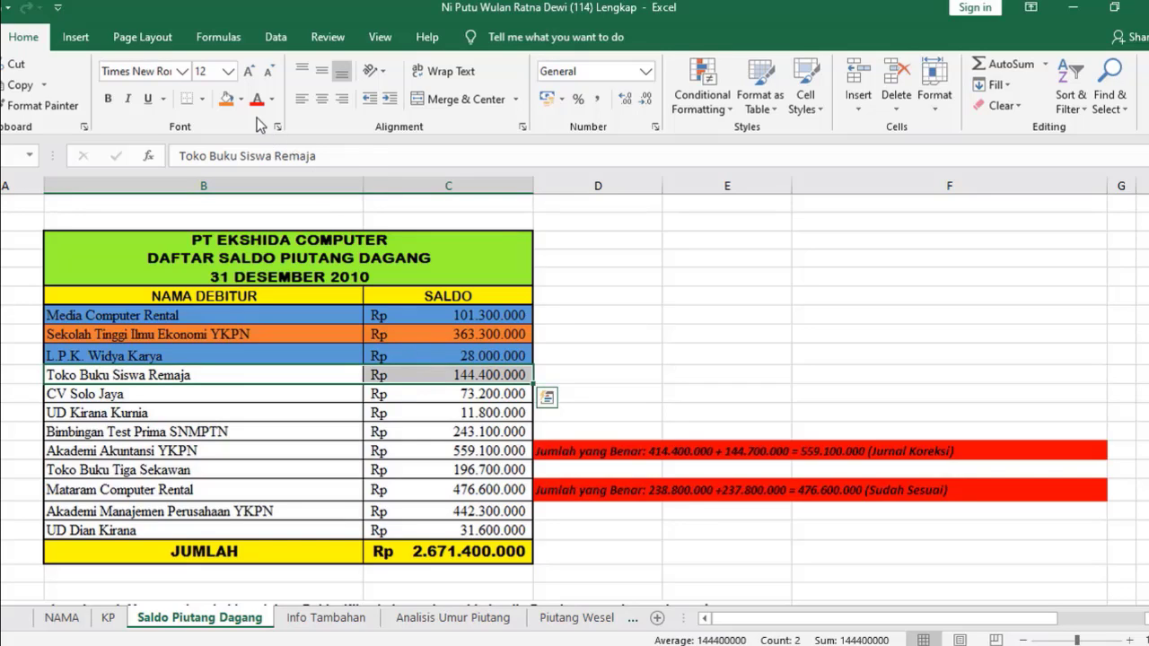
{"action": "left_click", "coordinate": [228, 103]}
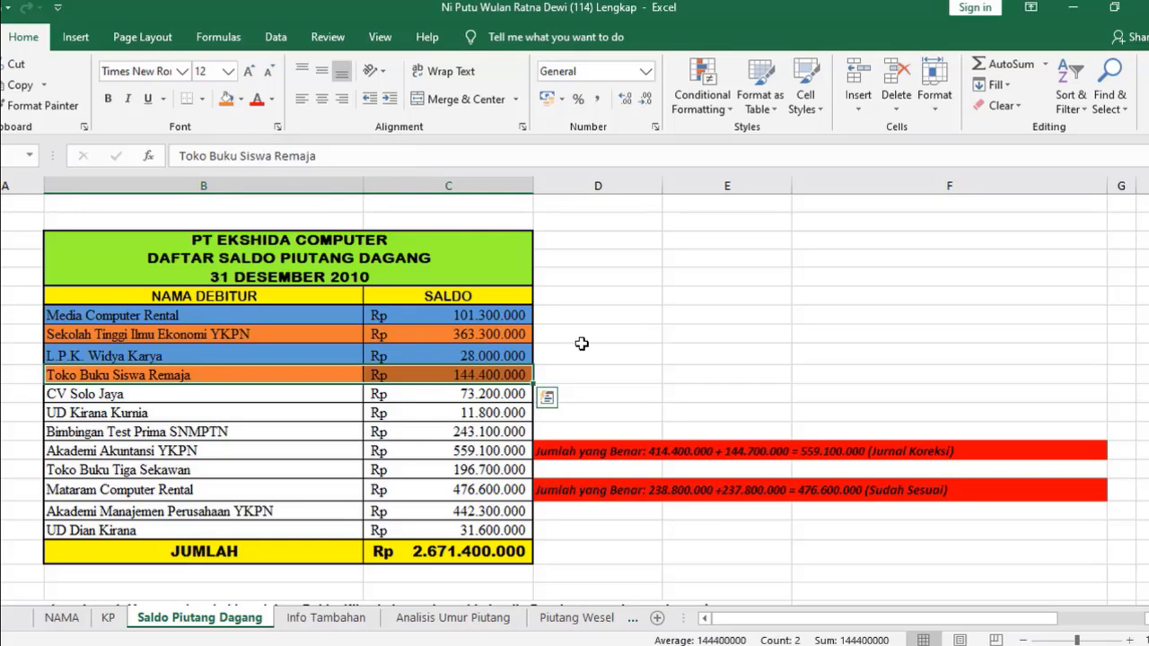
{"action": "left_click", "coordinate": [594, 355]}
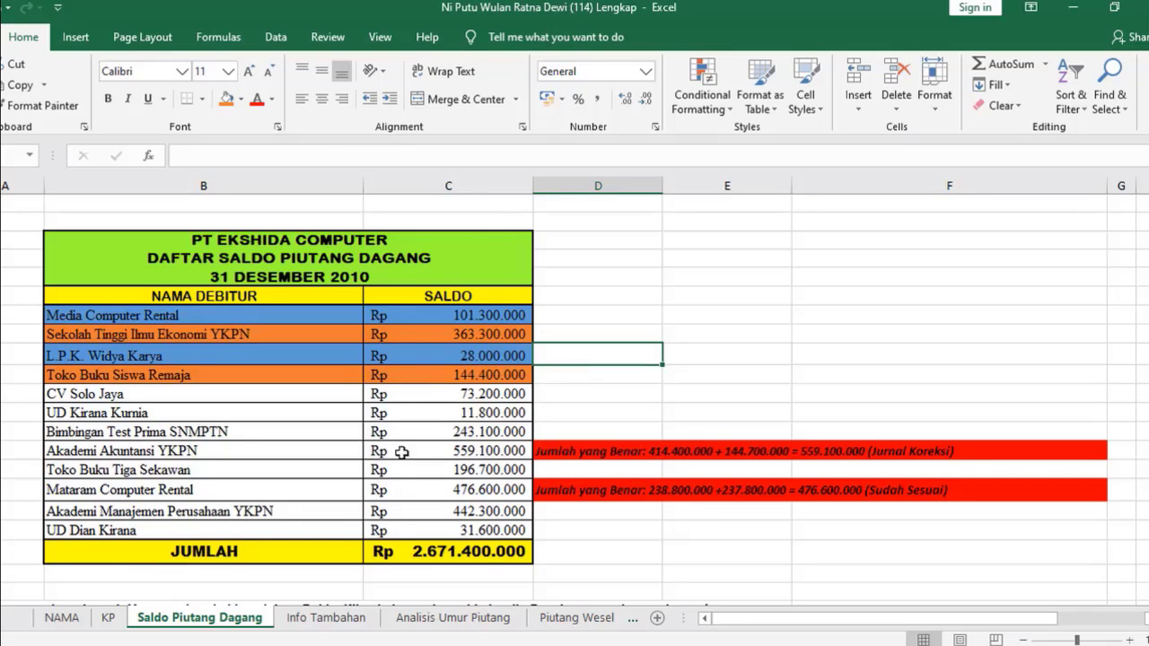
Fill debtor 5's whole block, CV Solo Jaya, including its total, with blue on the KP sheet
{"action": "left_click", "coordinate": [108, 618]}
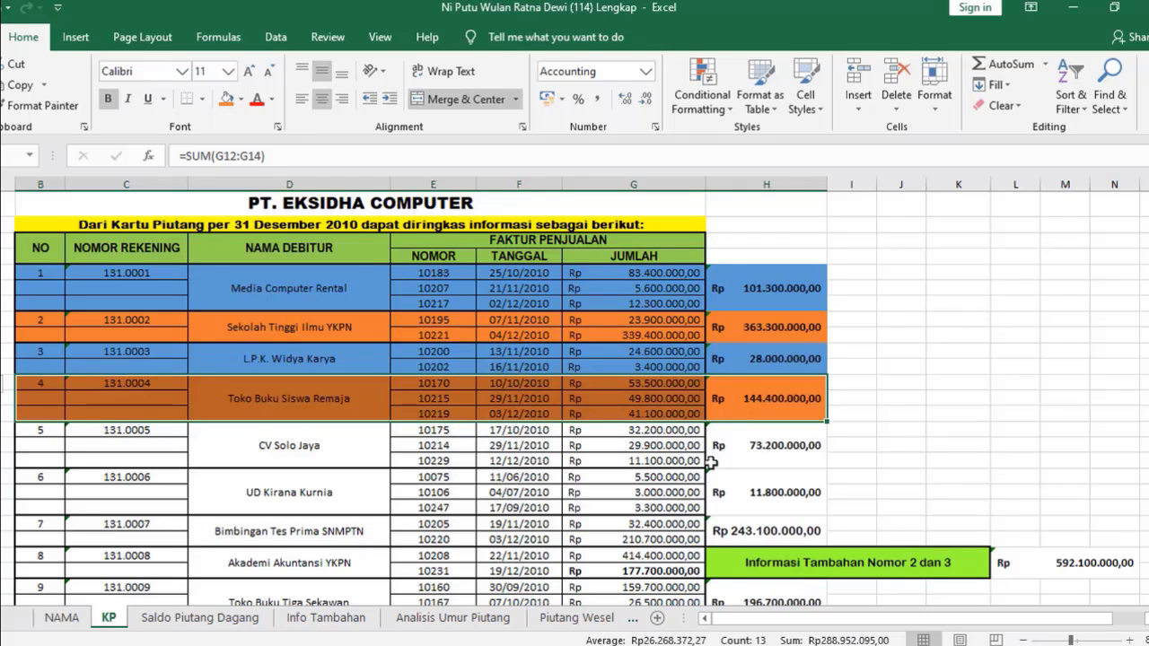
{"action": "left_click_drag", "start_coordinate": [717, 453], "coordinate": [51, 449]}
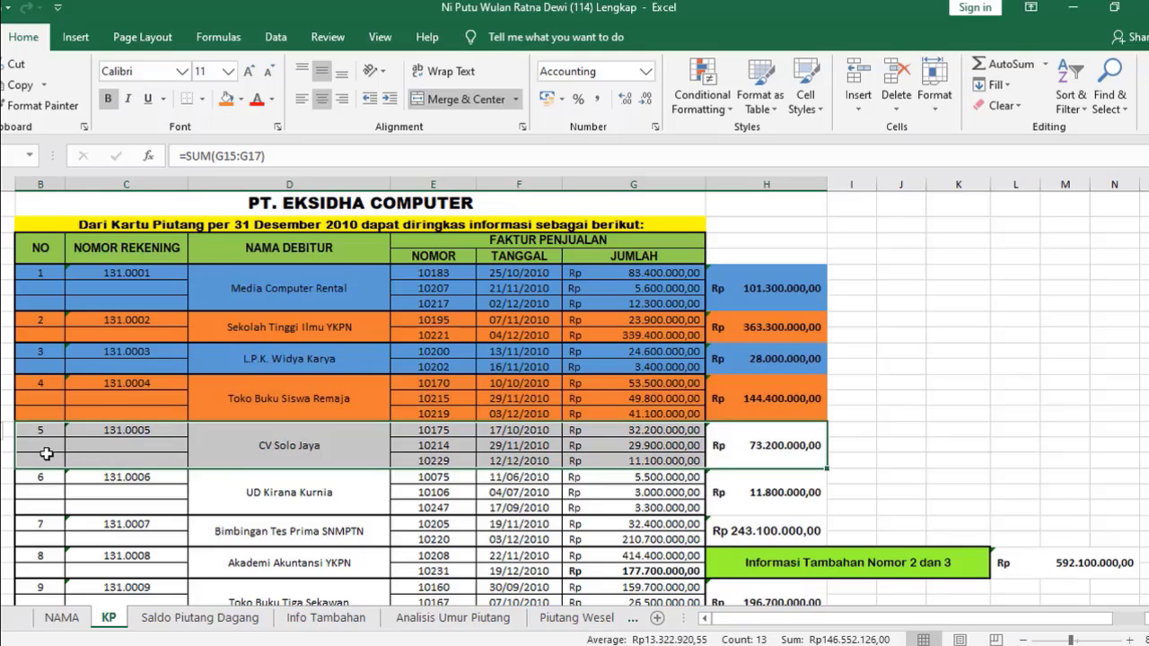
{"action": "left_click", "coordinate": [240, 99]}
{"action": "left_click", "coordinate": [287, 138]}
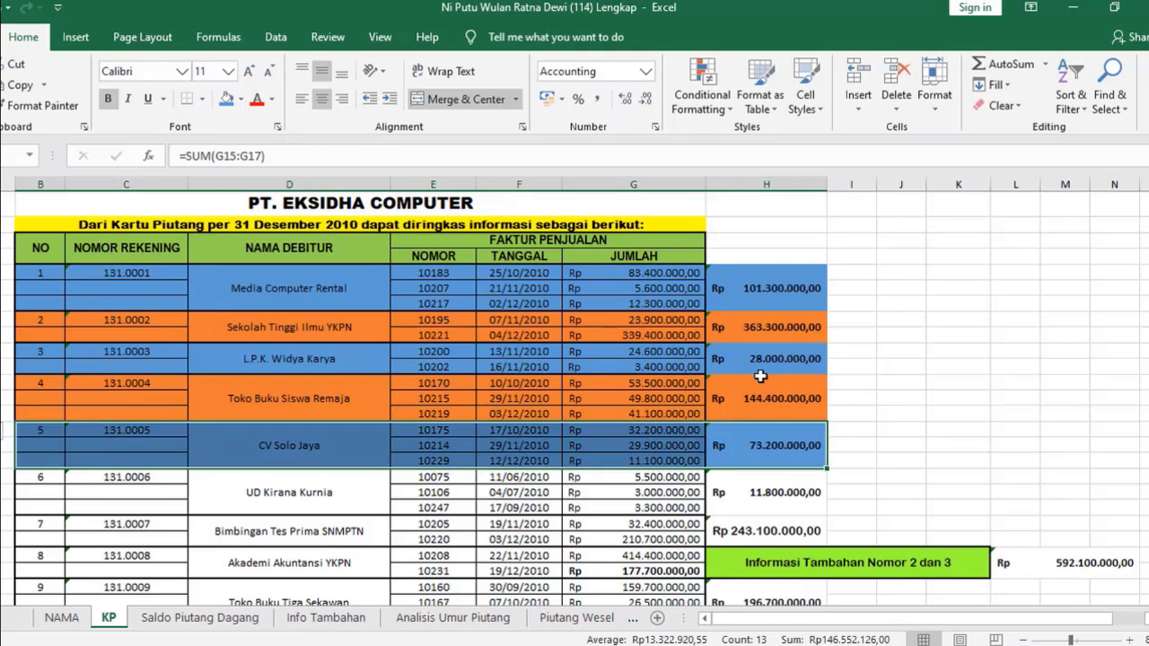
{"action": "left_click", "coordinate": [917, 441]}
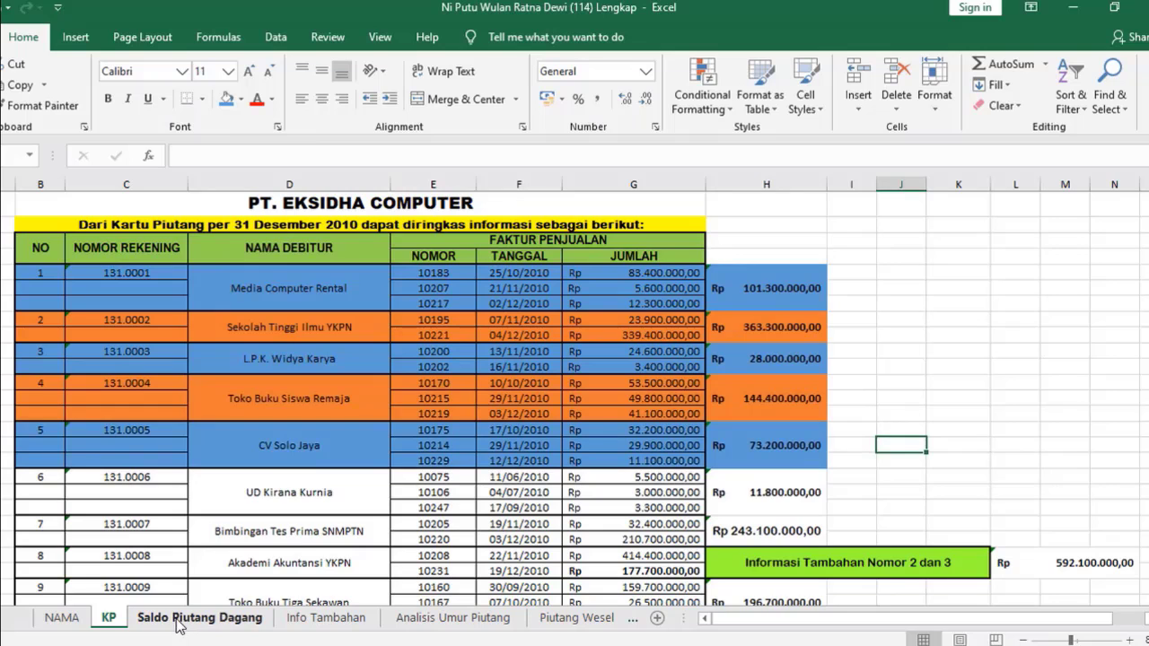
On the Saldo Piutang Dagang sheet, fill the CV Solo Jaya name and balance cells with the same blue
{"action": "left_click", "coordinate": [179, 619]}
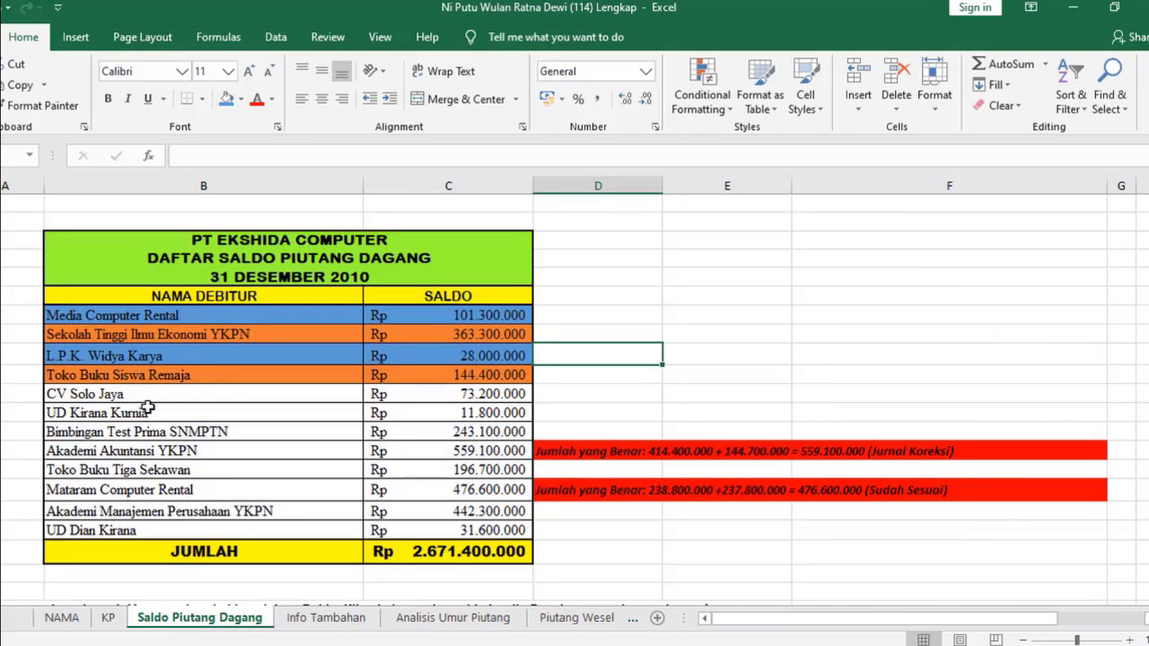
{"action": "left_click_drag", "start_coordinate": [140, 394], "coordinate": [428, 396]}
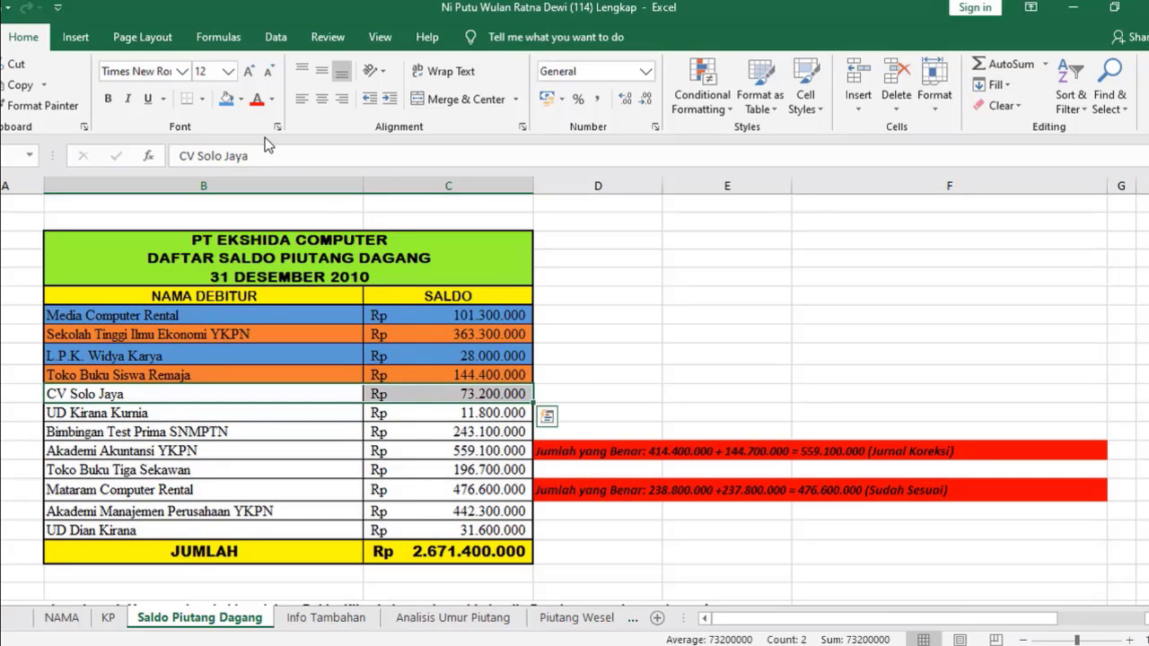
{"action": "left_click", "coordinate": [227, 99]}
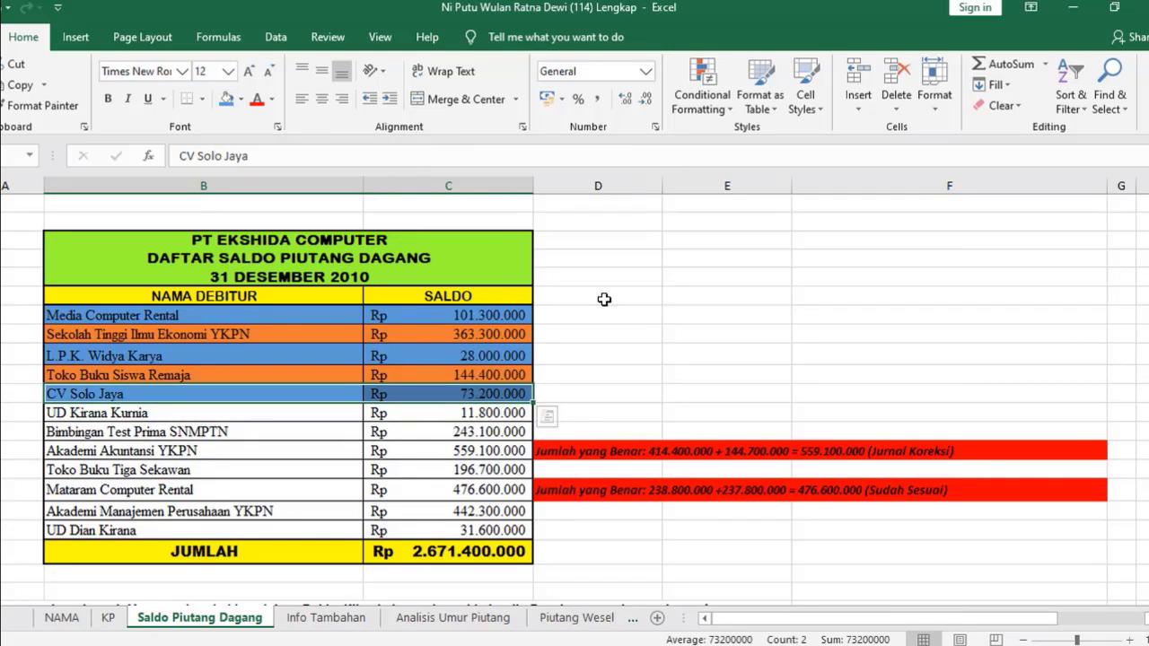
{"action": "left_click", "coordinate": [679, 337]}
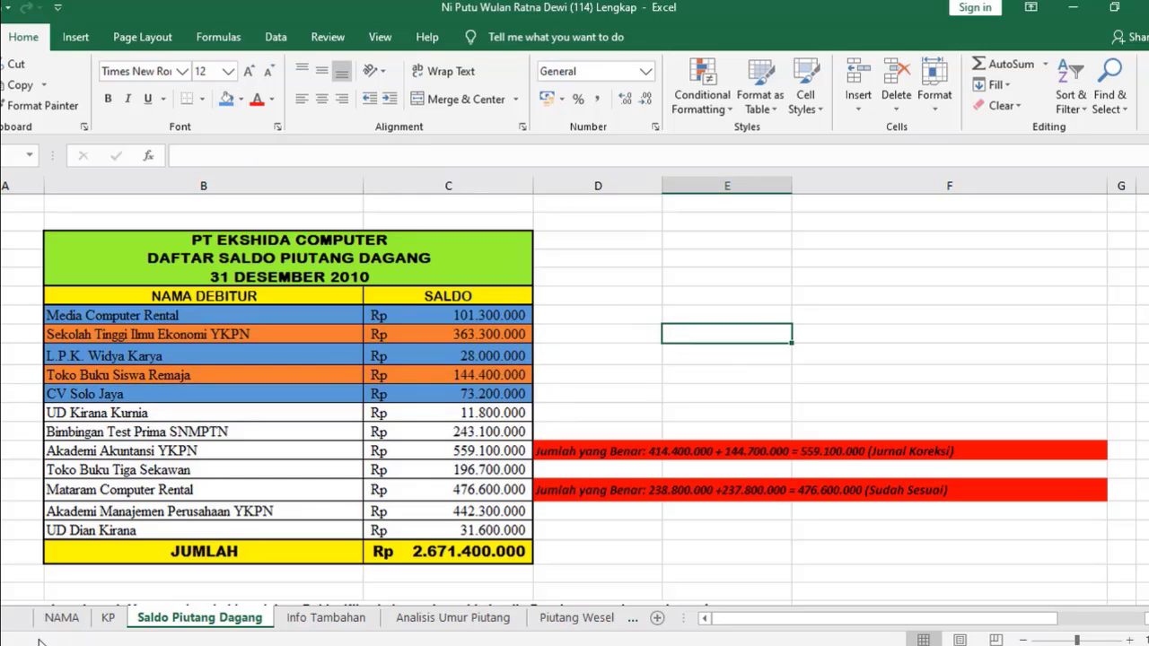
Fill debtor 6's whole block, UD Kirana Kurnia, including its total, with orange on the KP sheet
{"action": "left_click", "coordinate": [108, 617]}
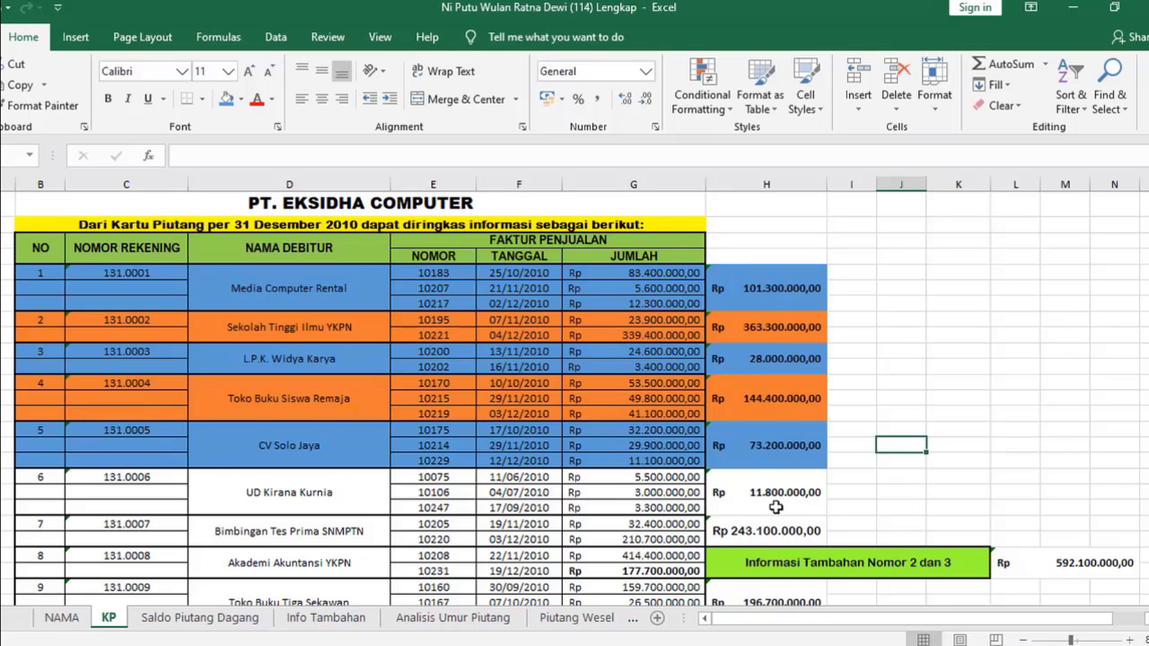
{"action": "left_click_drag", "start_coordinate": [772, 508], "coordinate": [628, 508]}
{"action": "left_click_drag", "start_coordinate": [491, 508], "coordinate": [49, 480]}
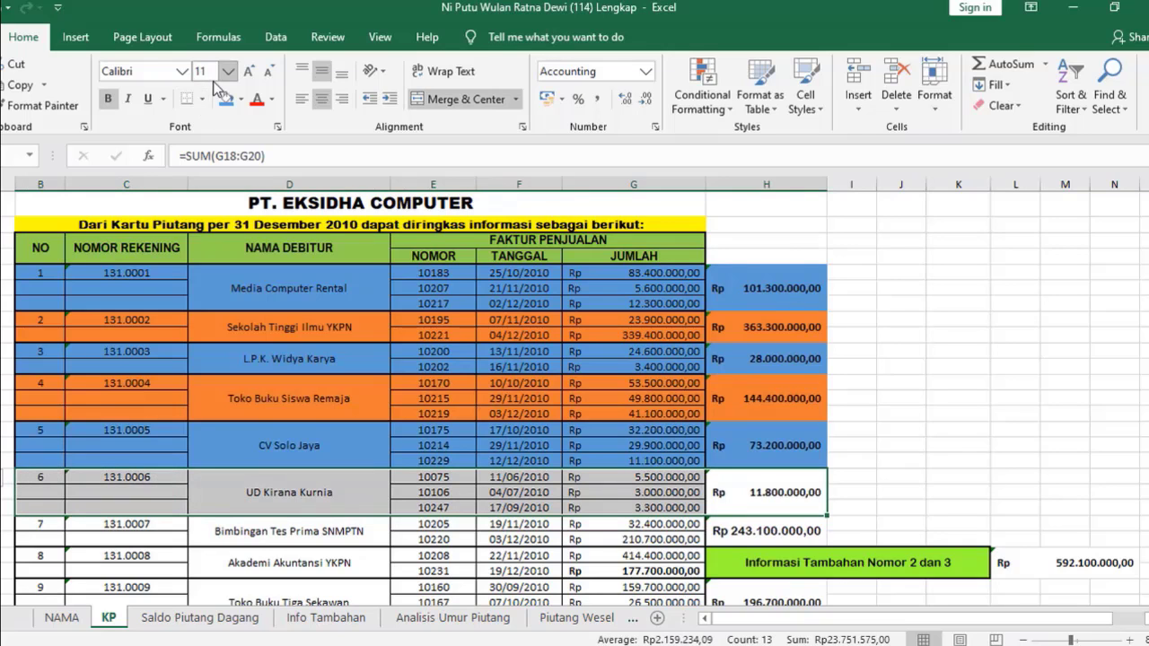
{"action": "left_click", "coordinate": [240, 98]}
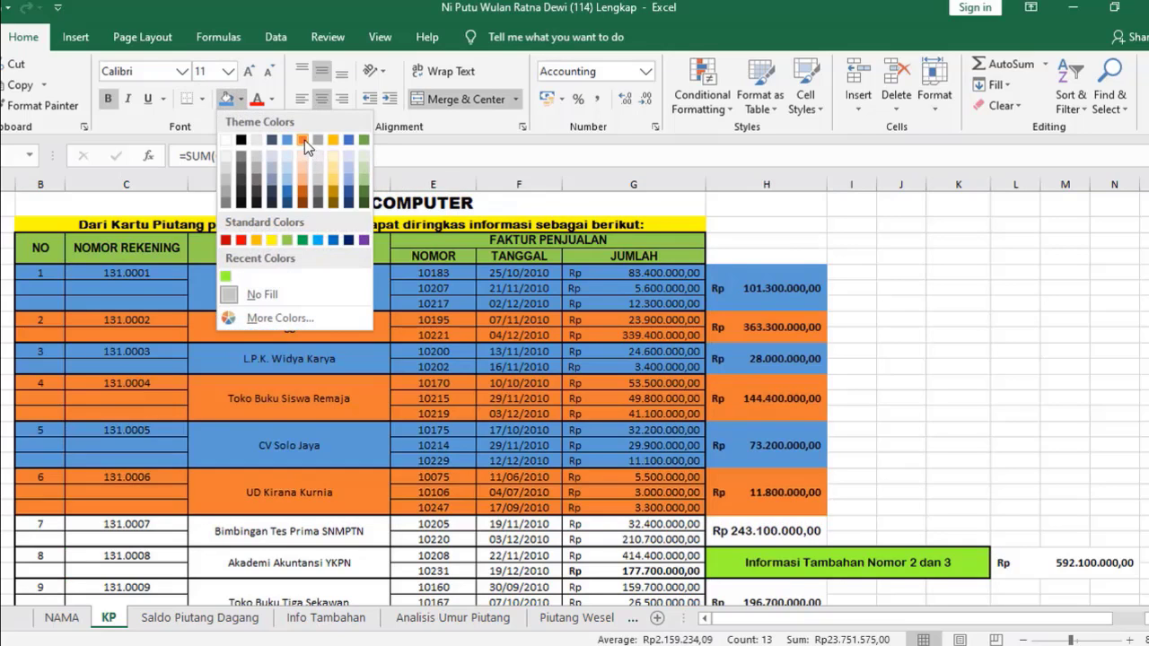
{"action": "left_click", "coordinate": [304, 140]}
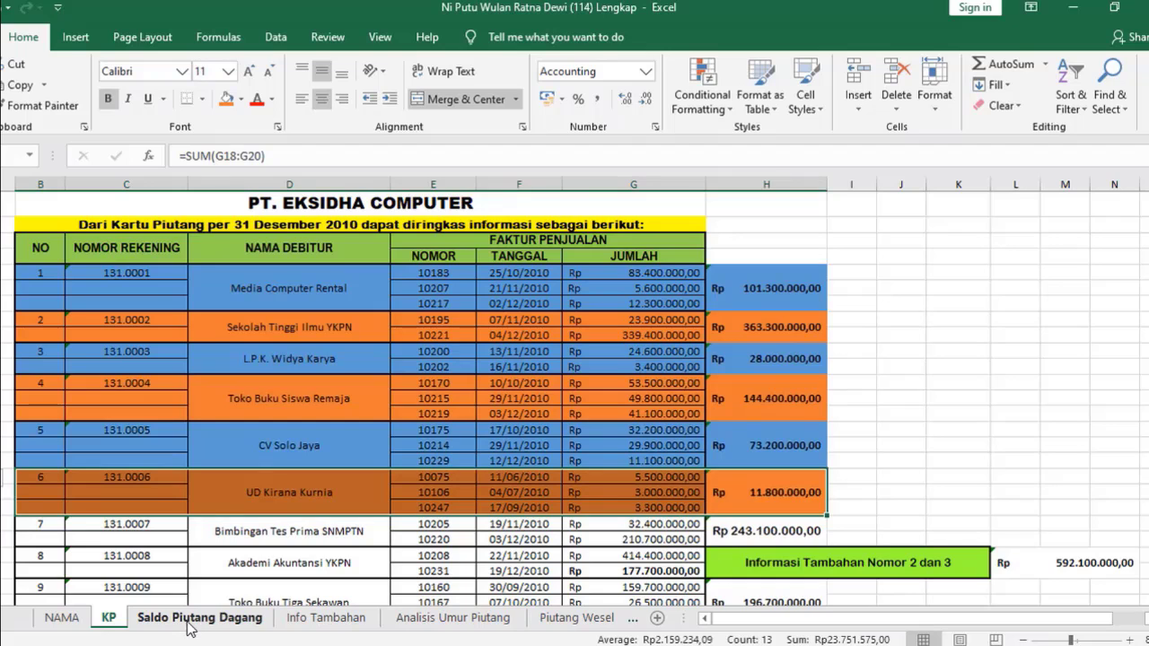
On the Saldo Piutang Dagang sheet, fill the UD Kirana Kurnia name and balance cells with the same orange
{"action": "left_click", "coordinate": [190, 619]}
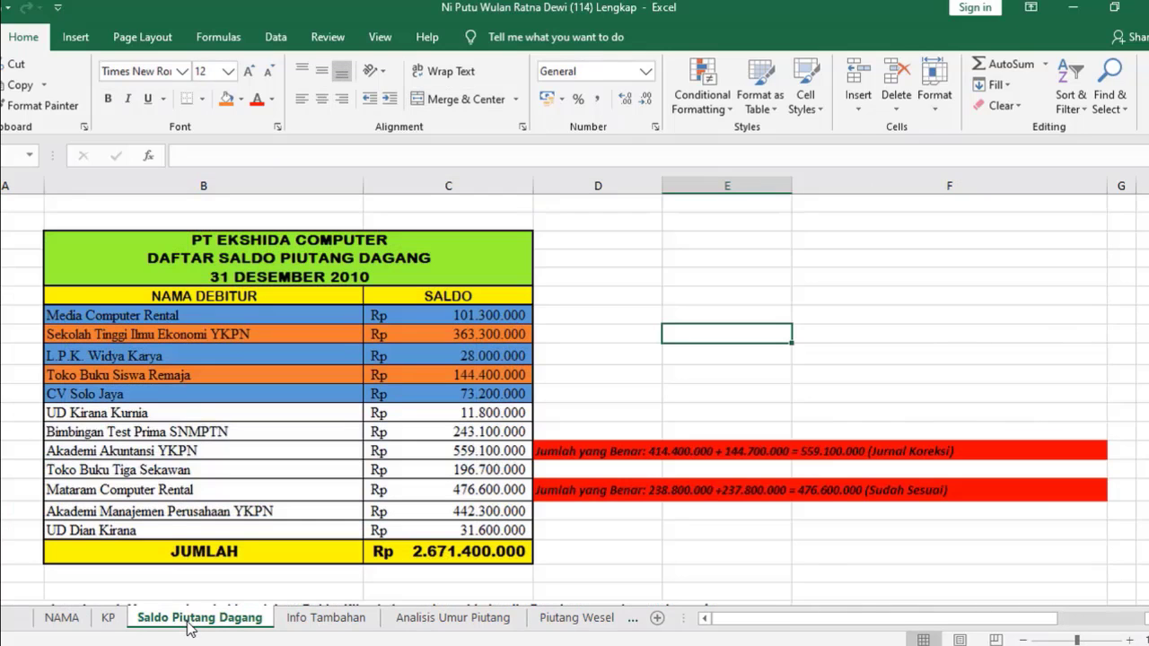
{"action": "left_click", "coordinate": [115, 414]}
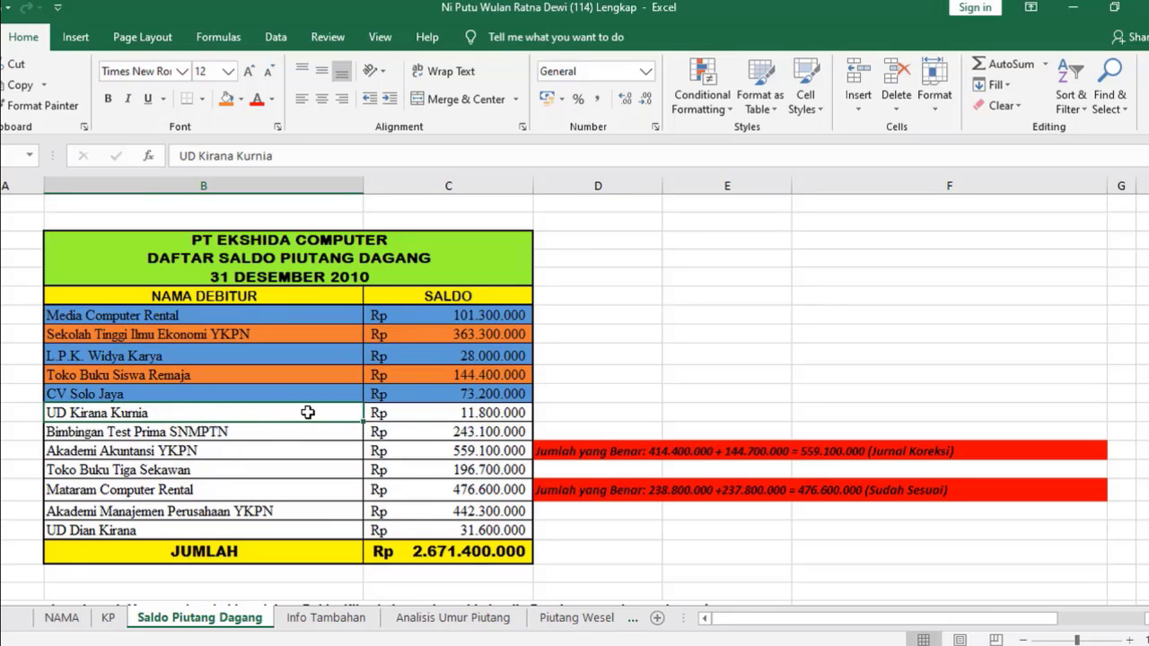
{"action": "left_click_drag", "start_coordinate": [308, 412], "coordinate": [405, 412]}
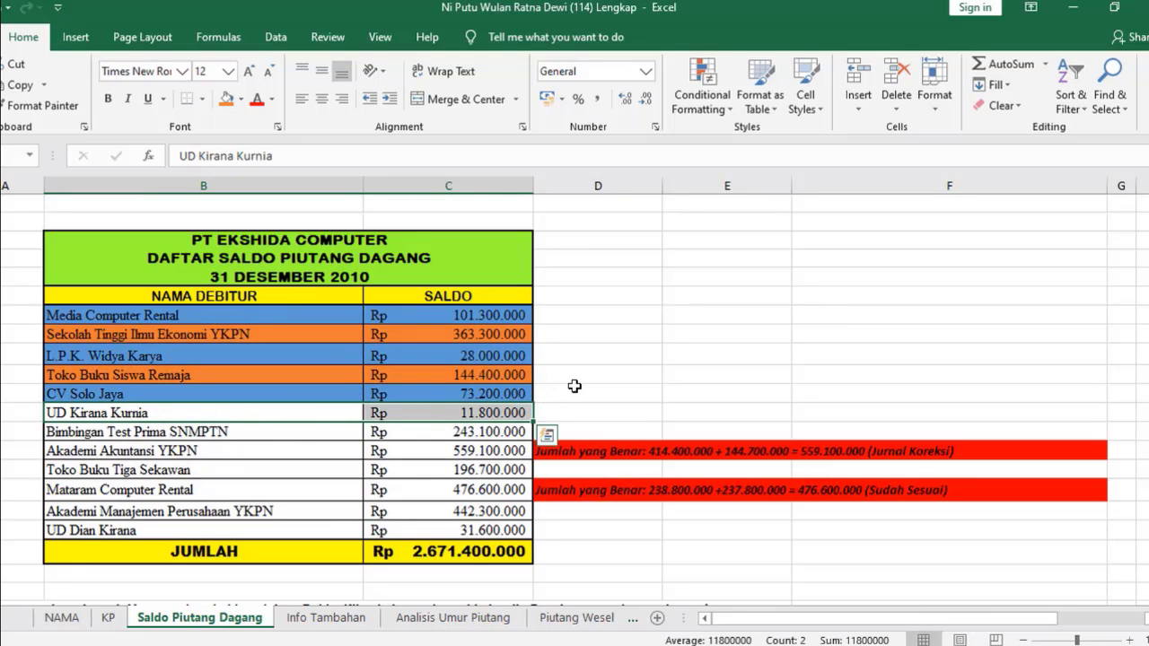
{"action": "left_click", "coordinate": [226, 101]}
{"action": "left_click", "coordinate": [682, 375]}
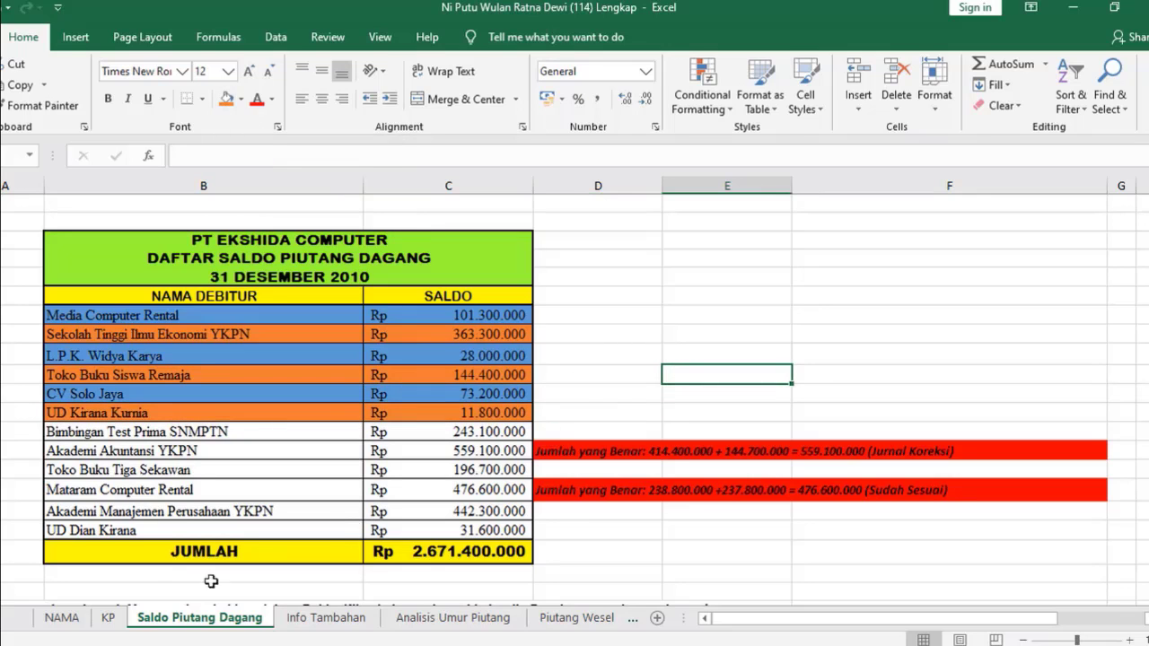
Fill debtor 7's whole block, Bimbingan Tes Prima SNMPTN, including its total, with blue on the KP sheet
{"action": "left_click", "coordinate": [112, 618]}
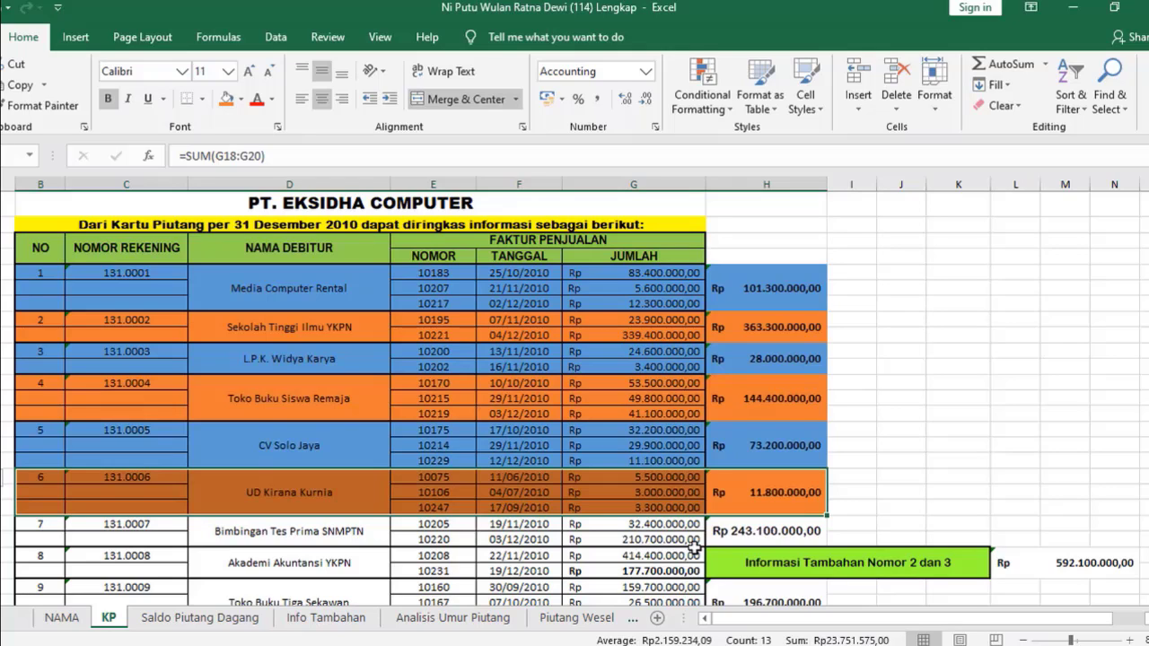
{"action": "left_click_drag", "start_coordinate": [764, 533], "coordinate": [57, 525]}
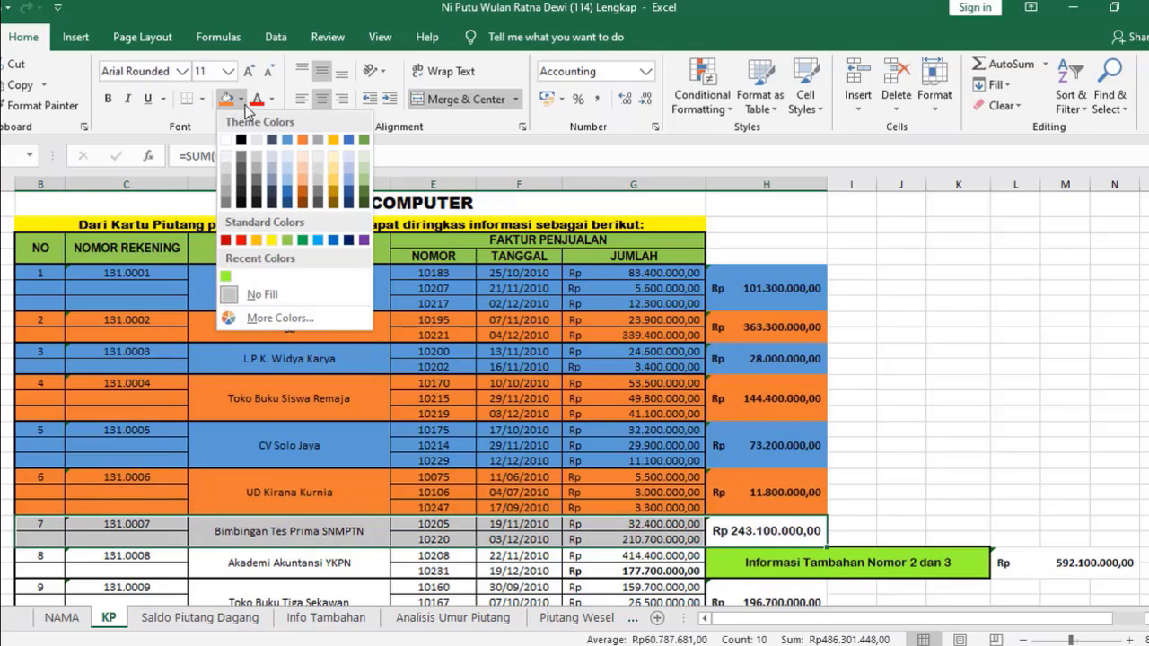
{"action": "left_click", "coordinate": [287, 140]}
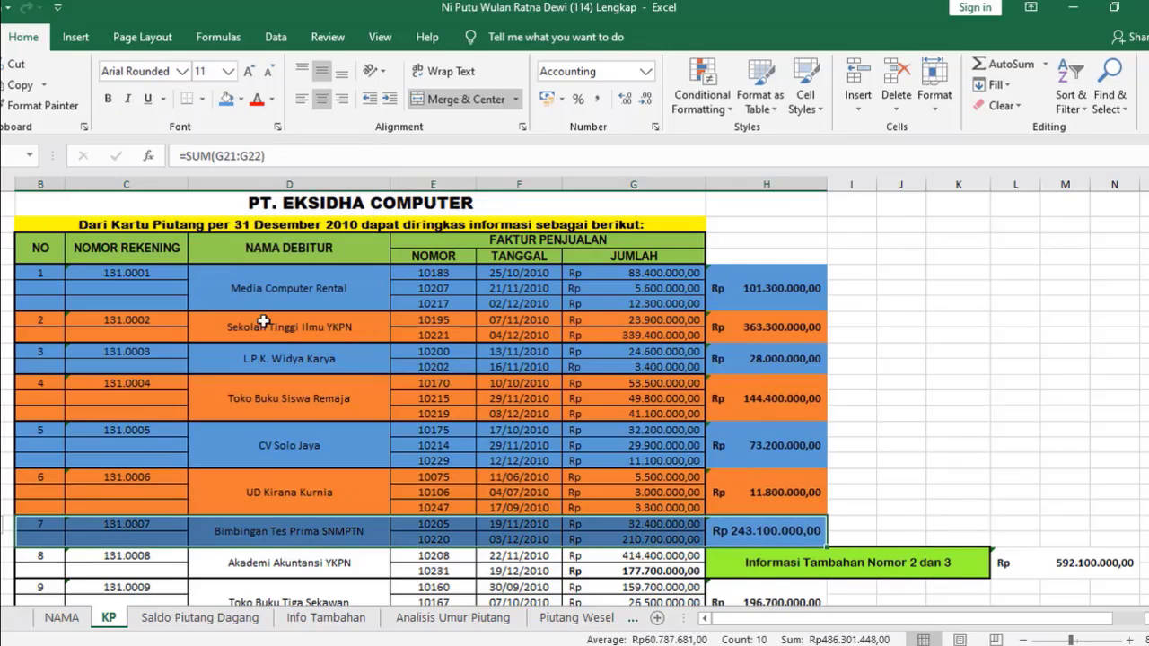
On the Saldo Piutang Dagang sheet, fill the Bimbingan Test Prima SNMPTN name and balance cells with the same blue
{"action": "left_click", "coordinate": [200, 618]}
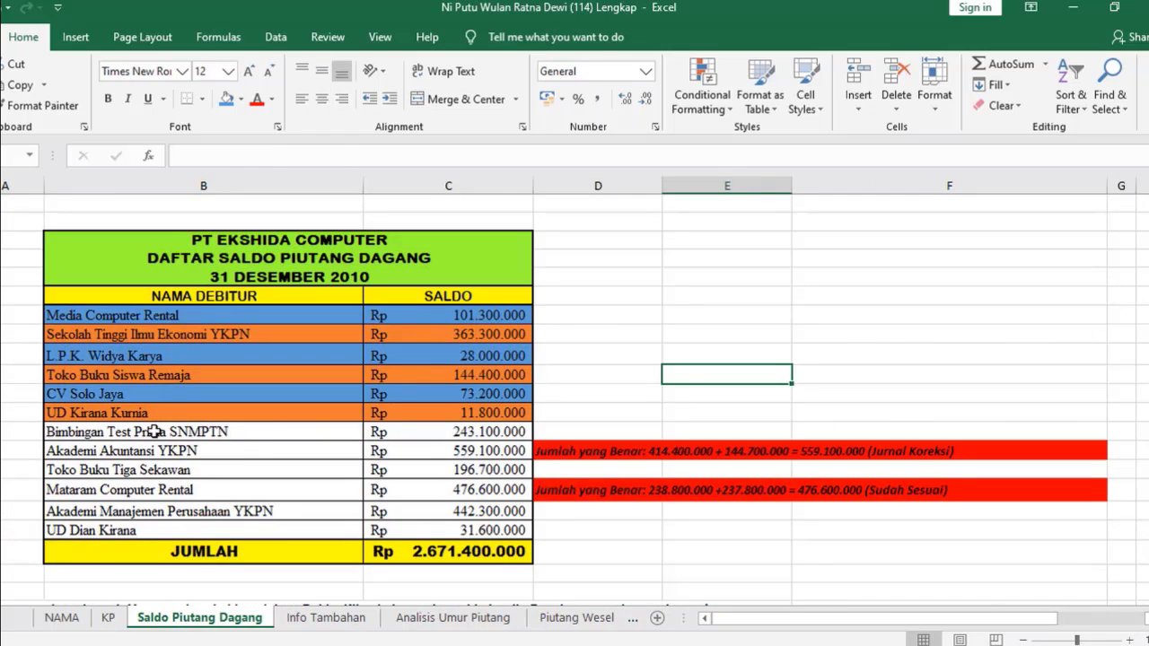
{"action": "left_click_drag", "start_coordinate": [170, 432], "coordinate": [386, 433]}
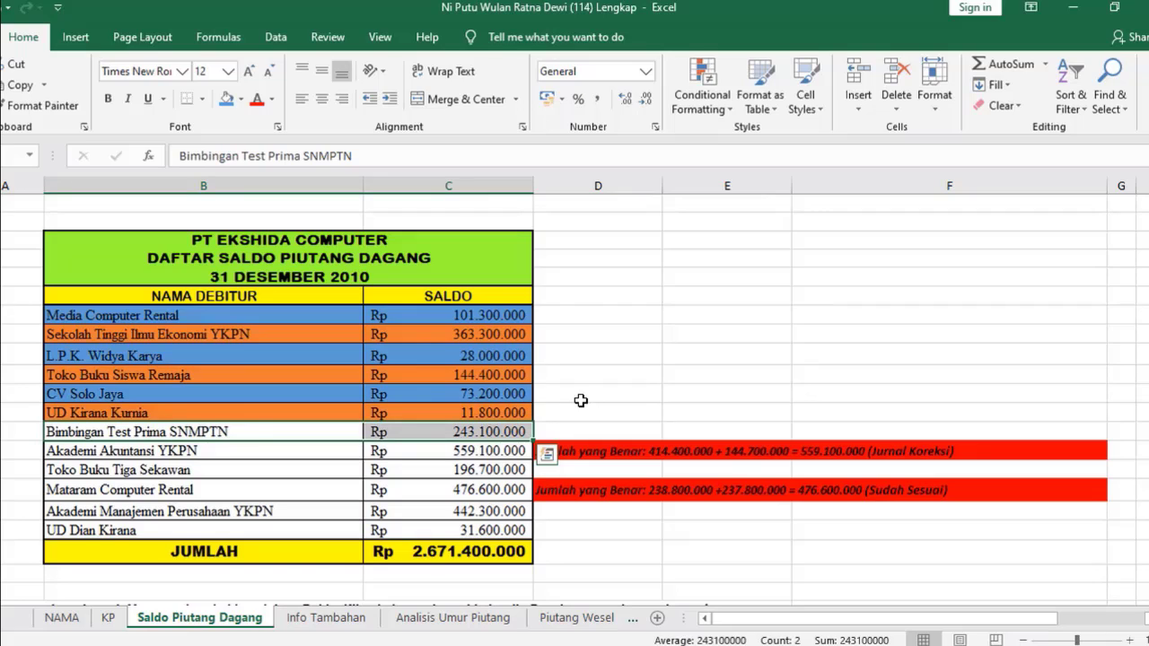
{"action": "left_click", "coordinate": [227, 100]}
{"action": "left_click", "coordinate": [633, 375]}
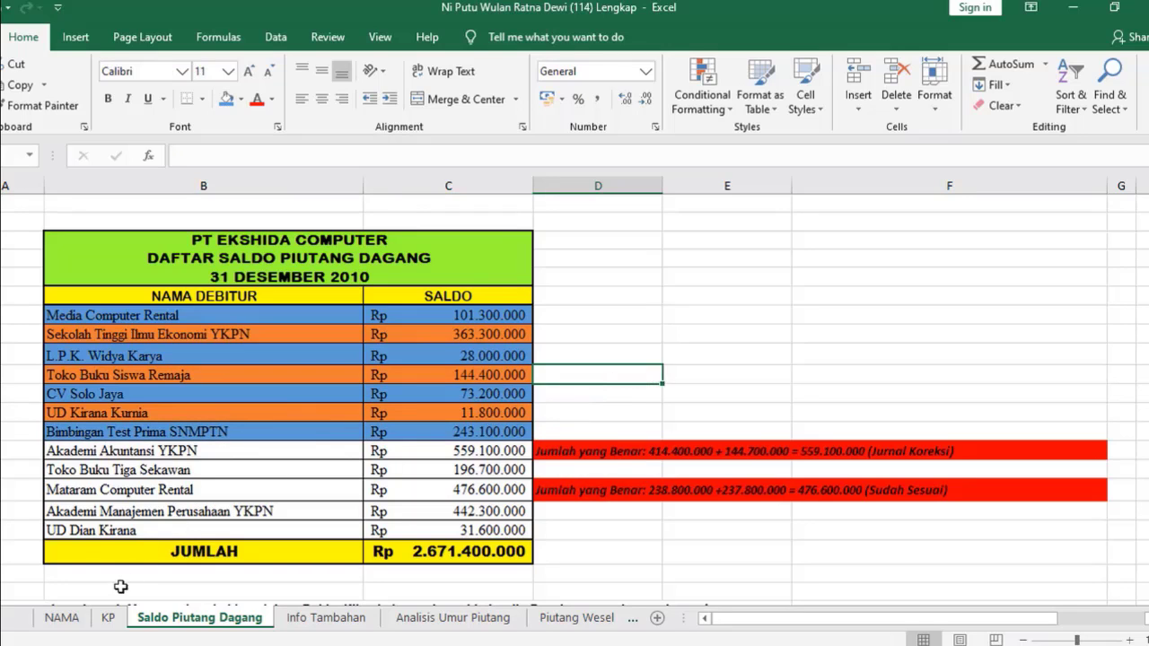
On the KP sheet, link Akademi Akuntansi YKPN's second invoice amount to its Jumlah Menurut Debitur cell on the Info Tambahan sheet
{"action": "left_click", "coordinate": [108, 617]}
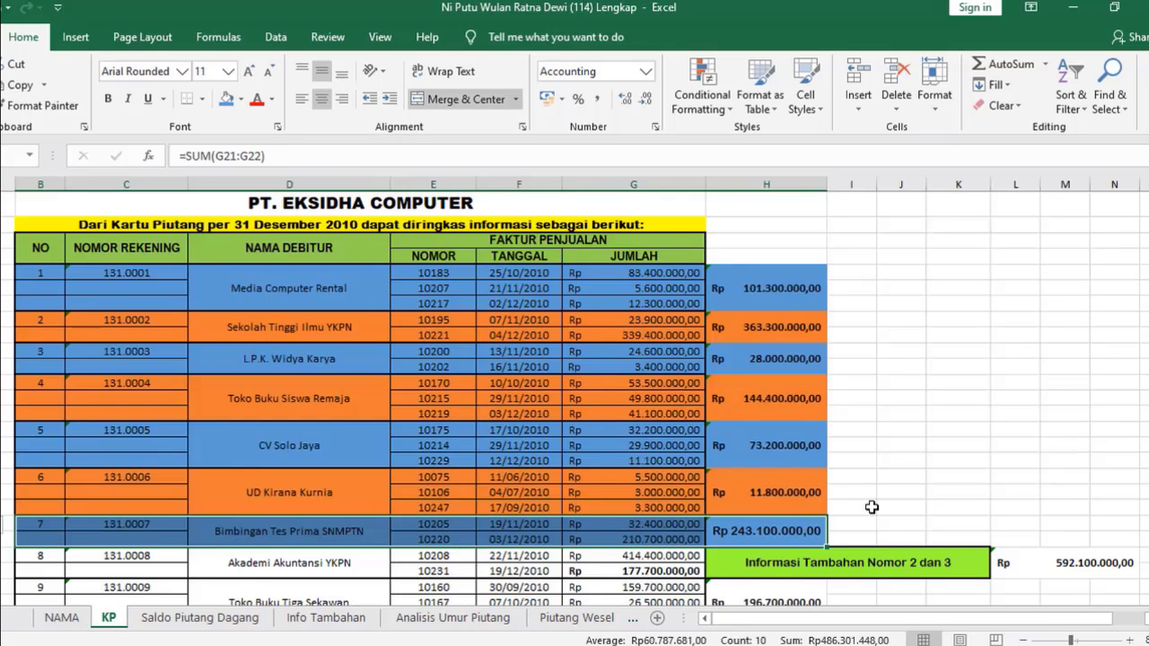
{"action": "left_click_drag", "start_coordinate": [1148, 353], "coordinate": [1147, 368]}
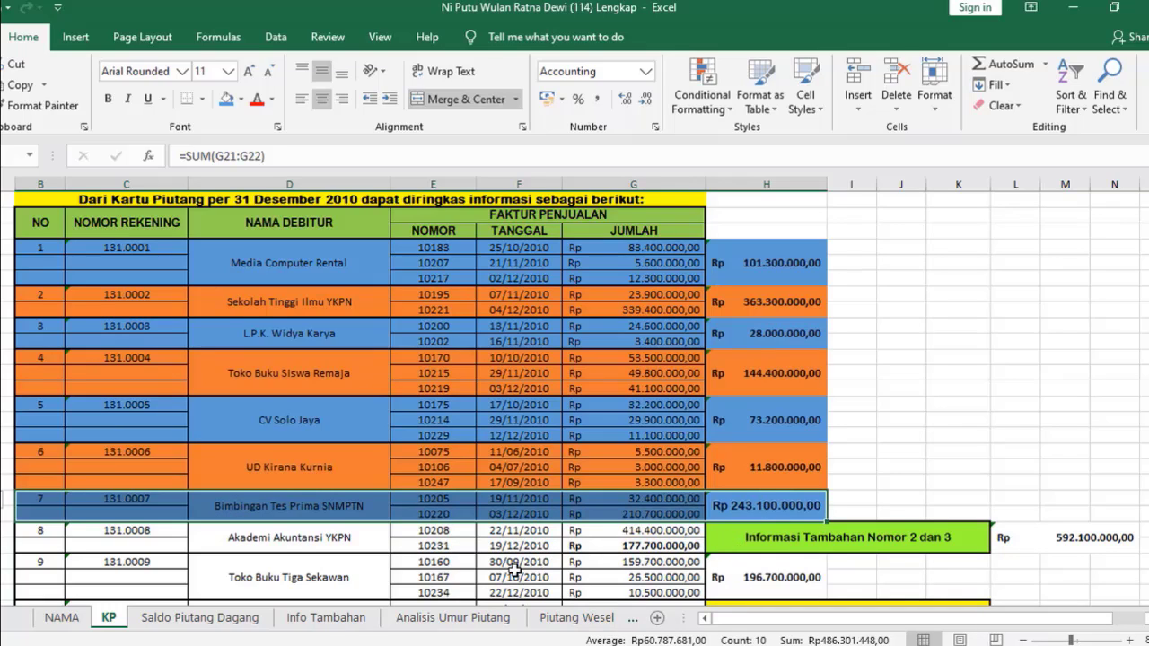
{"action": "left_click", "coordinate": [327, 617]}
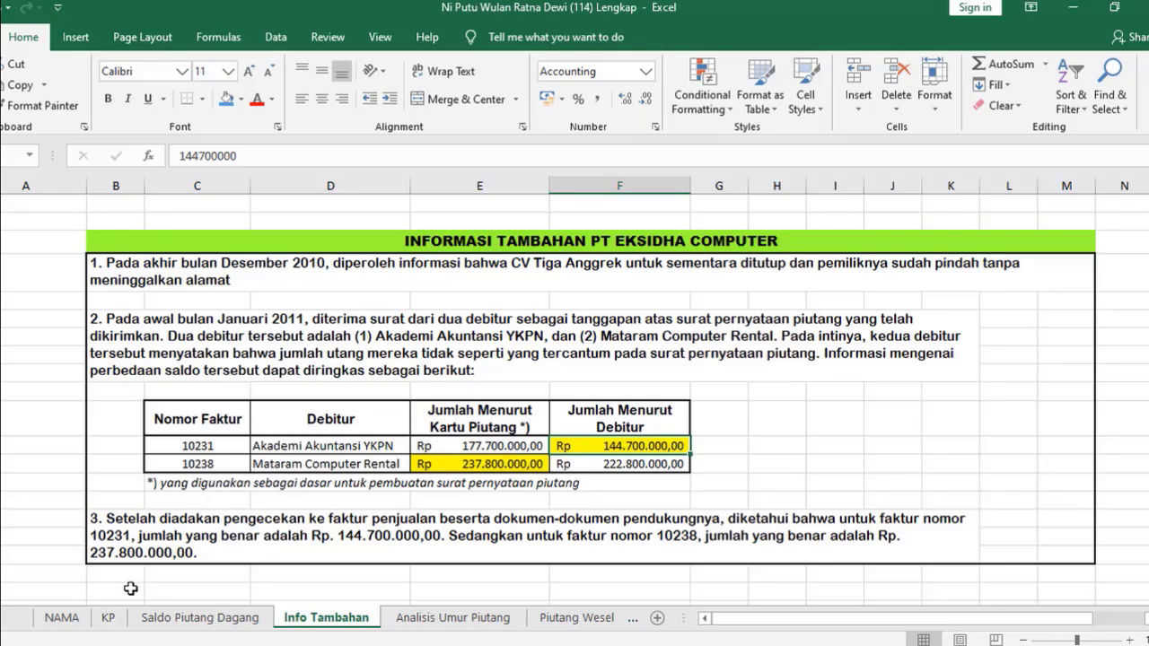
{"action": "left_click", "coordinate": [108, 617]}
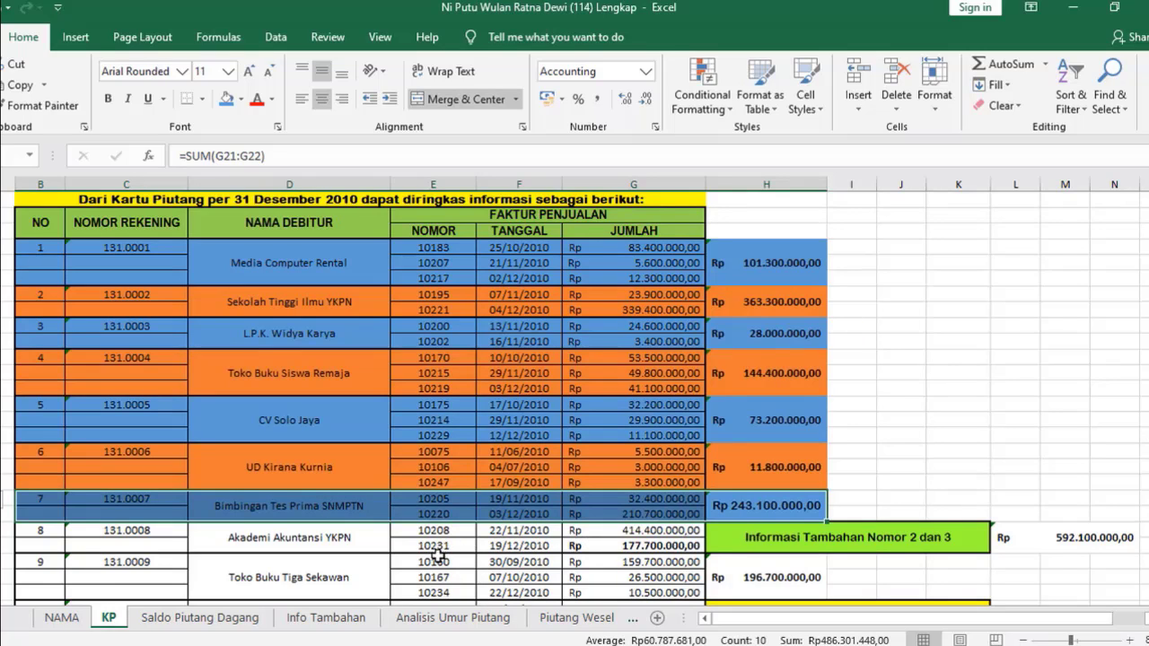
{"action": "left_click", "coordinate": [646, 545]}
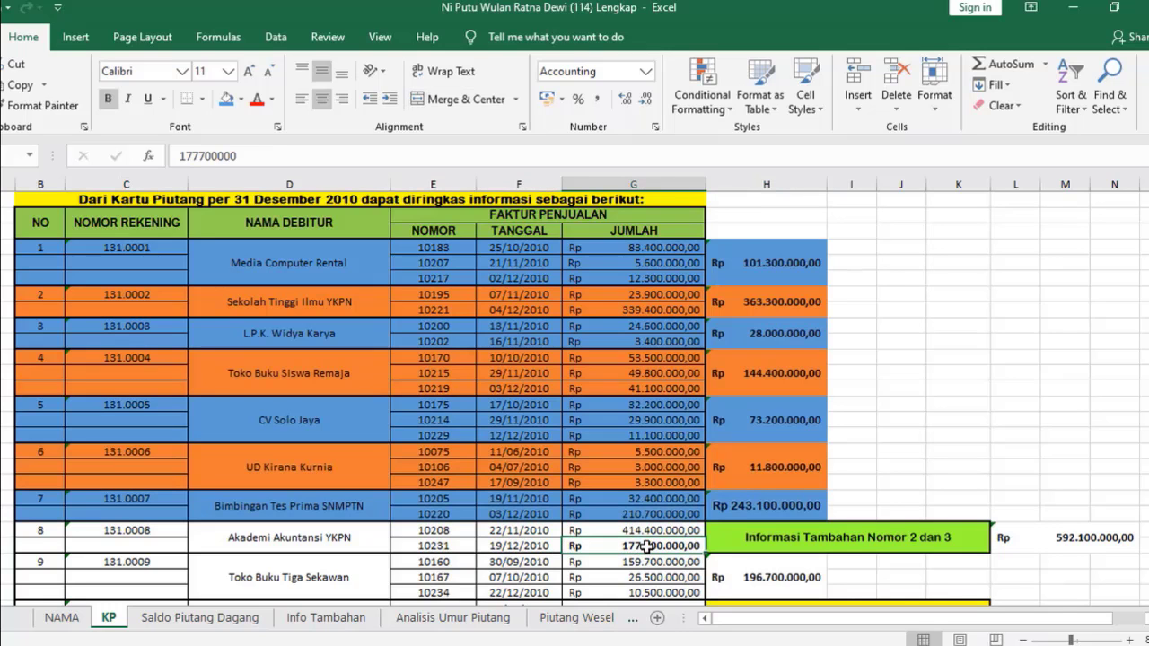
{"action": "type", "text": "="}
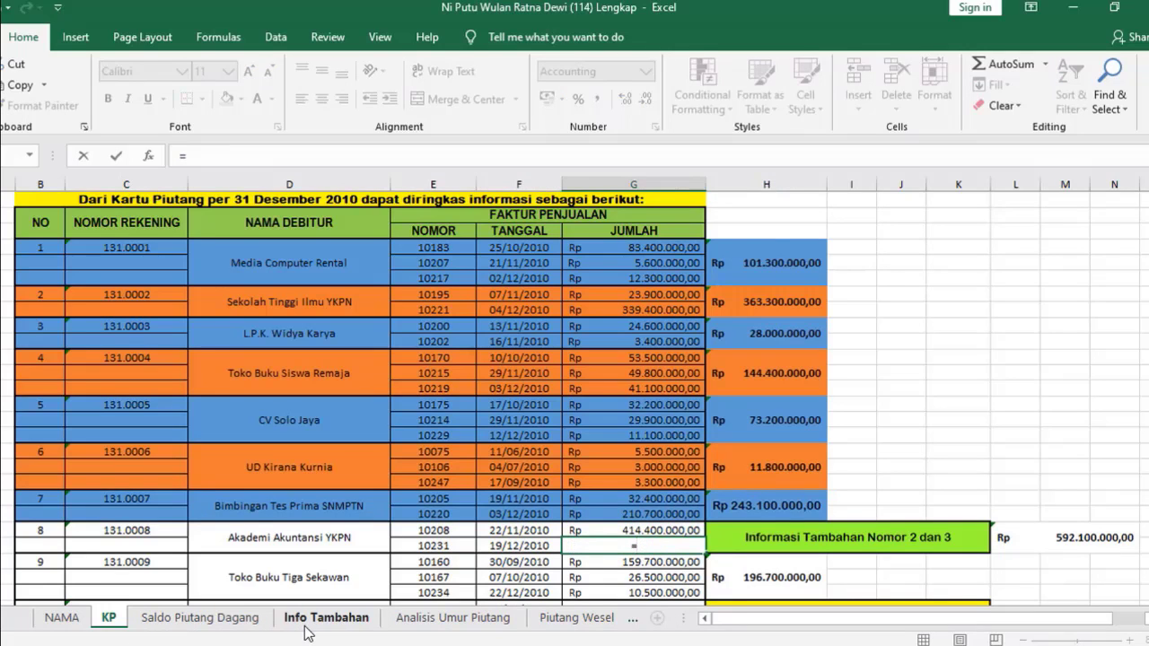
{"action": "left_click", "coordinate": [309, 620]}
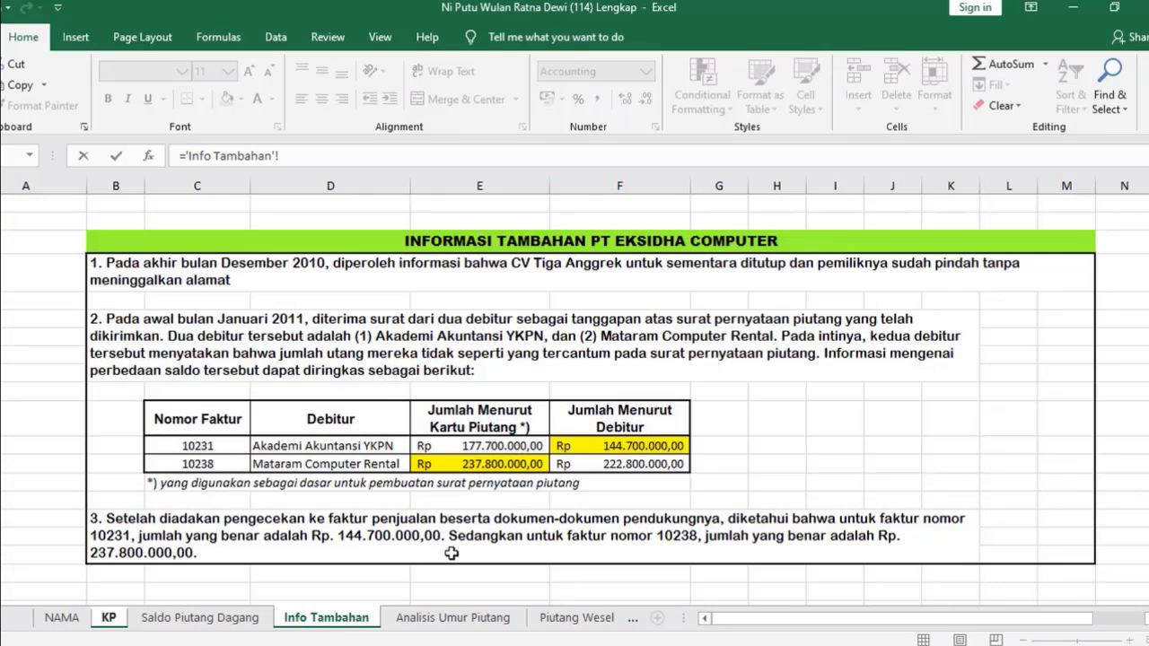
{"action": "left_click", "coordinate": [611, 446]}
{"action": "key", "text": "Return"}
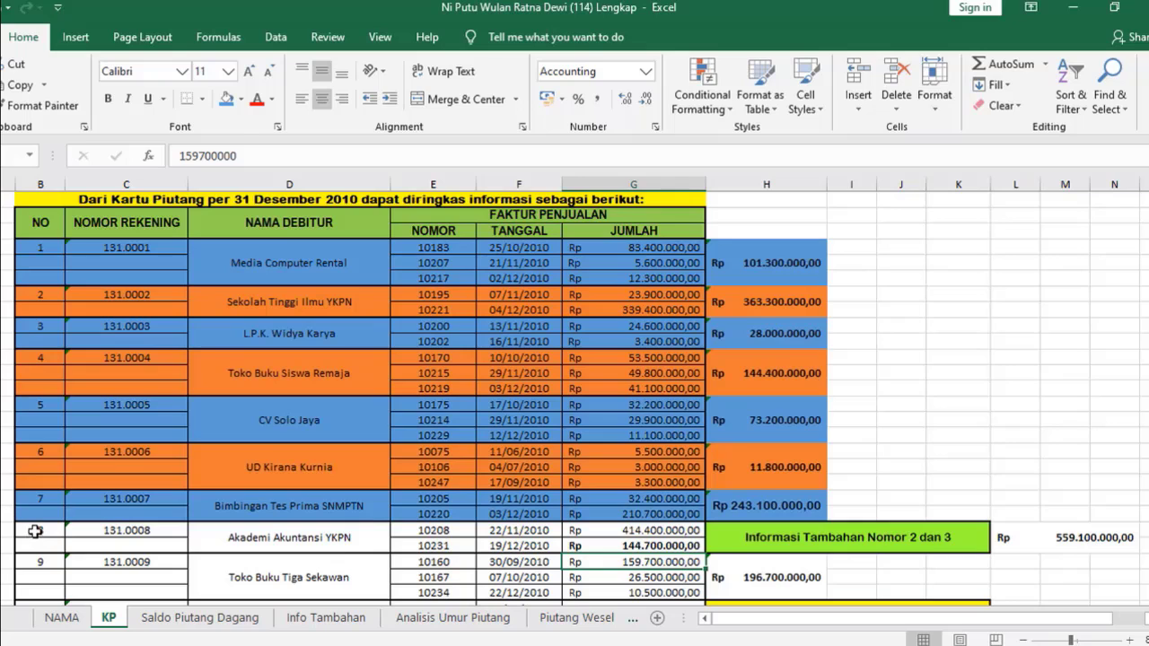
Fill debtor 8's block, Akademi Akuntansi YKPN, and its total beside the Informasi Tambahan note with red on the KP sheet
{"action": "left_click_drag", "start_coordinate": [33, 530], "coordinate": [614, 537]}
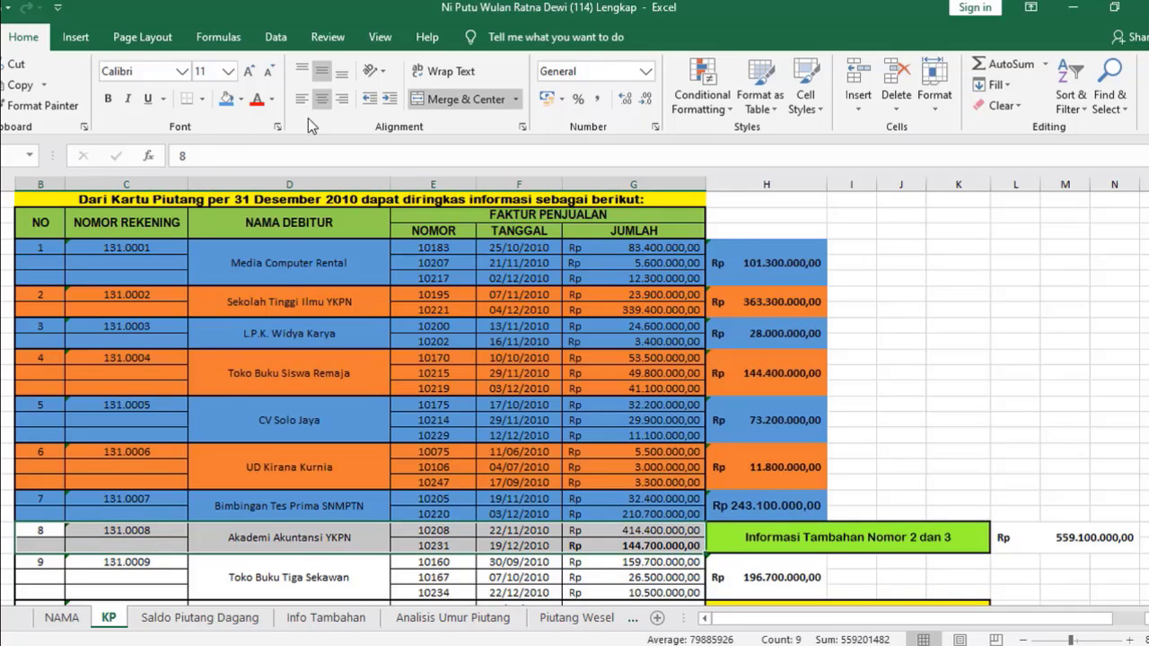
{"action": "left_click", "coordinate": [240, 99]}
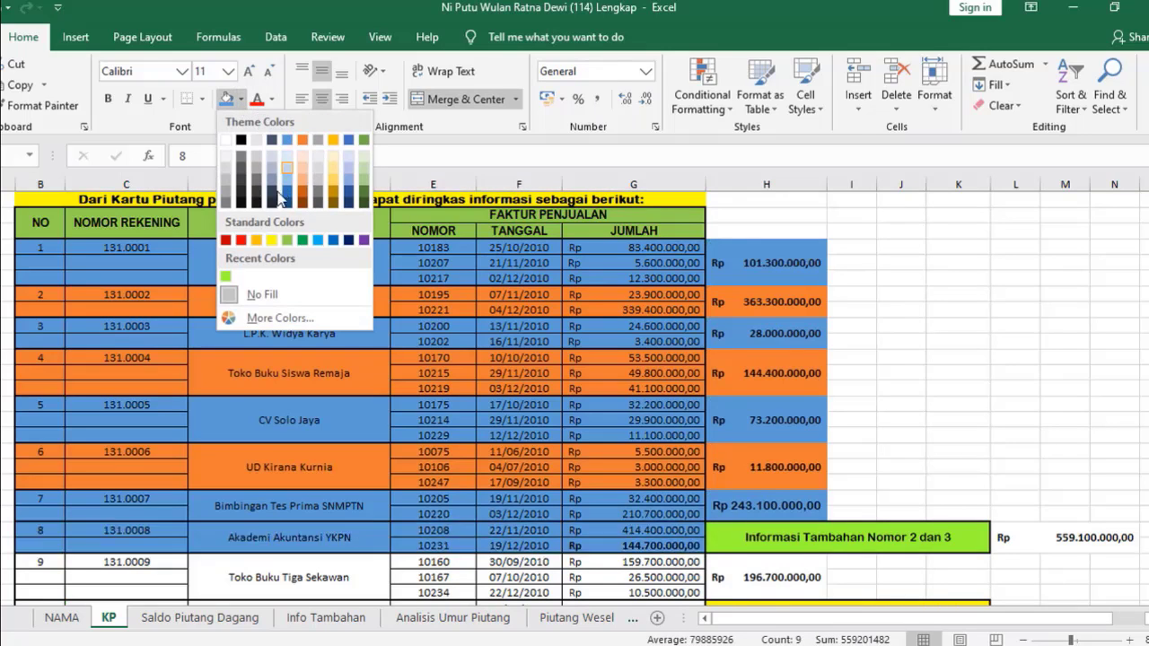
{"action": "left_click", "coordinate": [241, 239]}
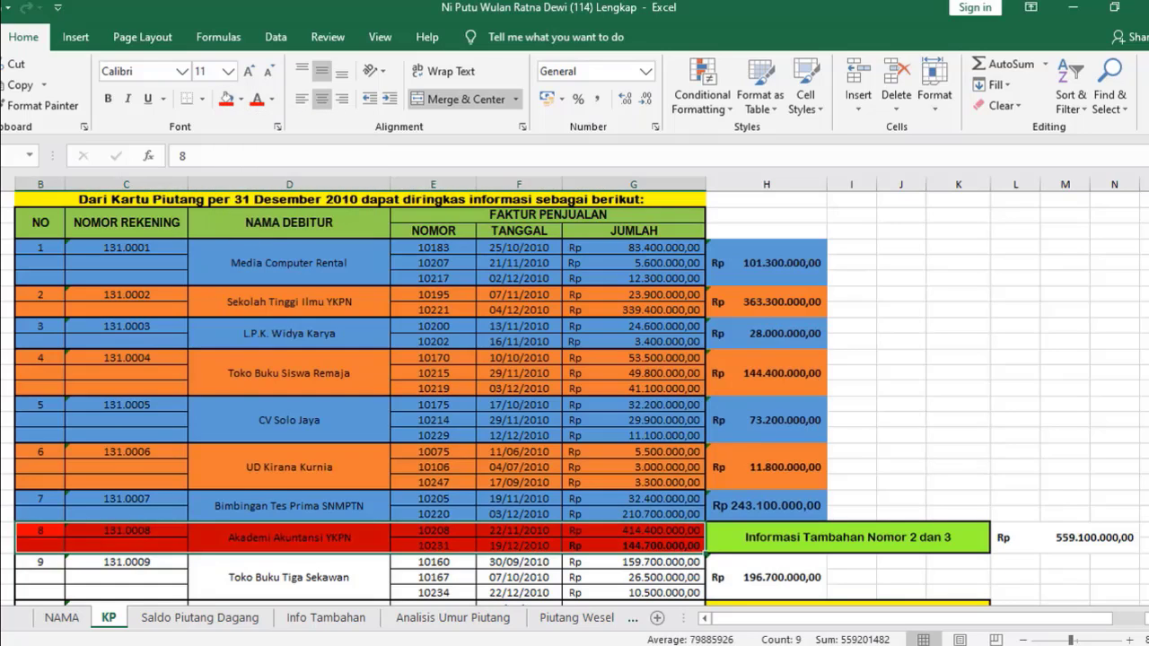
{"action": "left_click", "coordinate": [1106, 529]}
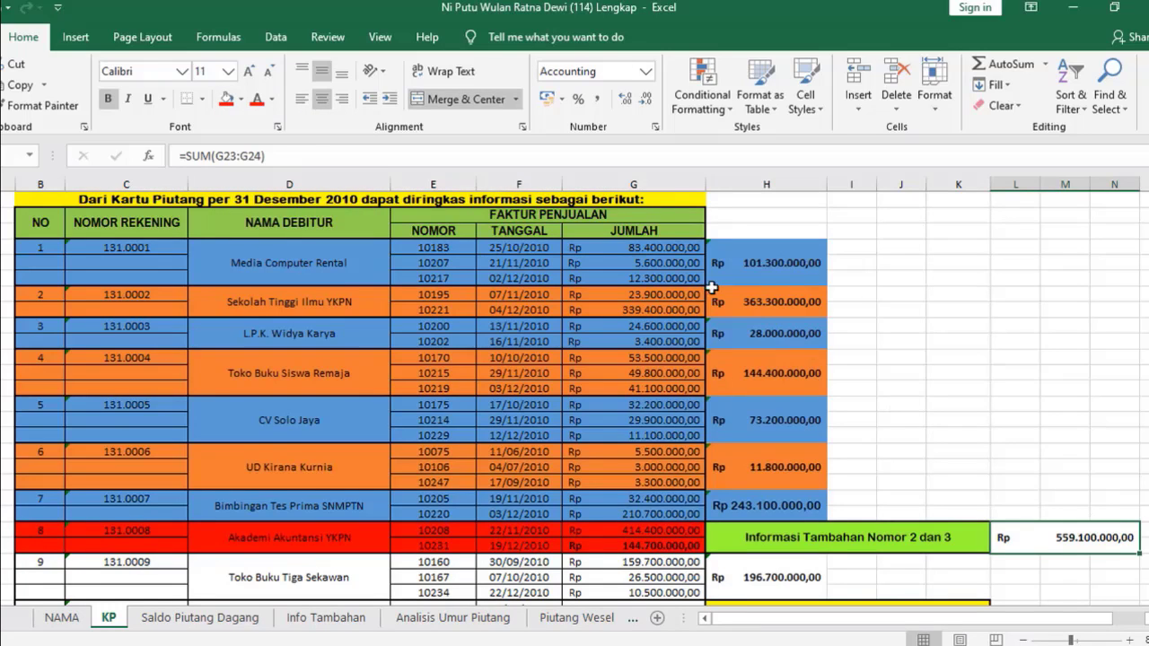
{"action": "left_click", "coordinate": [226, 99]}
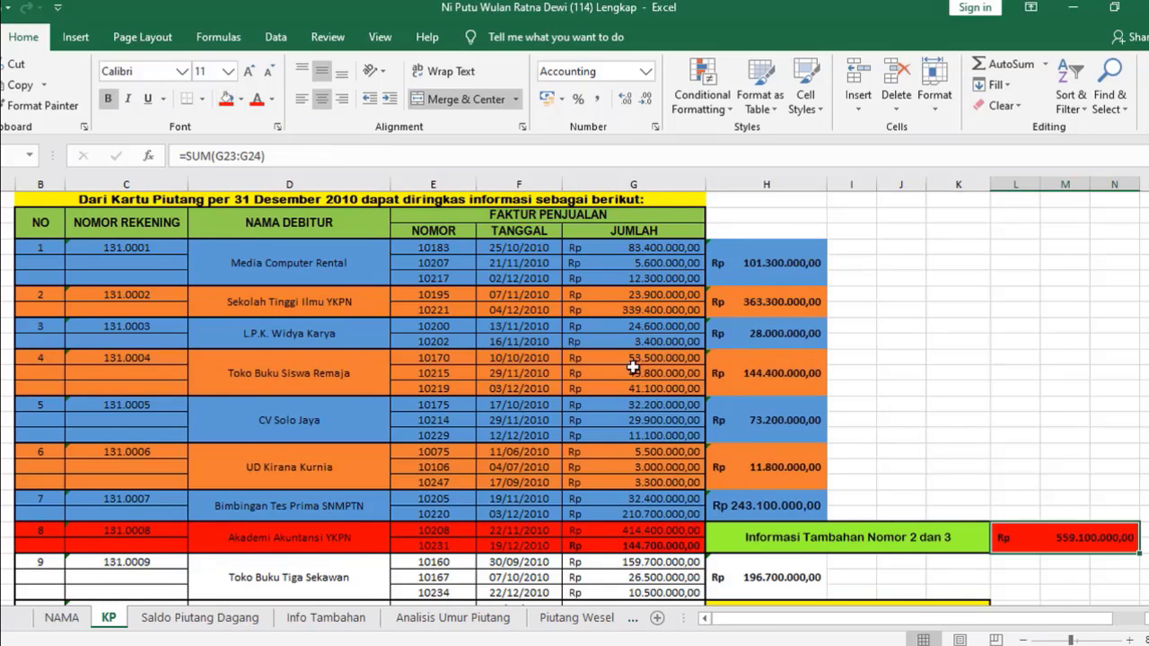
On the Saldo Piutang Dagang sheet, fill the Akademi Akuntansi YKPN name and balance cells with the same red
{"action": "left_click", "coordinate": [197, 618]}
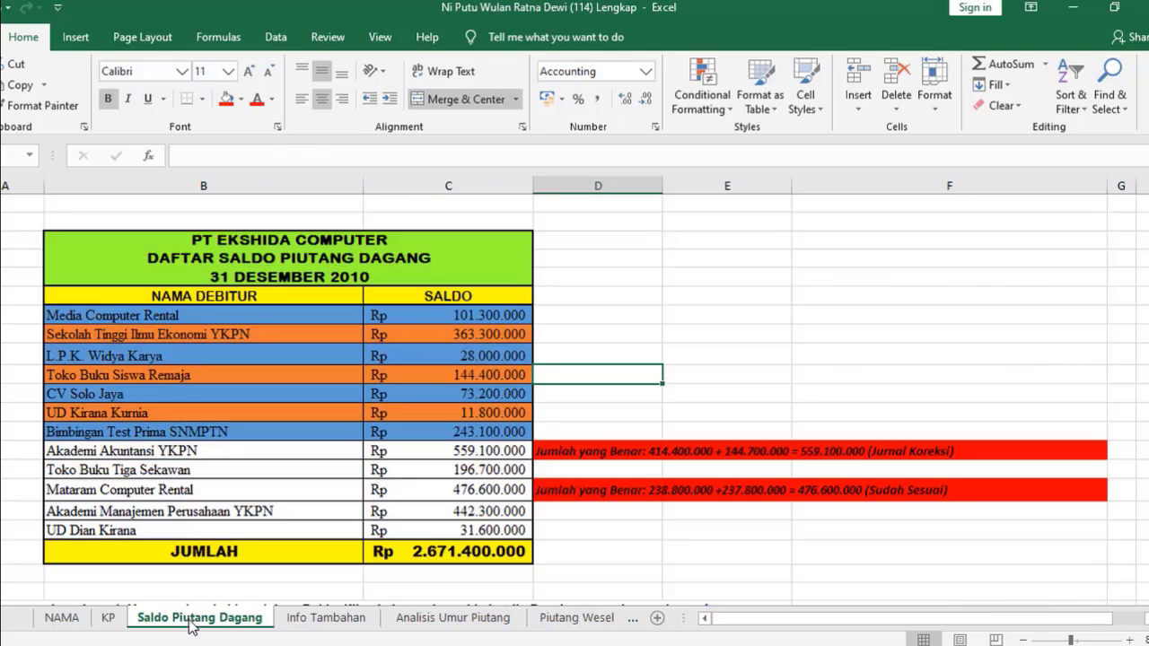
{"action": "left_click", "coordinate": [153, 452]}
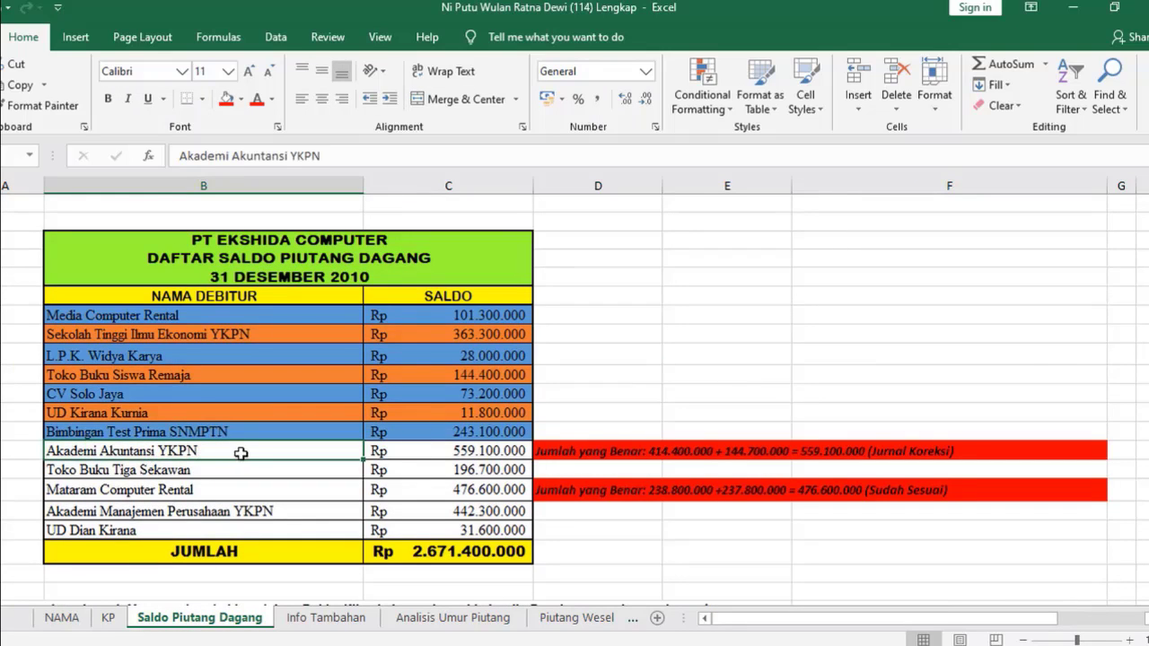
{"action": "left_click_drag", "start_coordinate": [262, 453], "coordinate": [407, 451]}
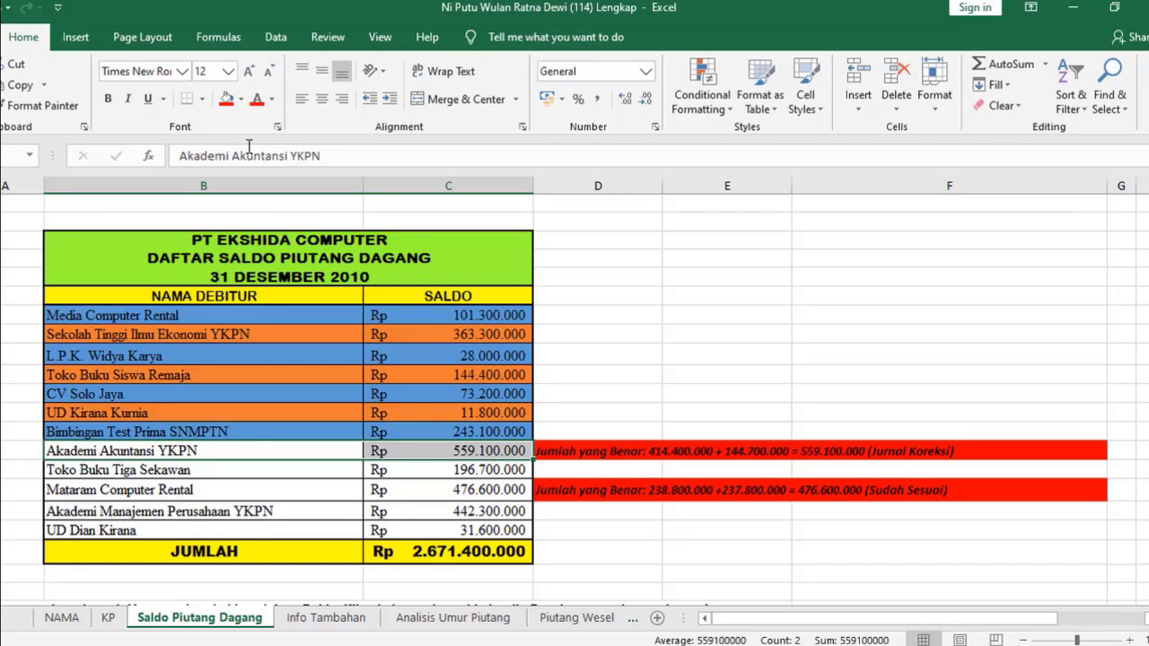
{"action": "left_click", "coordinate": [226, 100]}
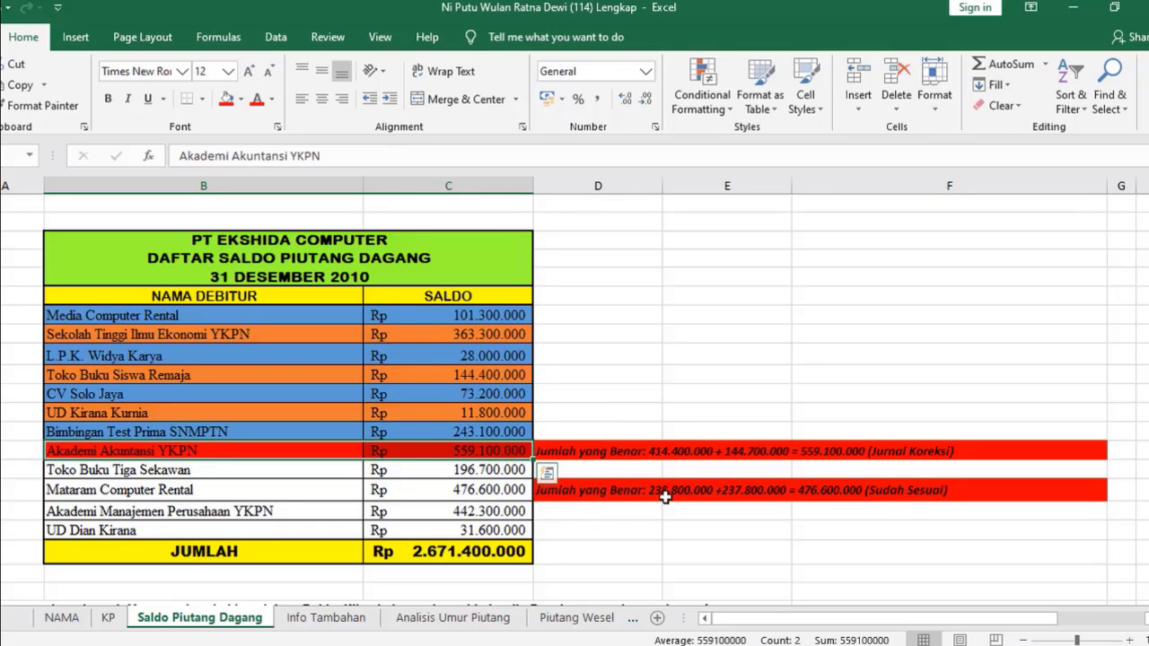
{"action": "left_click", "coordinate": [621, 452]}
{"action": "left_click_drag", "start_coordinate": [621, 451], "coordinate": [919, 451]}
{"action": "left_click", "coordinate": [901, 339]}
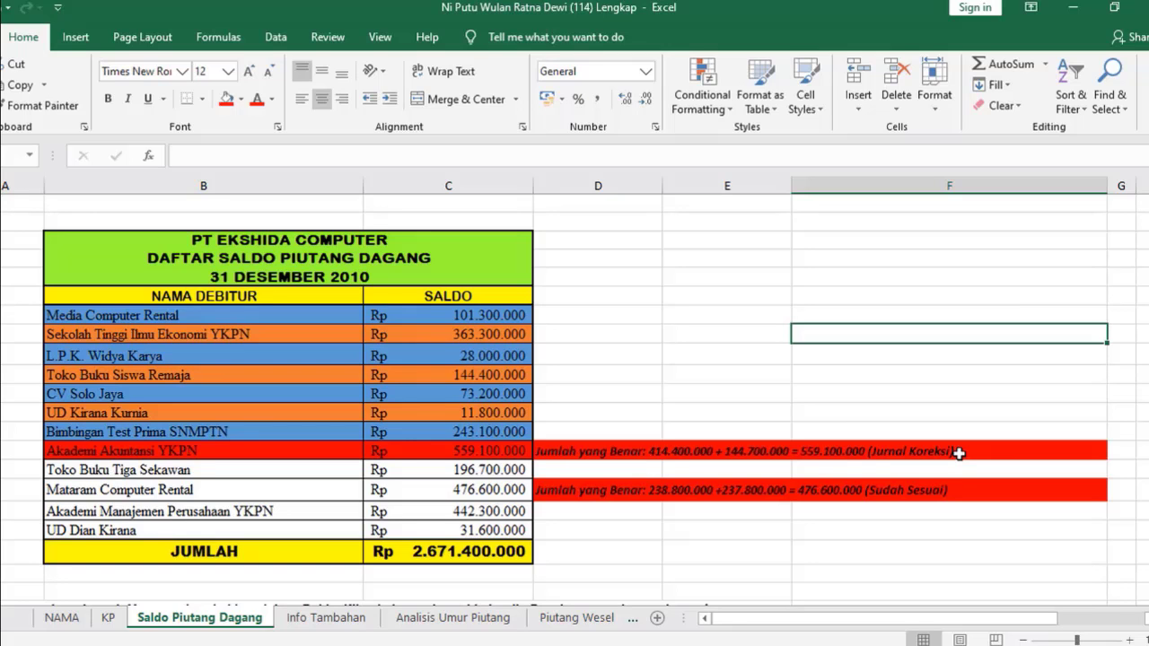
{"action": "left_click_drag", "start_coordinate": [959, 453], "coordinate": [215, 594]}
On the KP sheet, fill debtor 9's block, Toko Buku Tiga Sekawan, and its invoice total with orange
{"action": "left_click", "coordinate": [111, 621]}
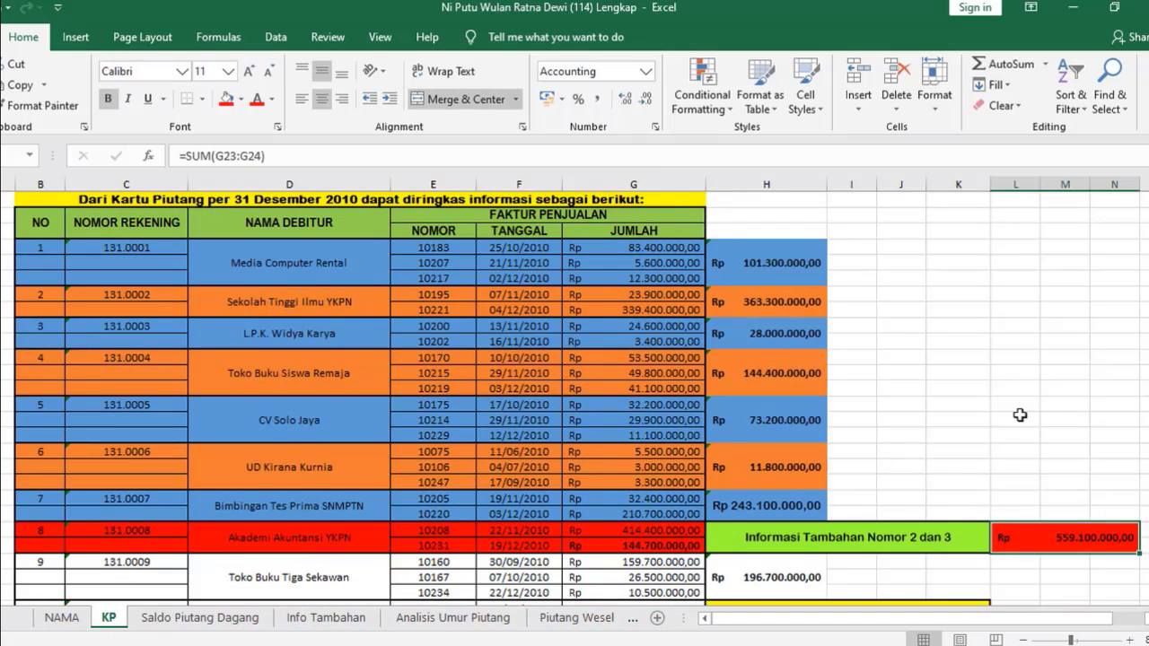
{"action": "scroll", "coordinate": [1019, 415], "scroll_direction": "down", "scroll_amount": 2}
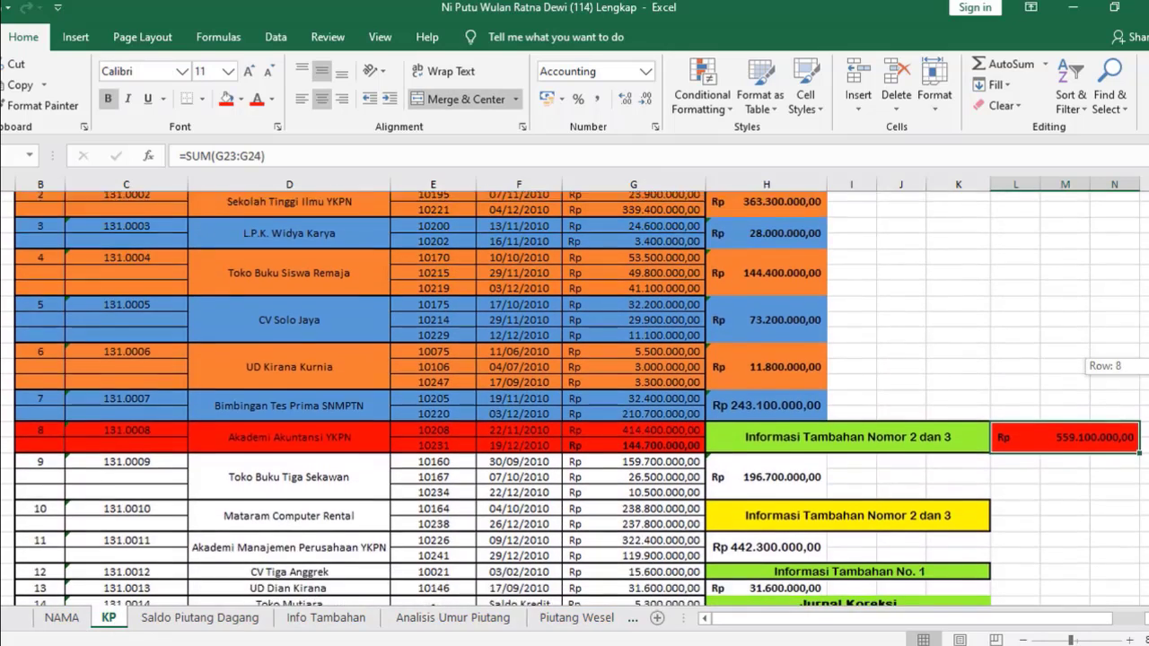
{"action": "scroll", "coordinate": [574, 399], "scroll_direction": "down", "scroll_amount": 2}
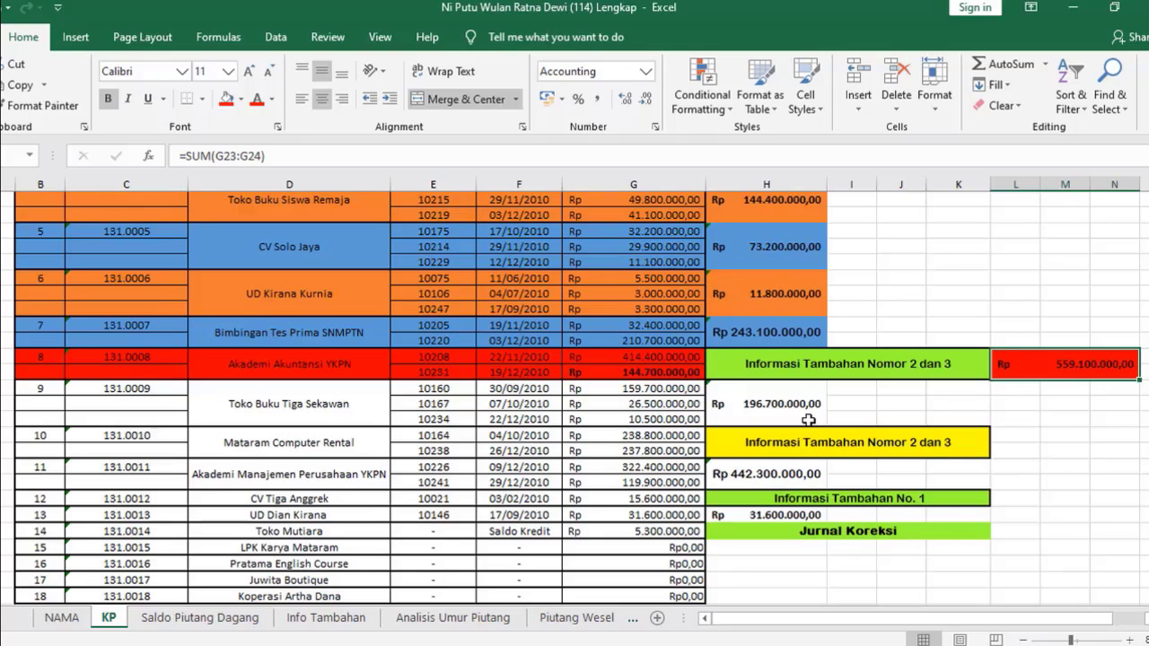
{"action": "left_click_drag", "start_coordinate": [808, 419], "coordinate": [58, 401]}
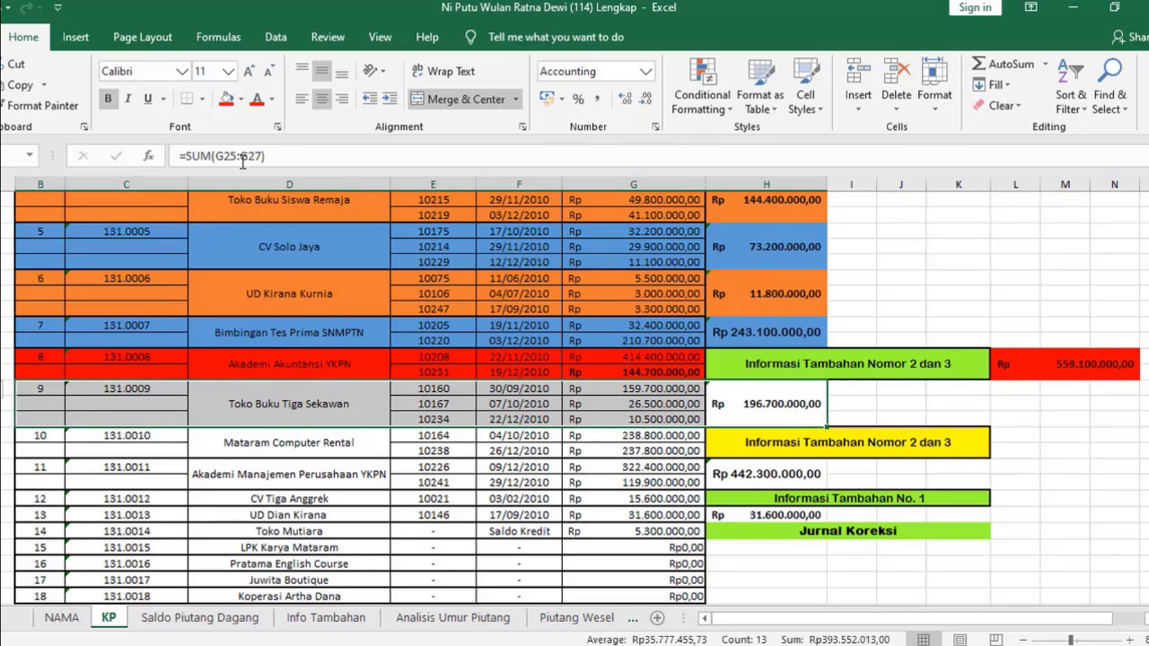
{"action": "left_click", "coordinate": [241, 99]}
{"action": "left_click", "coordinate": [304, 139]}
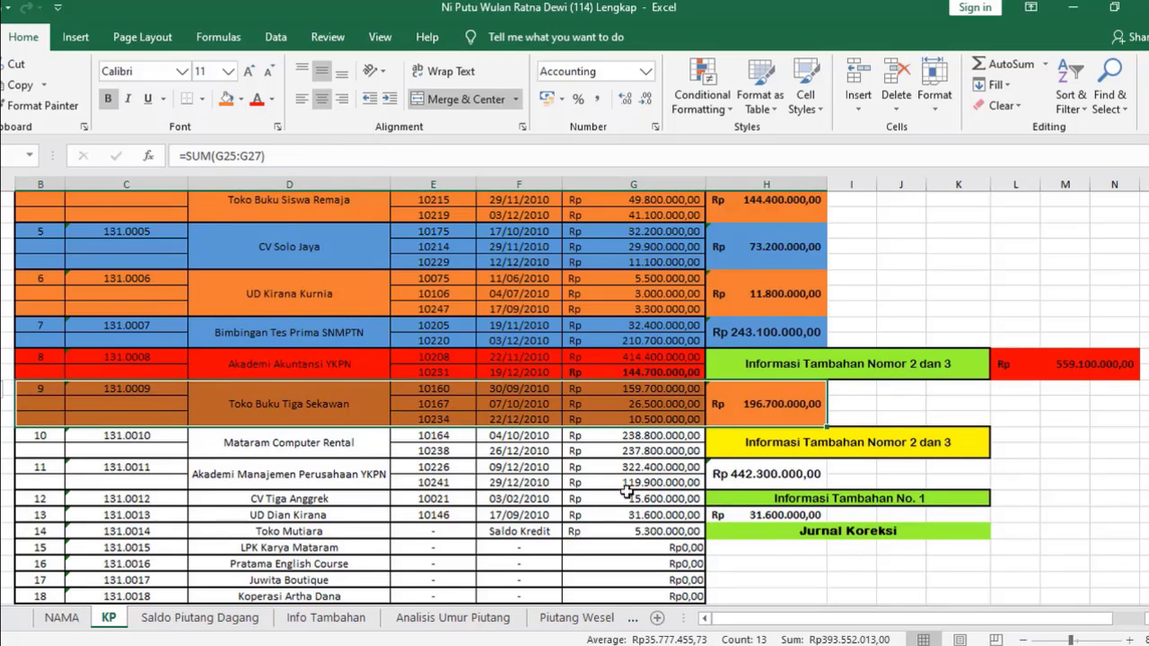
{"action": "left_click", "coordinate": [794, 558]}
On the Saldo Piutang Dagang sheet, fill the Toko Buku Tiga Sekawan name and balance cells with the same orange
{"action": "left_click", "coordinate": [202, 617]}
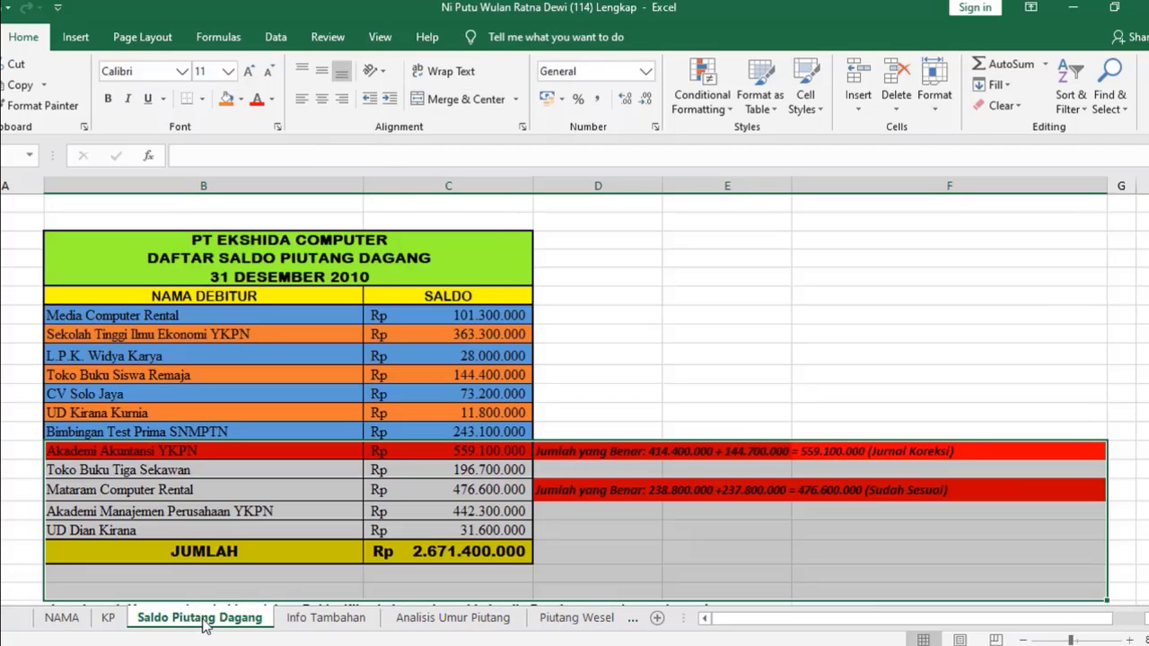
{"action": "left_click", "coordinate": [166, 497]}
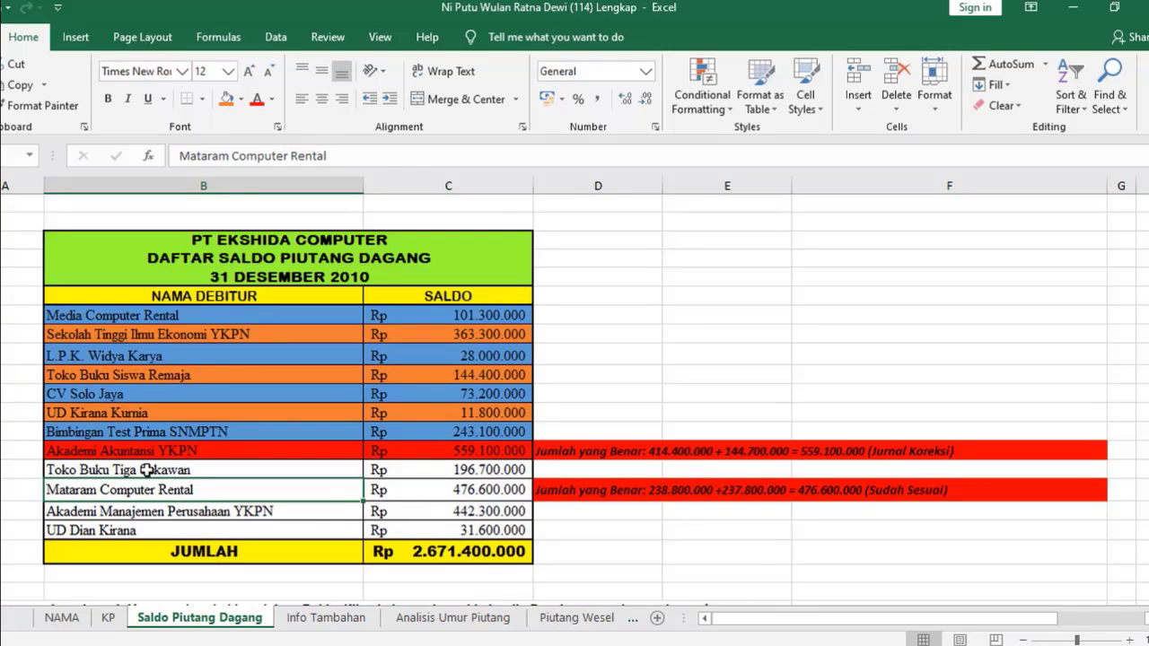
{"action": "left_click", "coordinate": [151, 472]}
{"action": "left_click_drag", "start_coordinate": [230, 472], "coordinate": [409, 470]}
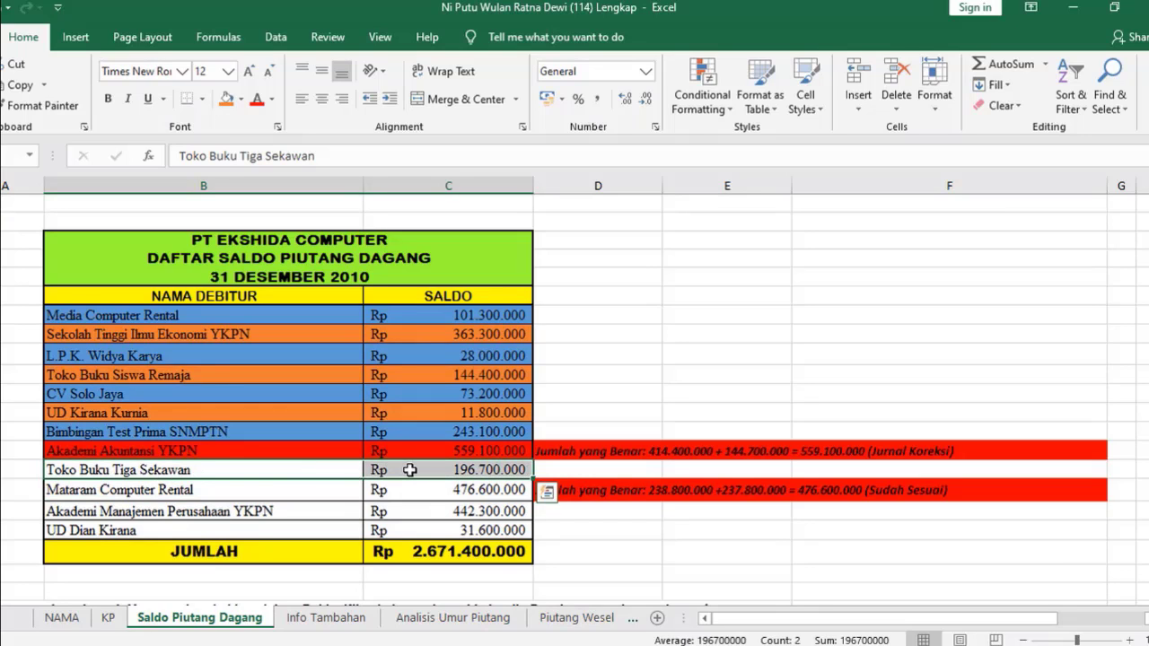
{"action": "left_click_drag", "start_coordinate": [409, 469], "coordinate": [341, 251]}
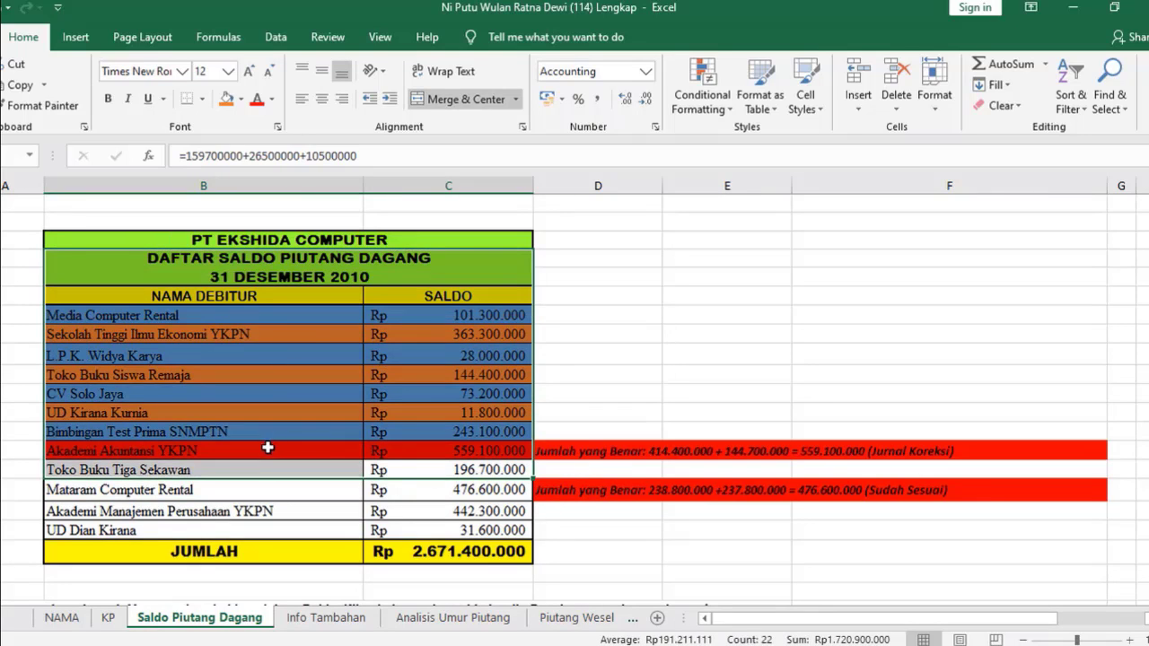
{"action": "left_click_drag", "start_coordinate": [252, 467], "coordinate": [412, 472]}
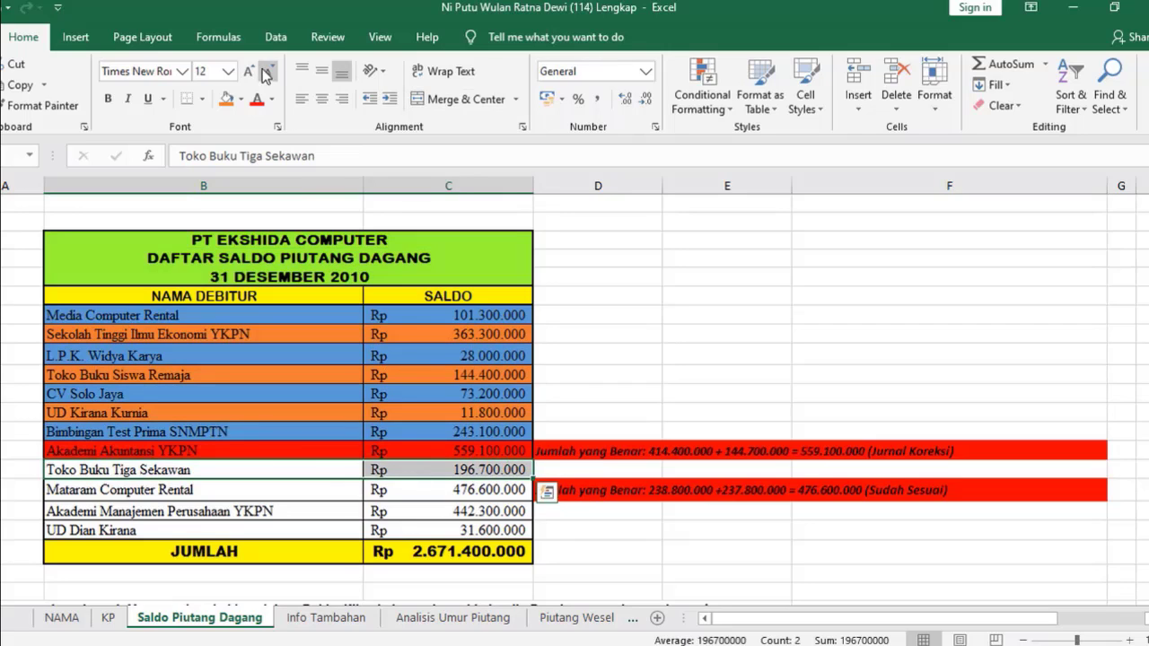
{"action": "left_click", "coordinate": [230, 101]}
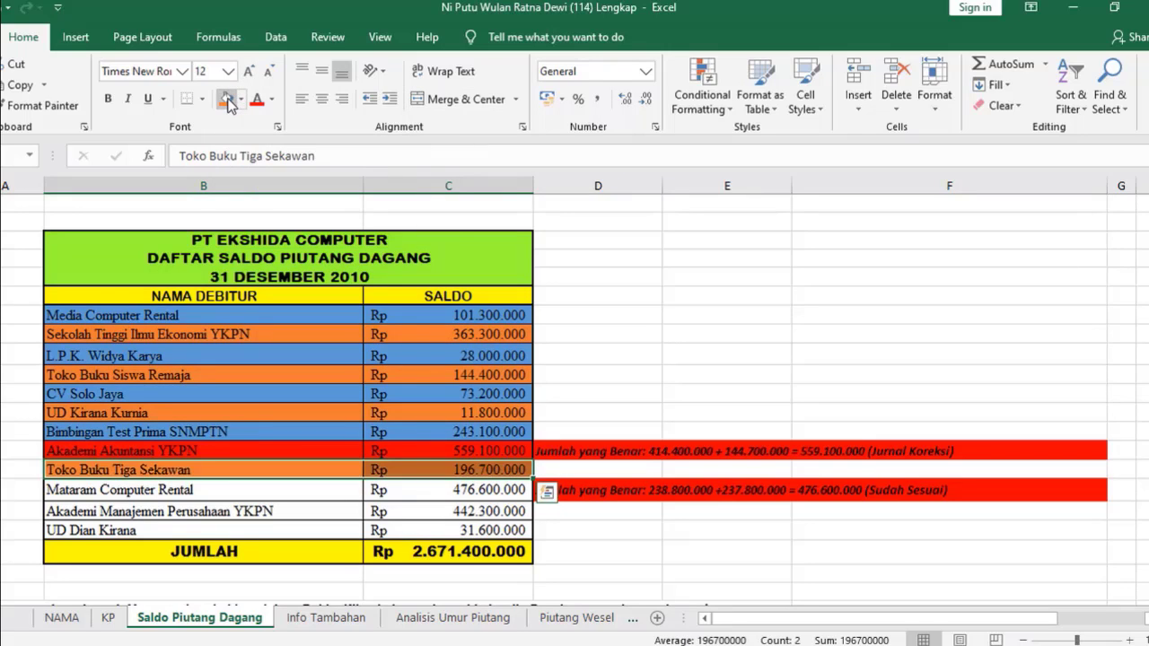
{"action": "left_click", "coordinate": [666, 320]}
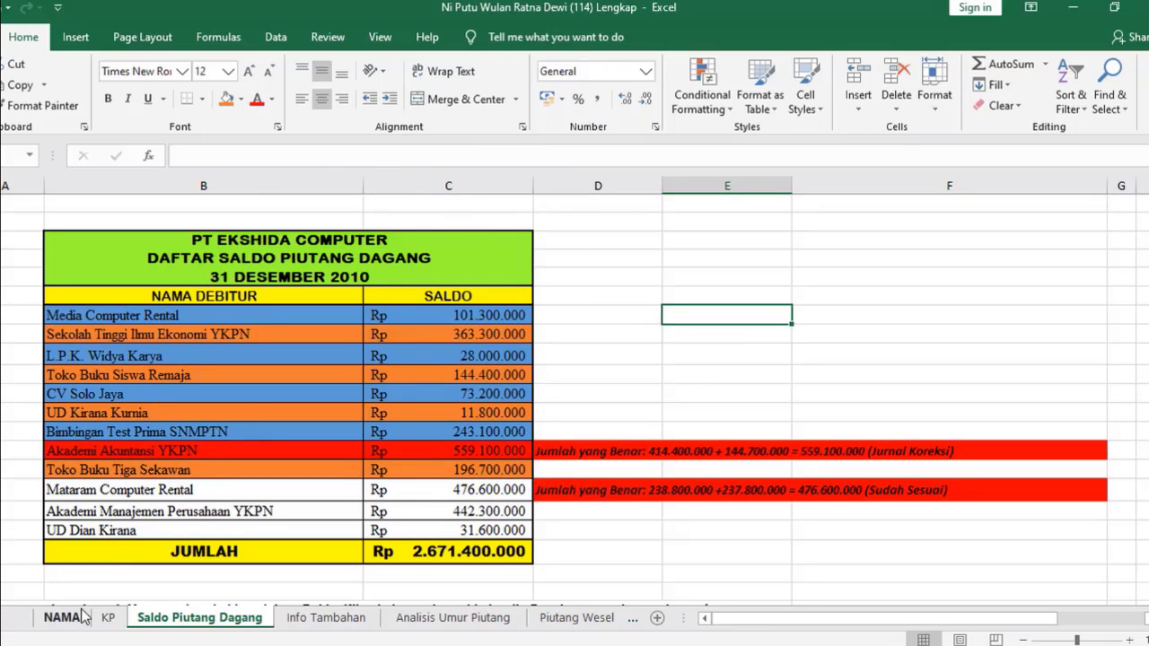
Compare Mataram Computer Rental's Jumlah Menurut Kartu Piutang amount on the Info Tambahan sheet with its invoice 10238 amount on the KP sheet
{"action": "left_click", "coordinate": [108, 619]}
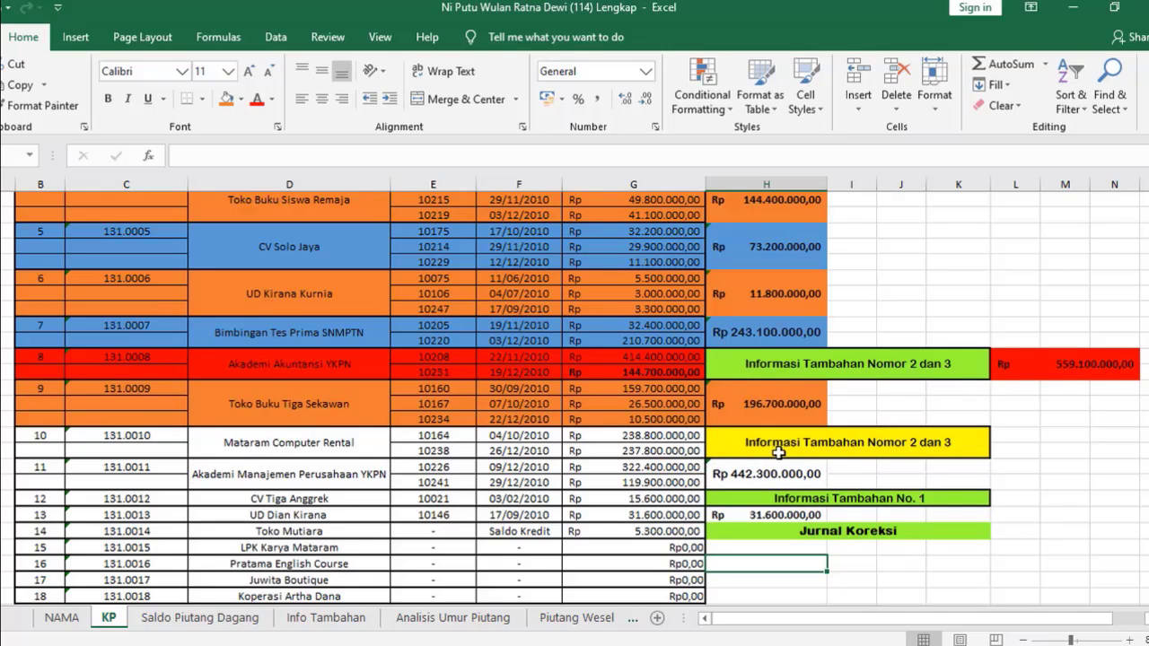
{"action": "left_click", "coordinate": [960, 448]}
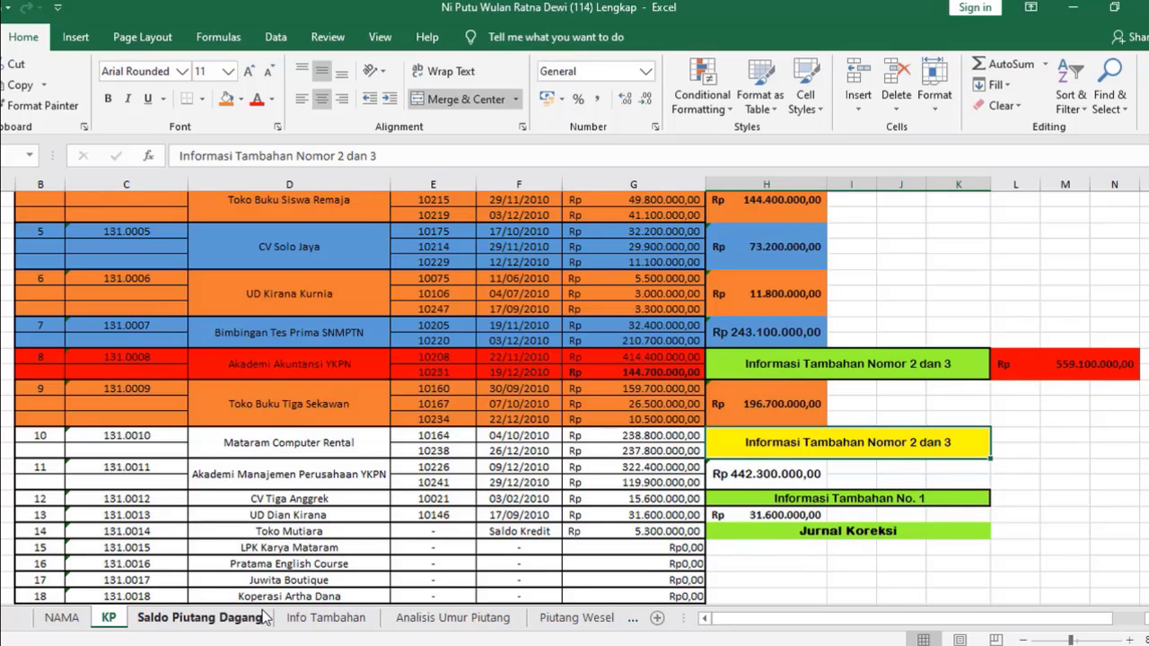
{"action": "left_click", "coordinate": [321, 626]}
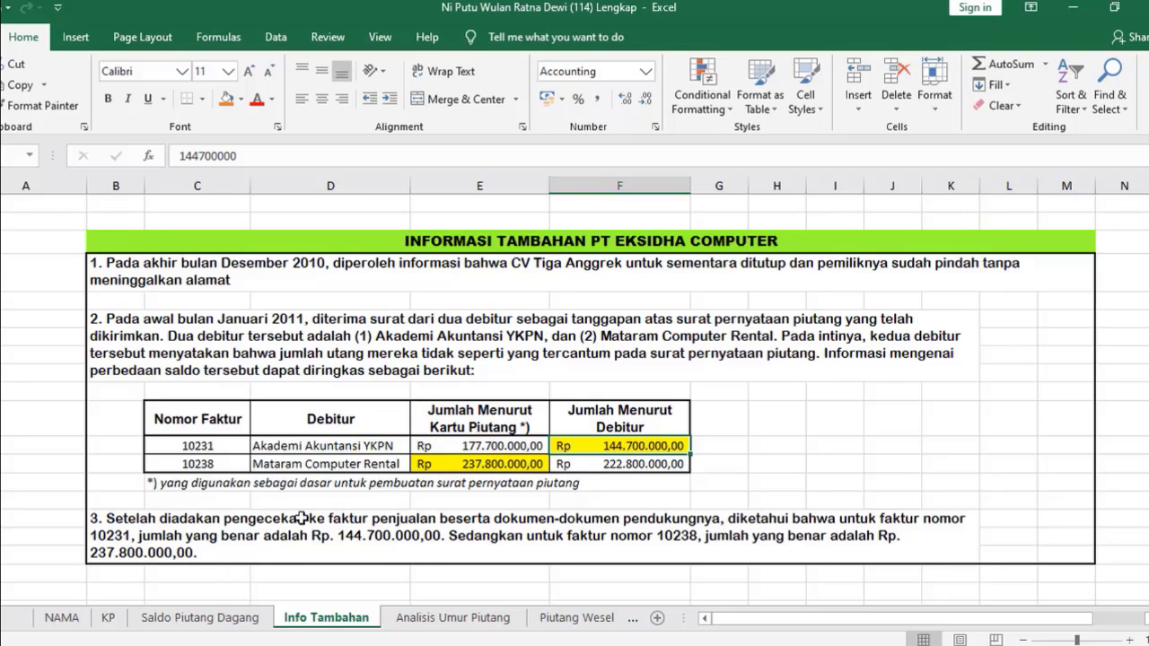
{"action": "left_click", "coordinate": [510, 470]}
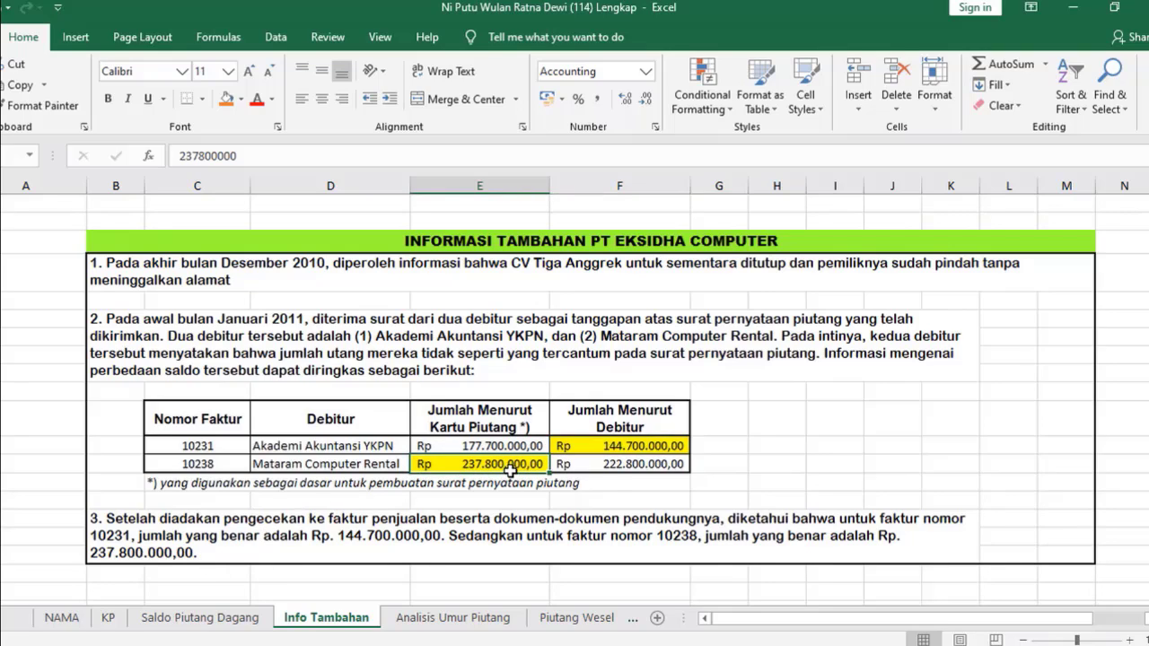
{"action": "left_click", "coordinate": [108, 617]}
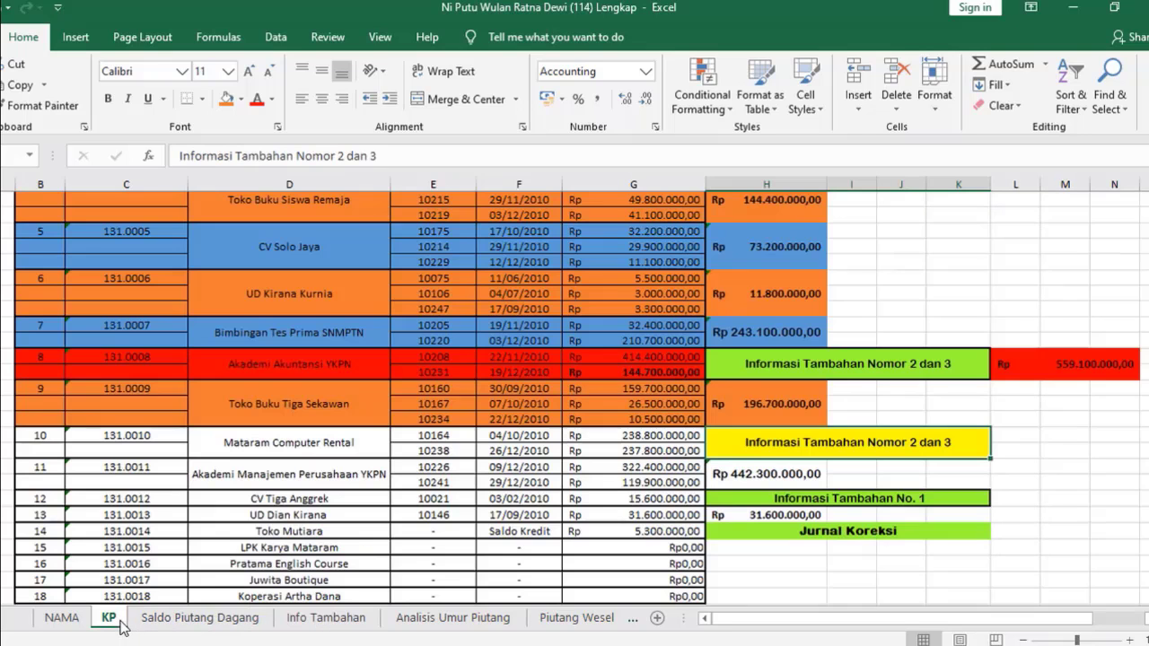
{"action": "left_click", "coordinate": [648, 451]}
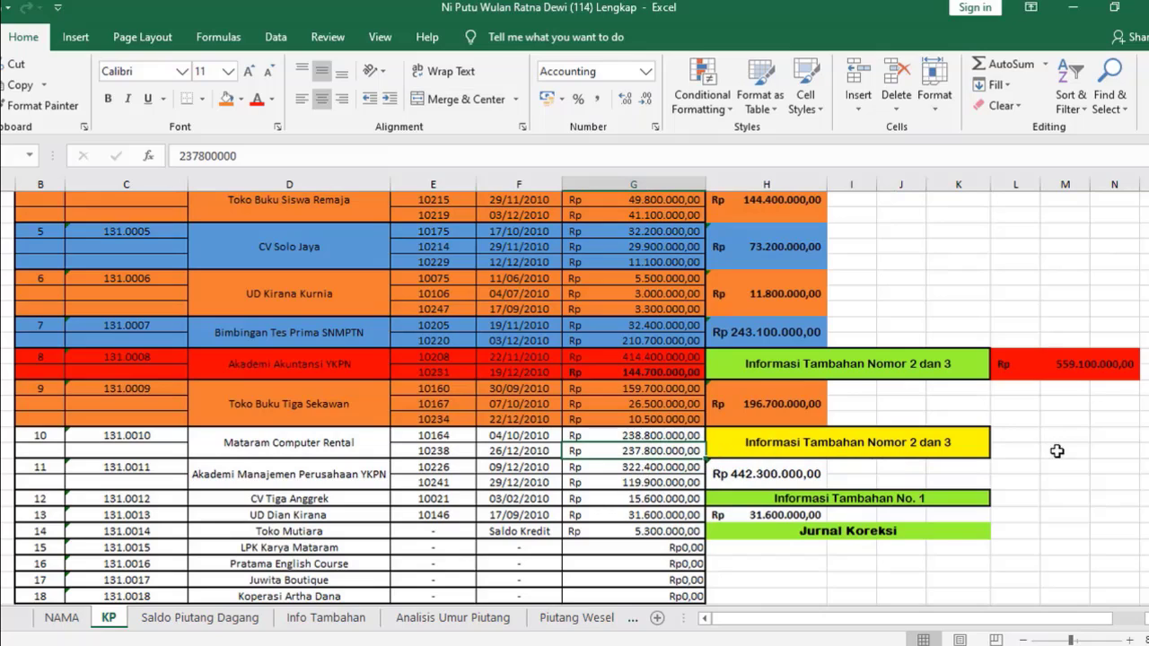
Merge and center the blank L:N cells beside Mataram Computer Rental's Informasi Tambahan note and total its invoices there with =SUM(G28:G29)
{"action": "left_click_drag", "start_coordinate": [1025, 437], "coordinate": [1108, 451]}
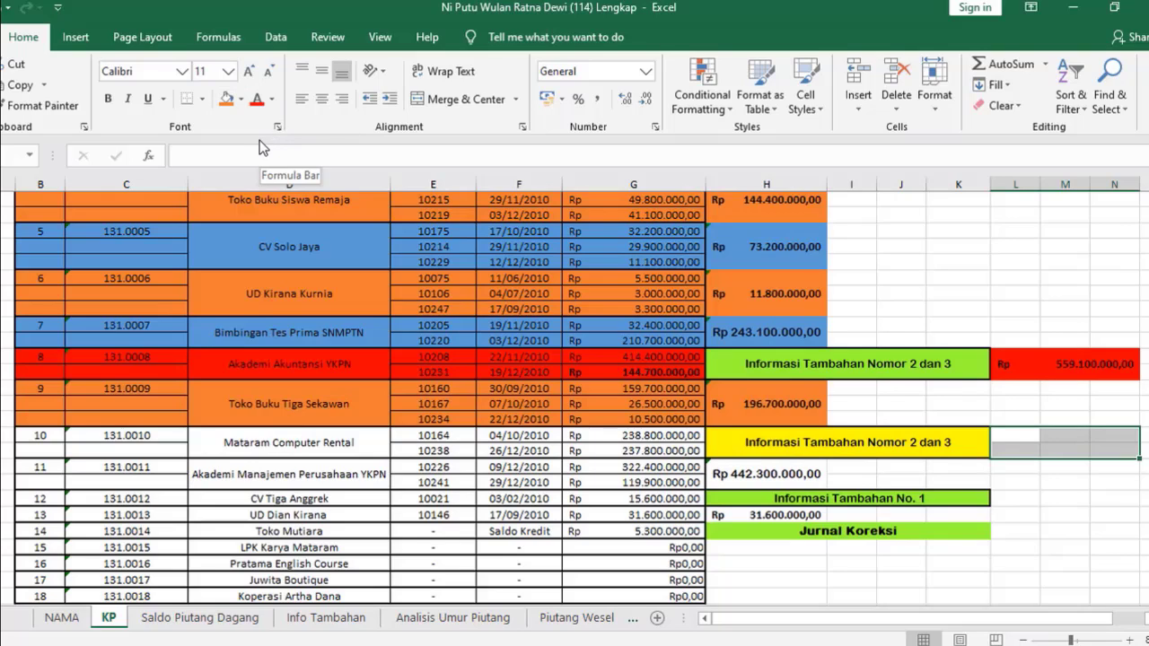
{"action": "left_click", "coordinate": [426, 99]}
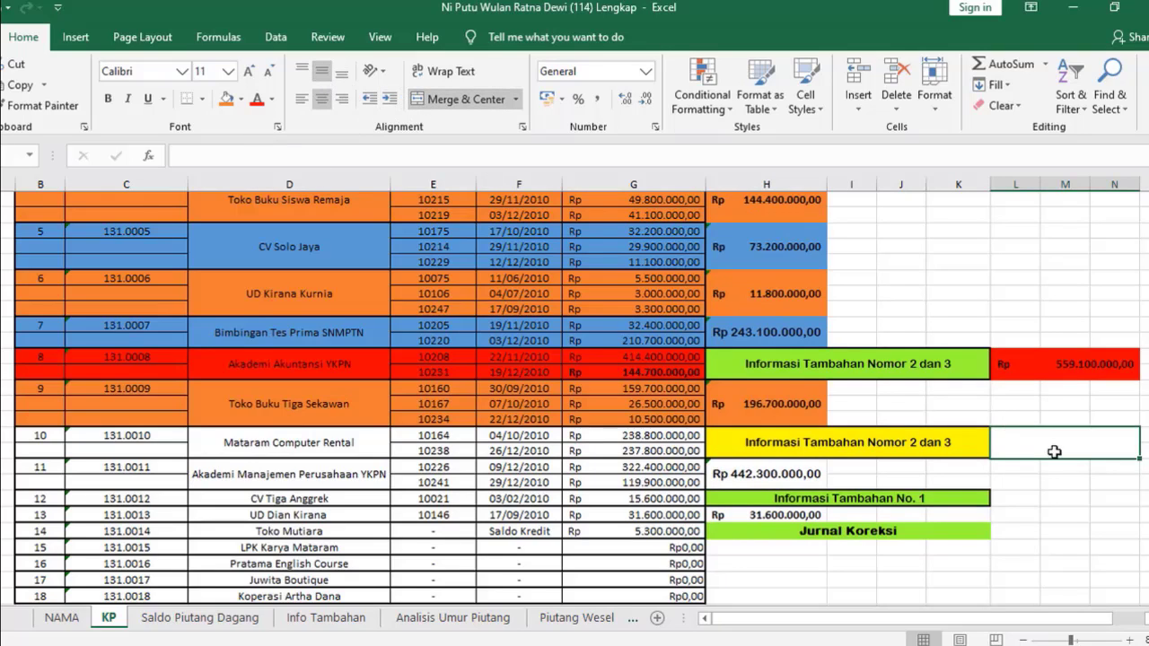
{"action": "type", "text": "=sum("}
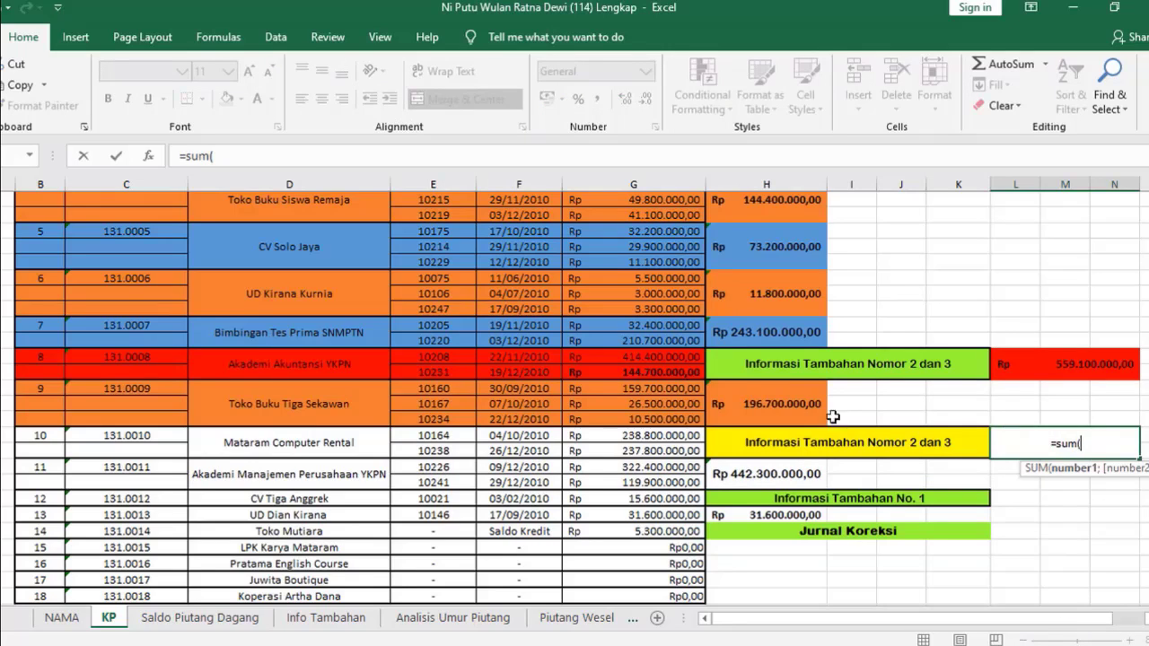
{"action": "left_click_drag", "start_coordinate": [673, 436], "coordinate": [671, 451]}
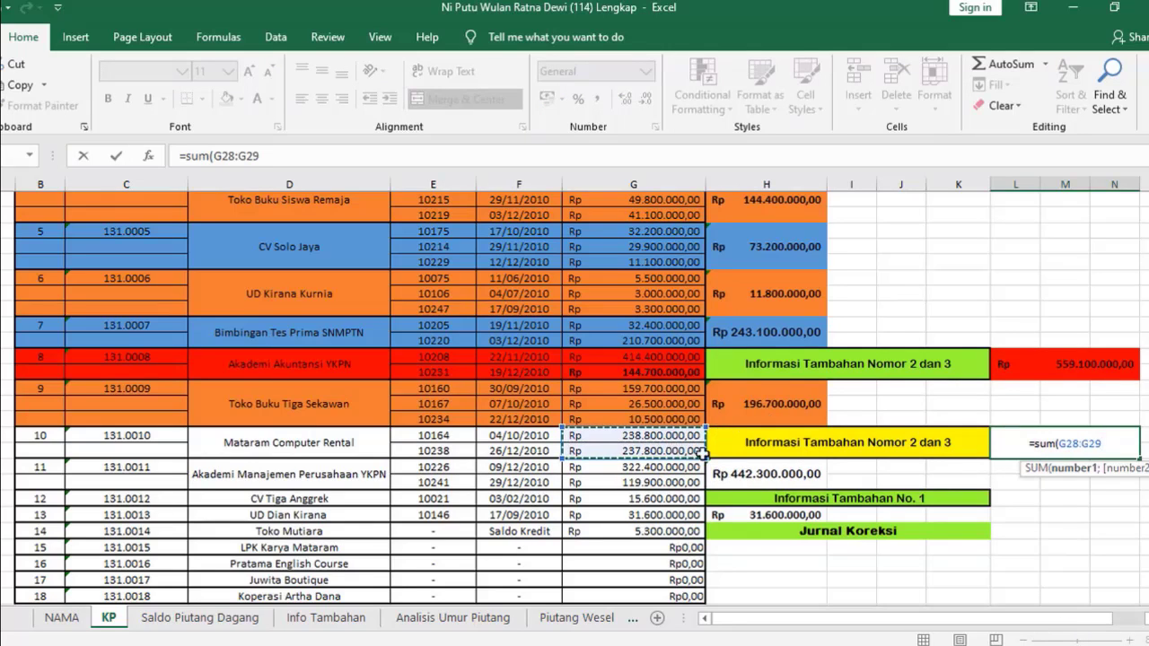
{"action": "type", "text": ")"}
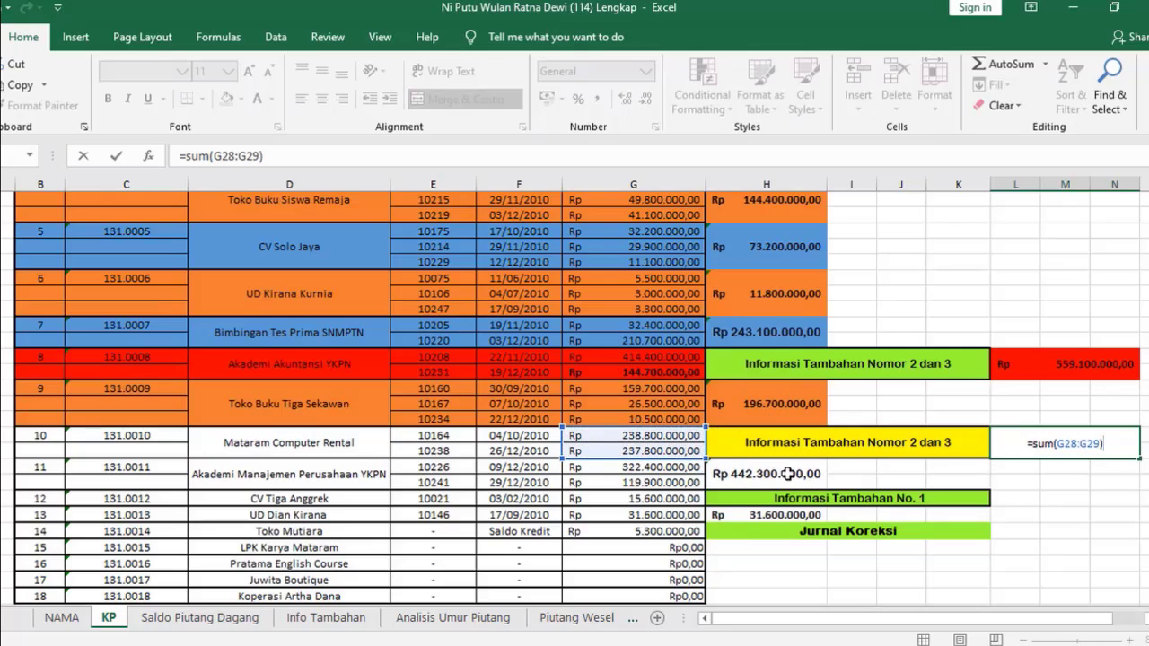
{"action": "key", "text": "Return"}
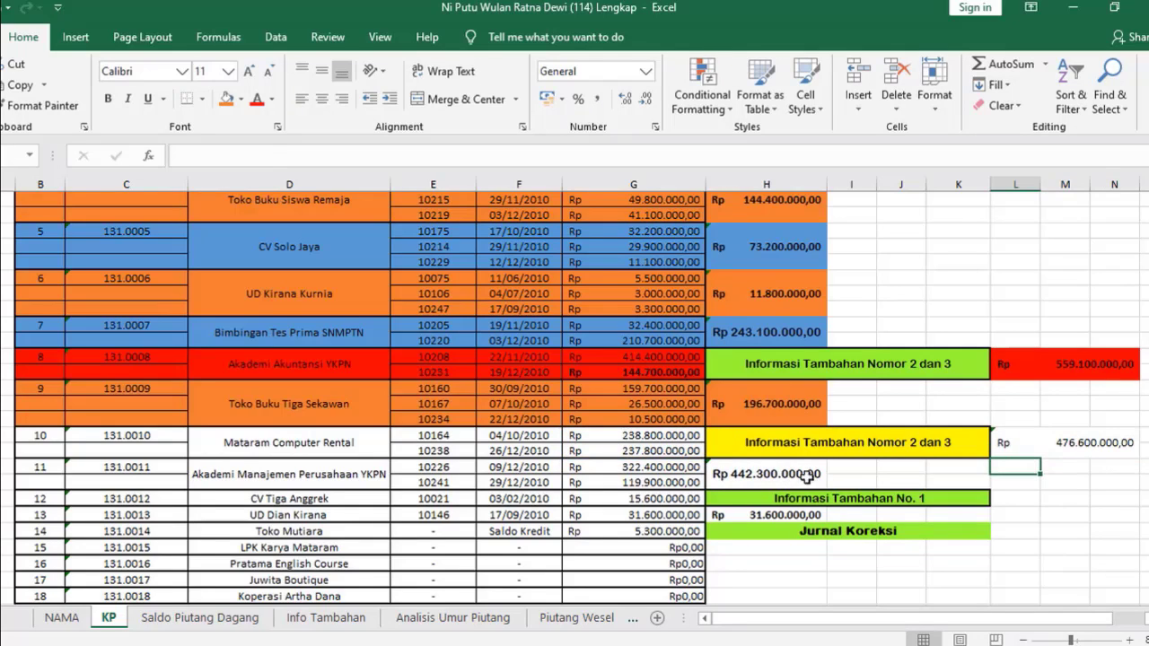
{"action": "left_click", "coordinate": [1066, 449]}
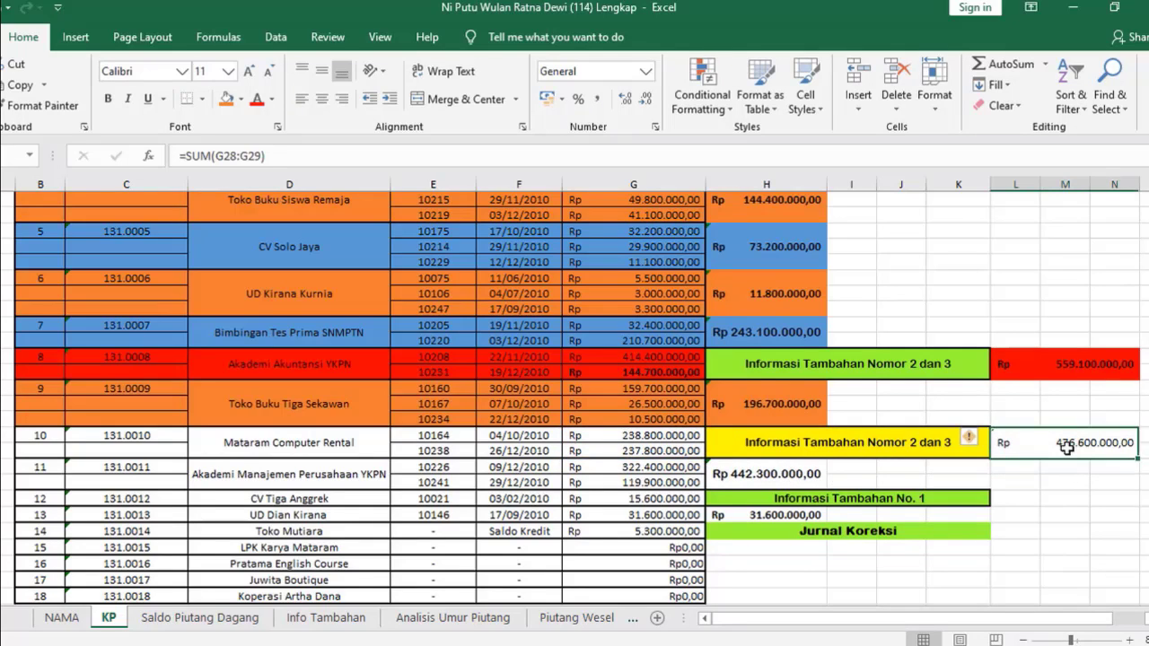
{"action": "left_click", "coordinate": [1064, 497]}
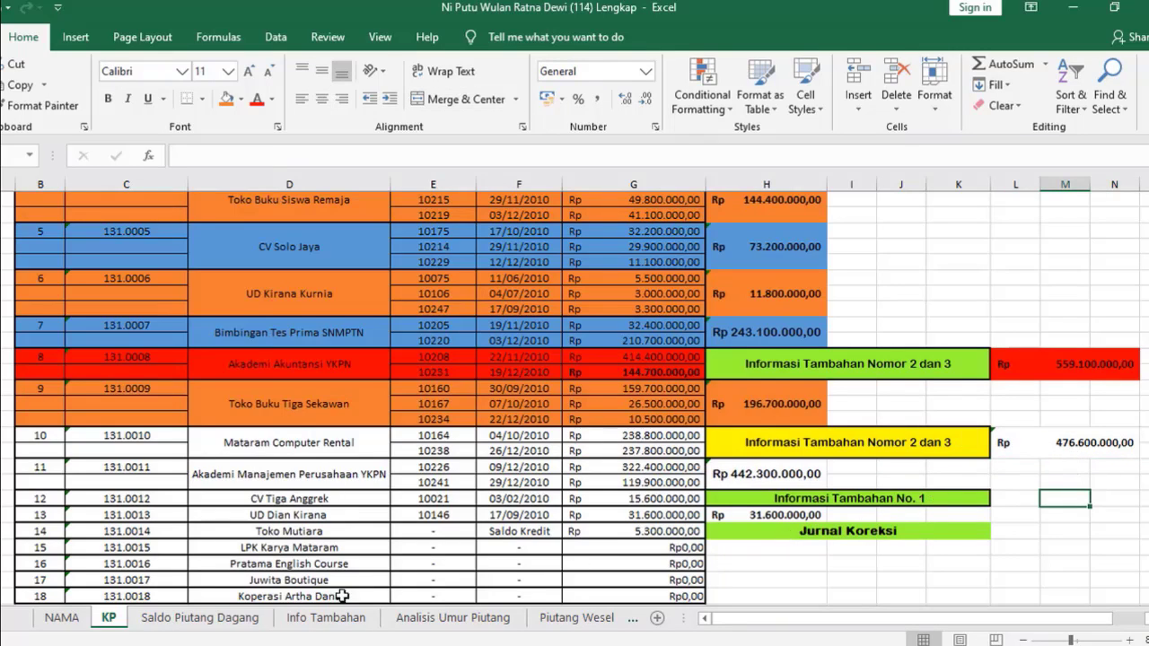
On the Saldo Piutang Dagang sheet, fill the Mataram Computer Rental name and balance cells with the same blue as the other matched debtors
{"action": "left_click", "coordinate": [244, 619]}
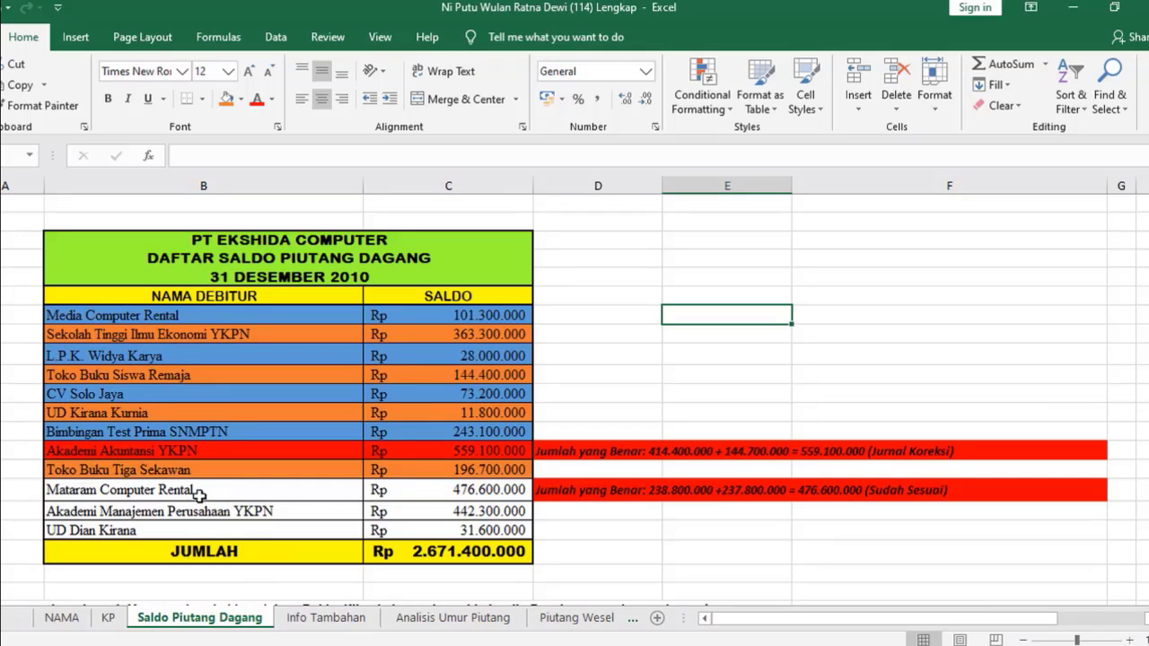
{"action": "left_click_drag", "start_coordinate": [200, 493], "coordinate": [397, 487]}
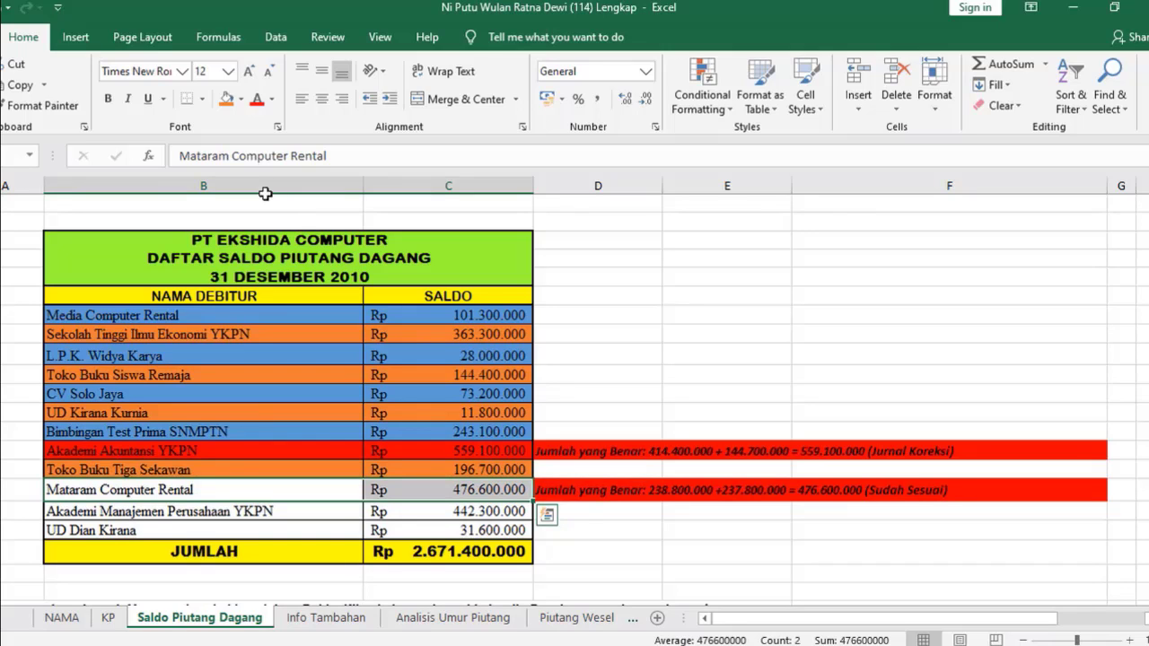
{"action": "left_click", "coordinate": [240, 99]}
{"action": "left_click", "coordinate": [290, 139]}
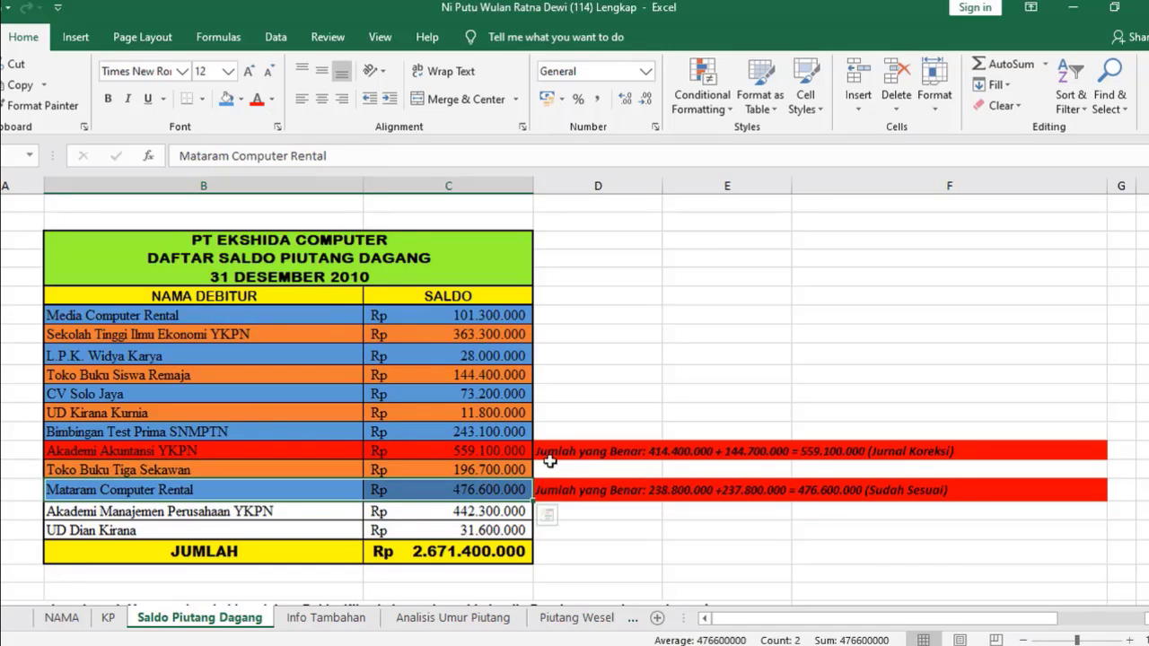
{"action": "left_click", "coordinate": [588, 525]}
Set both the font colour and the fill of the Jumlah yang Benar note beside Mataram Computer Rental, columns D to F, to yellow
{"action": "left_click", "coordinate": [568, 491]}
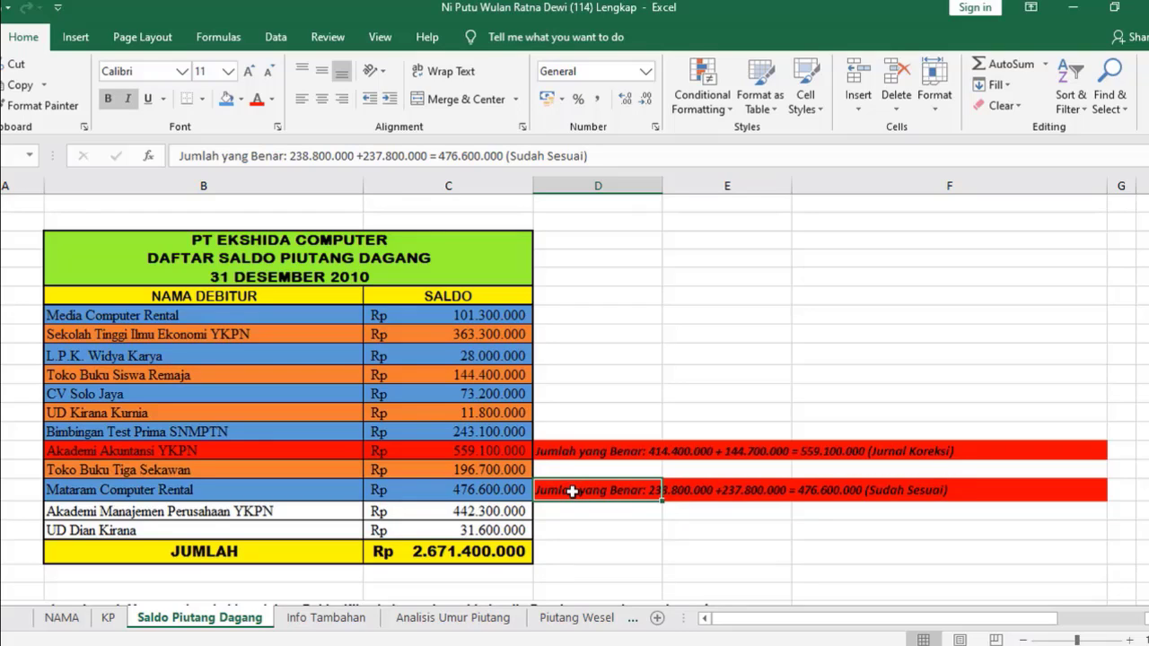
{"action": "left_click_drag", "start_coordinate": [572, 492], "coordinate": [903, 485]}
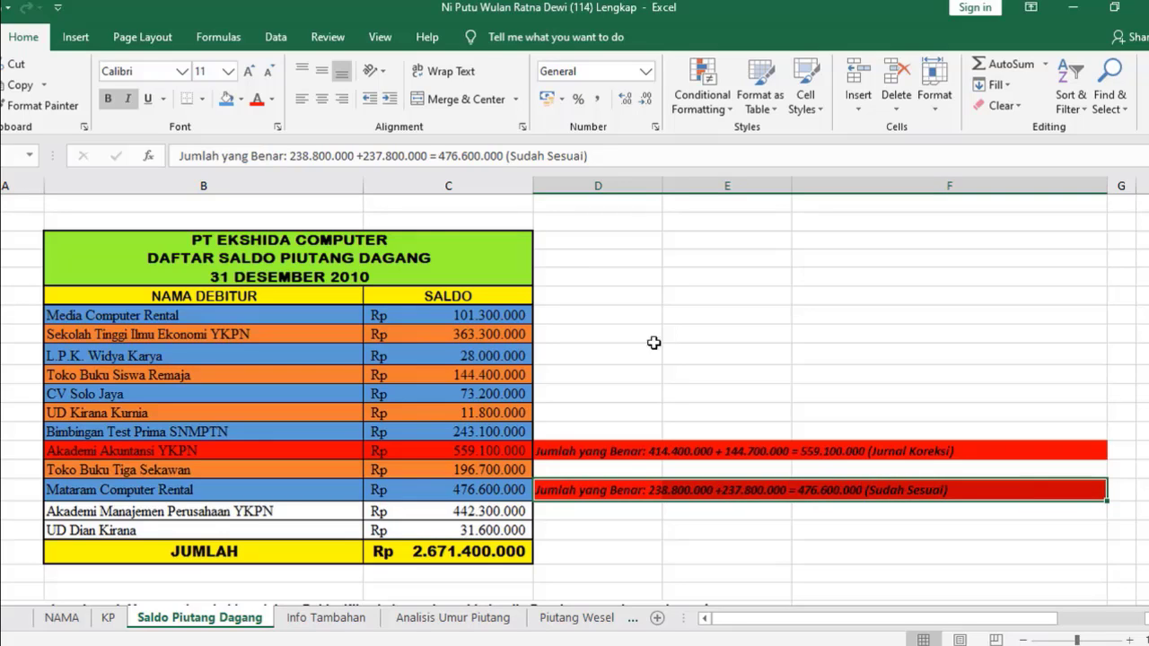
{"action": "left_click", "coordinate": [274, 101]}
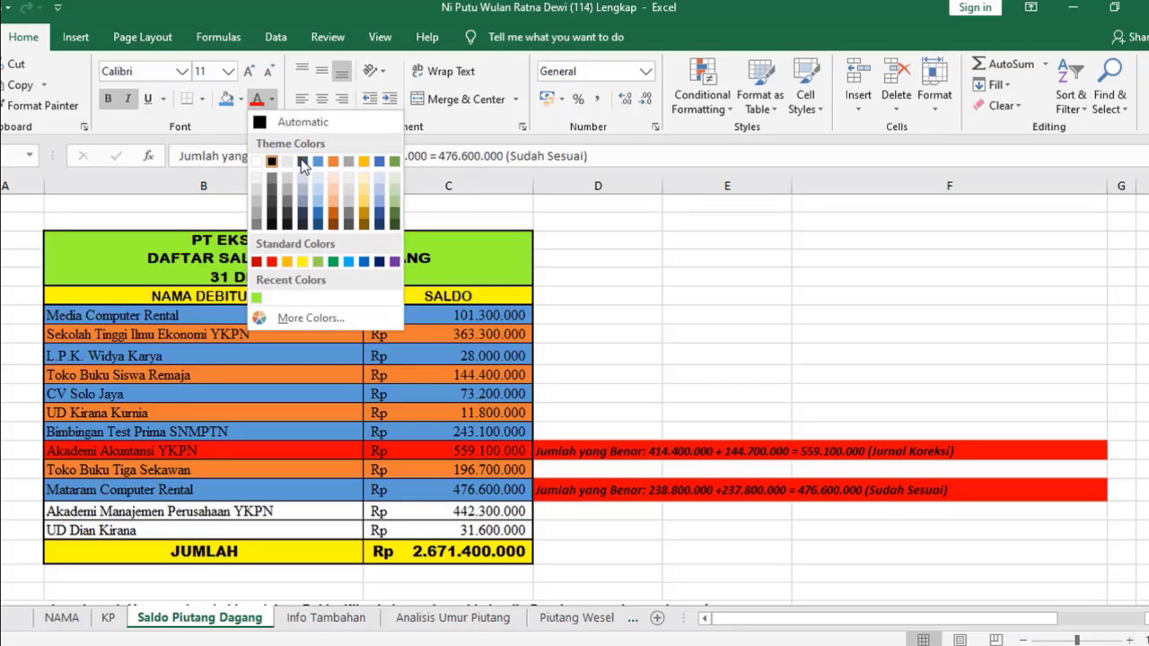
{"action": "left_click", "coordinate": [302, 262]}
{"action": "left_click", "coordinate": [241, 98]}
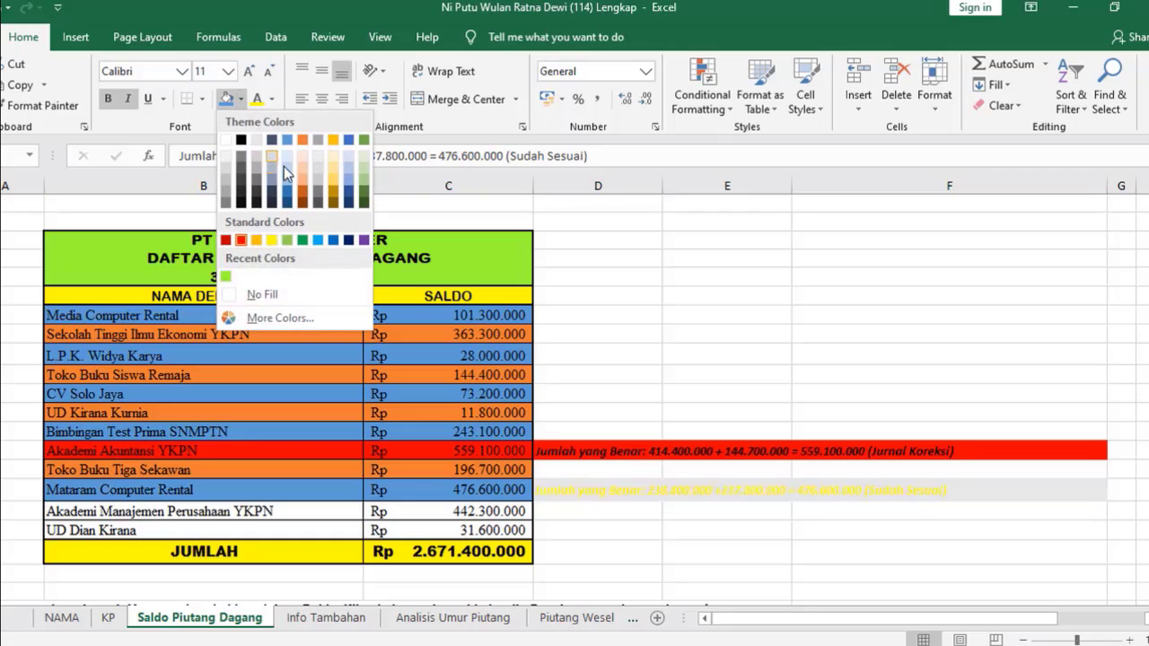
{"action": "left_click", "coordinate": [272, 240]}
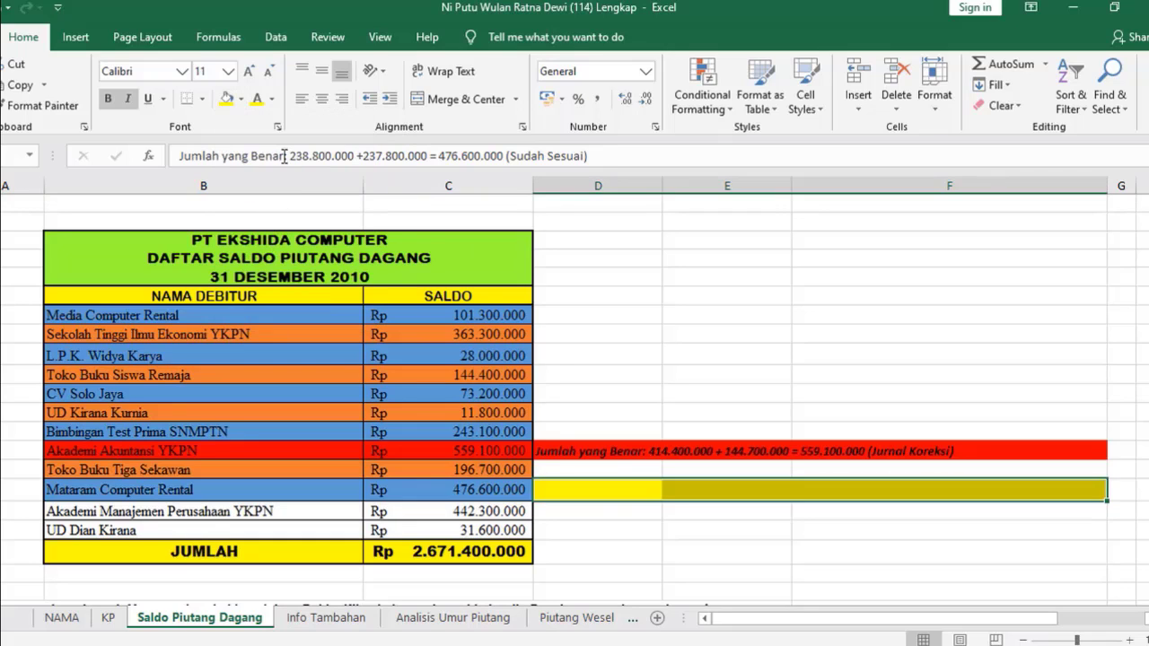
Set the font colour of Mataram Computer Rental's Jumlah yang Benar note to black
{"action": "left_click", "coordinate": [272, 98]}
{"action": "left_click", "coordinate": [273, 163]}
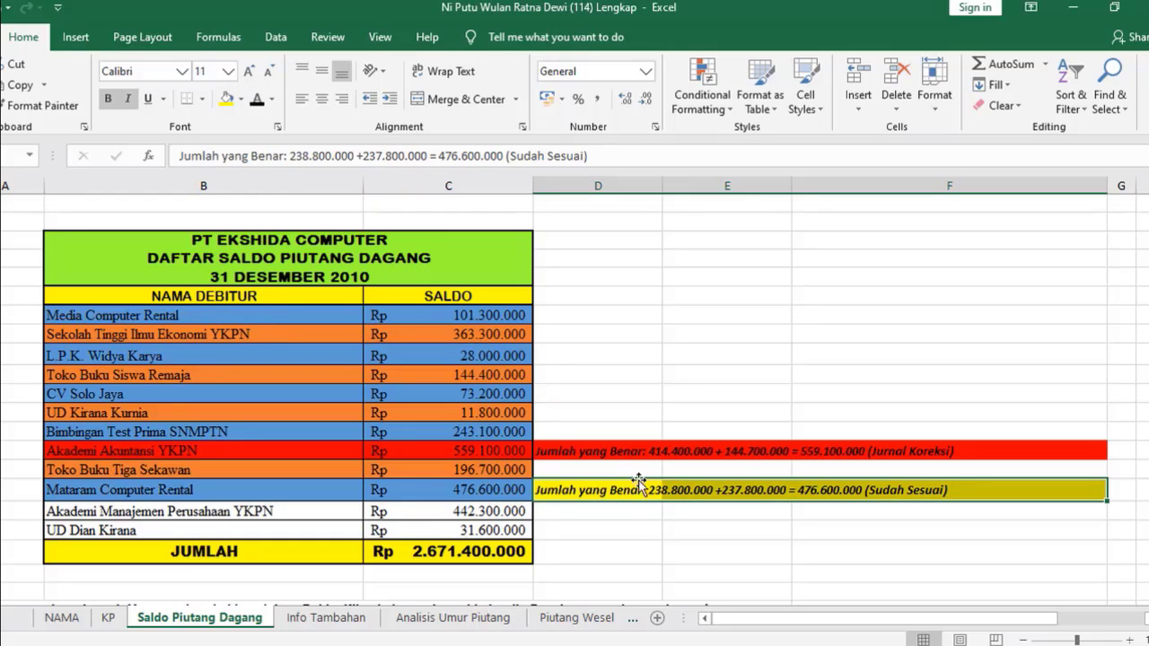
{"action": "left_click", "coordinate": [638, 509]}
On the KP sheet, fill Mataram Computer Rental's rows, columns B to G, and its merged L:N total with the same blue as the other matched debtors
{"action": "left_click", "coordinate": [109, 618]}
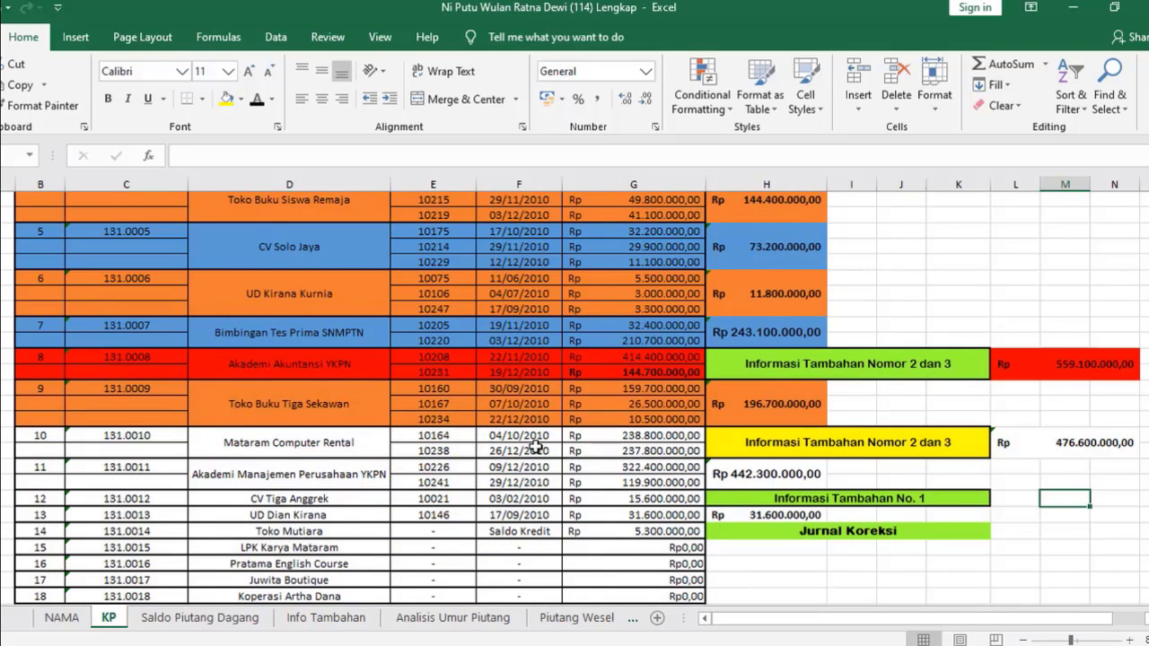
{"action": "left_click_drag", "start_coordinate": [56, 436], "coordinate": [627, 445]}
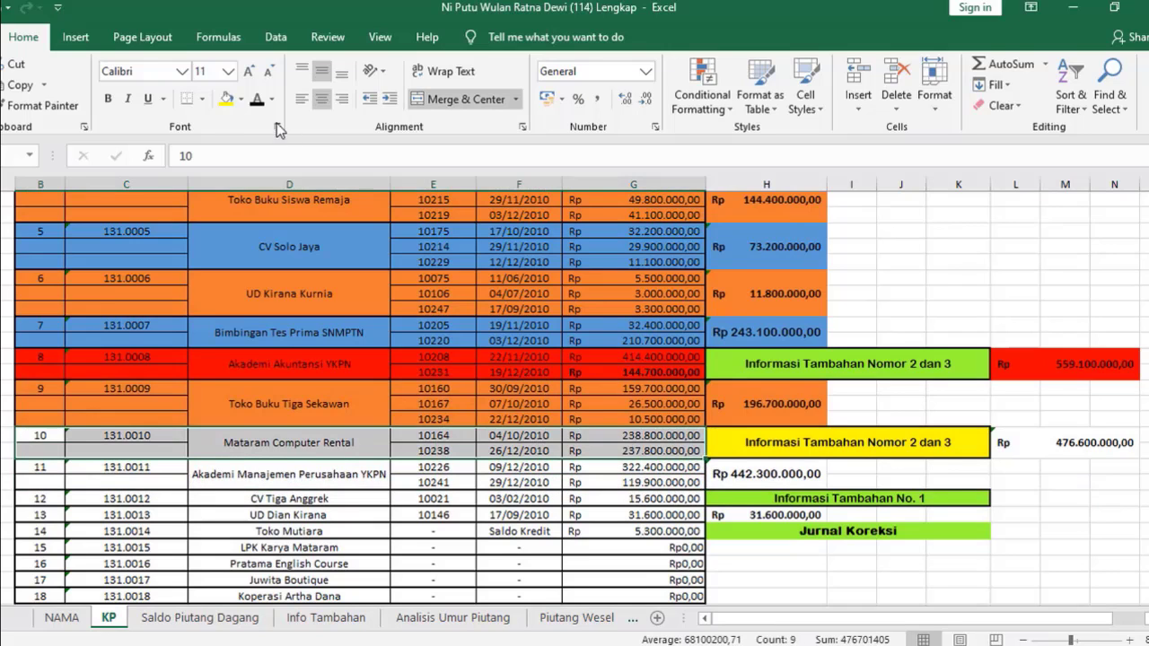
{"action": "left_click", "coordinate": [240, 99]}
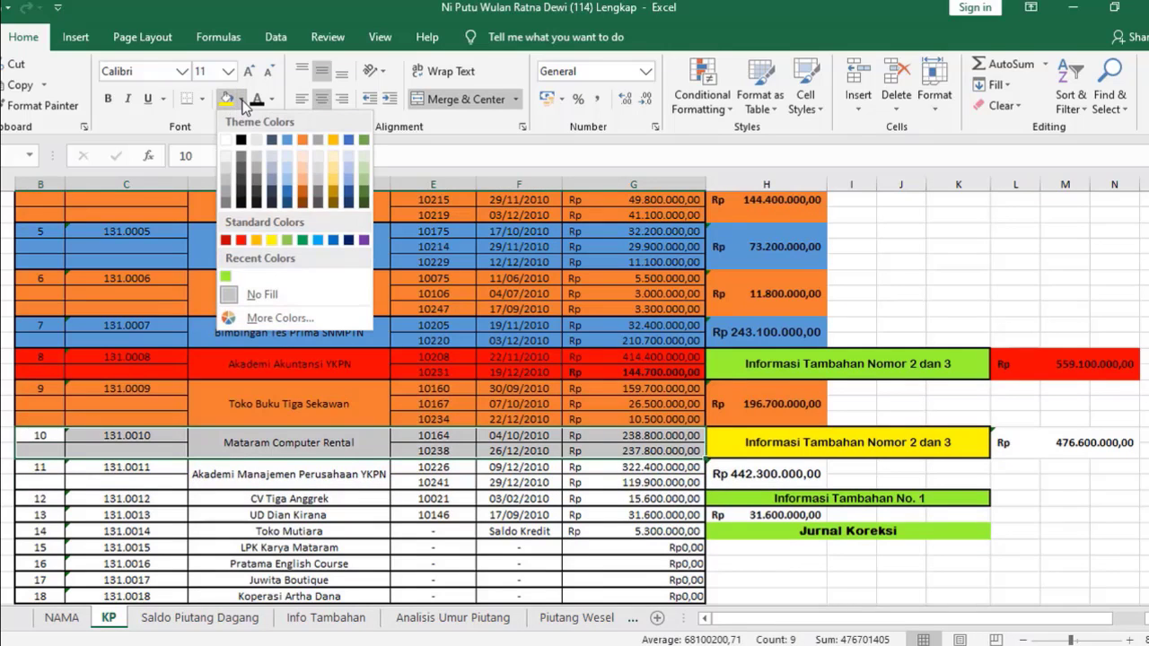
{"action": "left_click", "coordinate": [287, 140]}
{"action": "left_click", "coordinate": [1033, 441]}
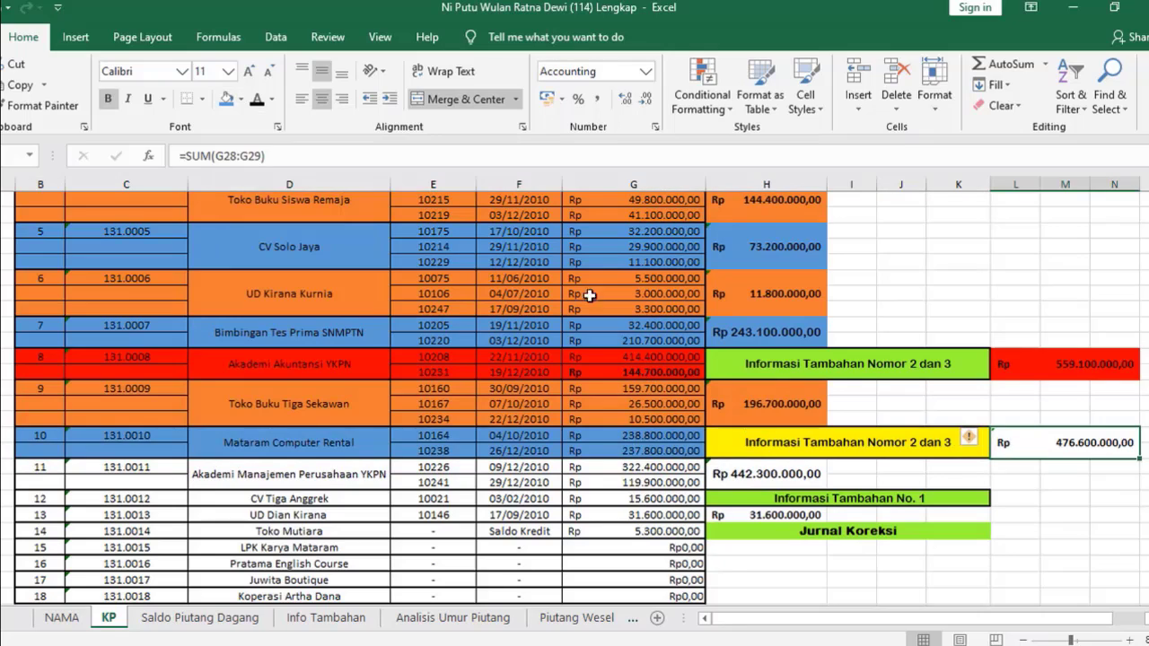
{"action": "left_click", "coordinate": [227, 99]}
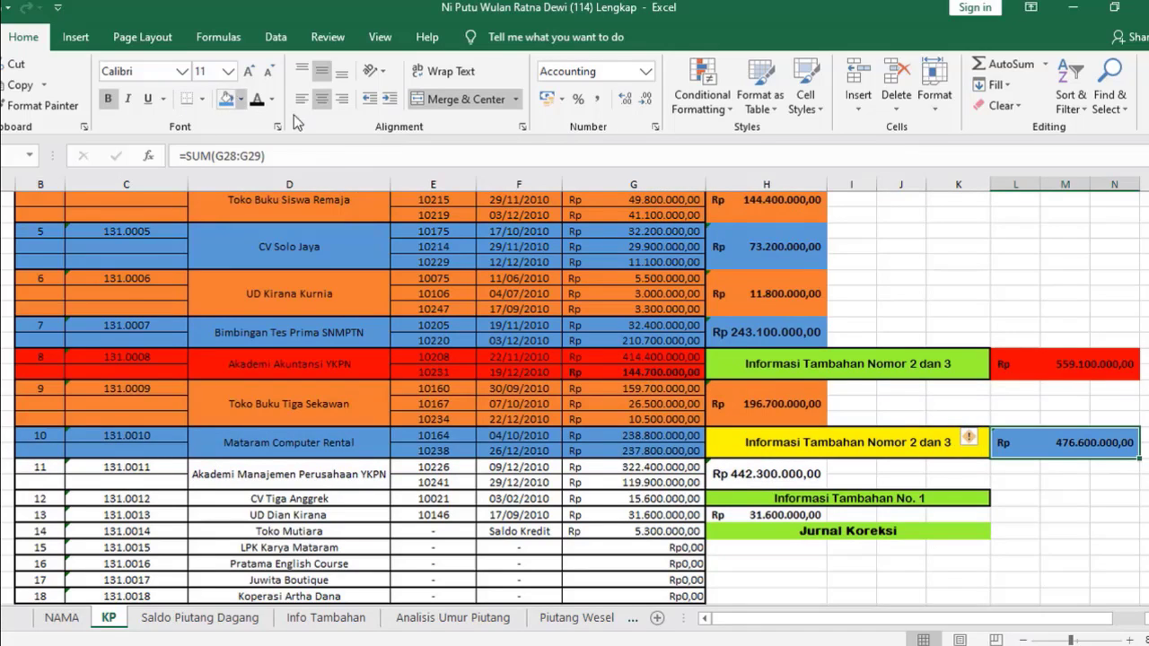
{"action": "left_click", "coordinate": [1022, 548]}
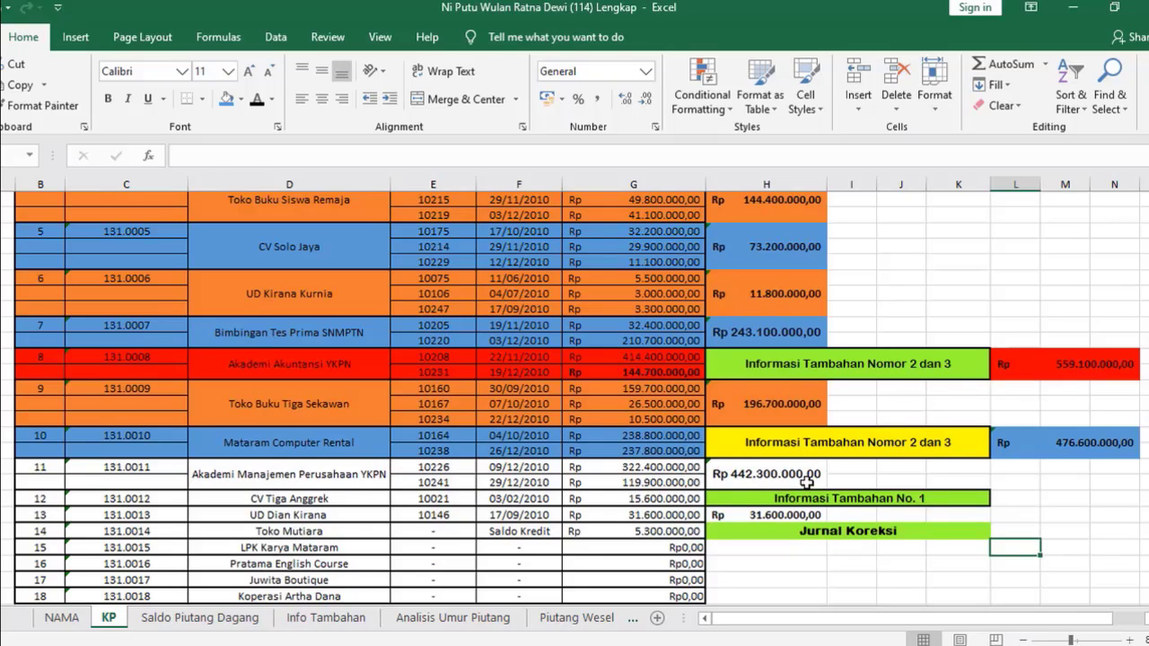
Fill Akademi Manajemen Perusahaan YKPN's invoice rows and total, columns B to H, with orange on the KP sheet
{"action": "left_click_drag", "start_coordinate": [769, 474], "coordinate": [49, 464]}
{"action": "left_click", "coordinate": [240, 103]}
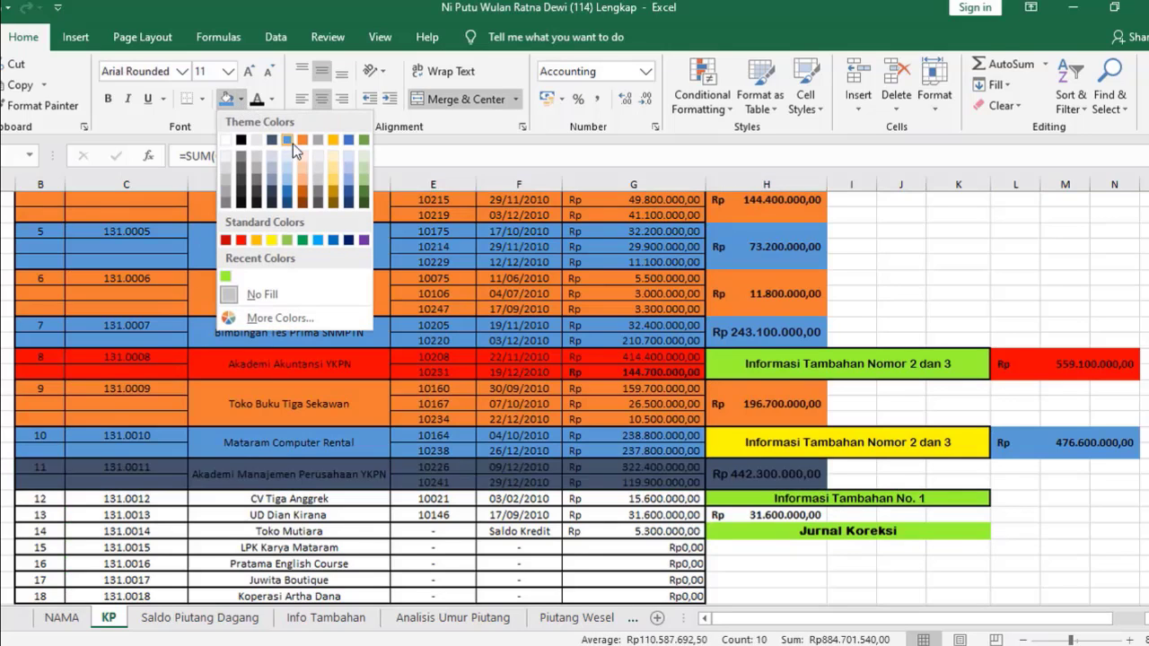
{"action": "left_click", "coordinate": [301, 142]}
{"action": "left_click", "coordinate": [770, 585]}
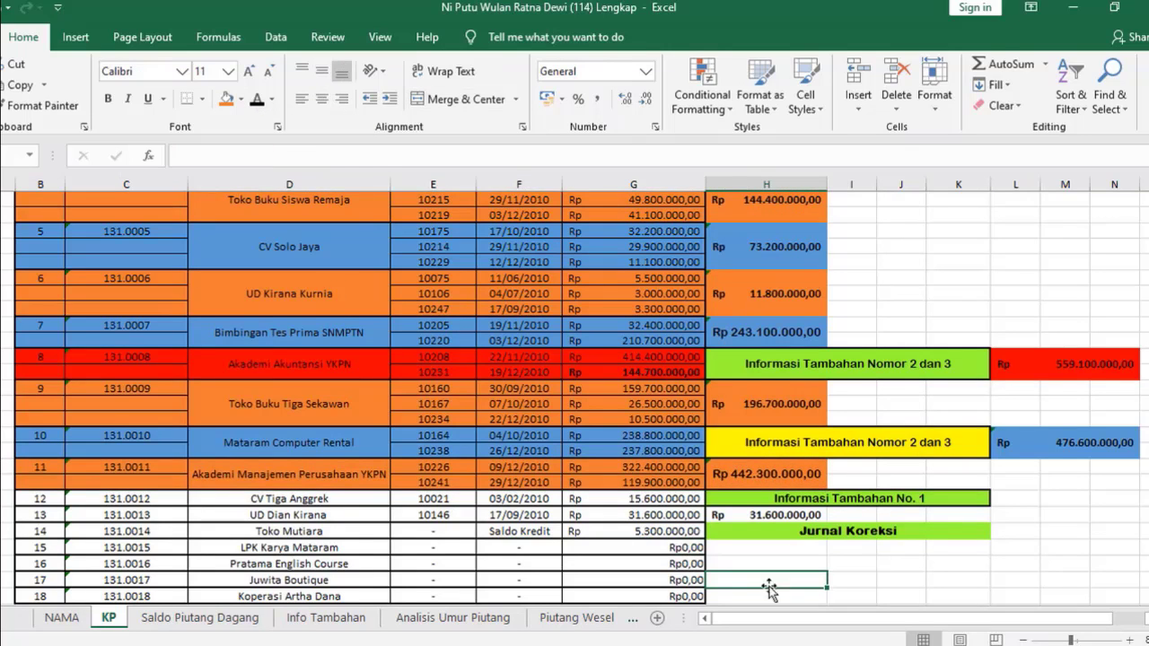
On the Saldo Piutang Dagang sheet, fill the Akademi Manajemen Perusahaan YKPN name and balance cells with the same orange
{"action": "left_click", "coordinate": [157, 619]}
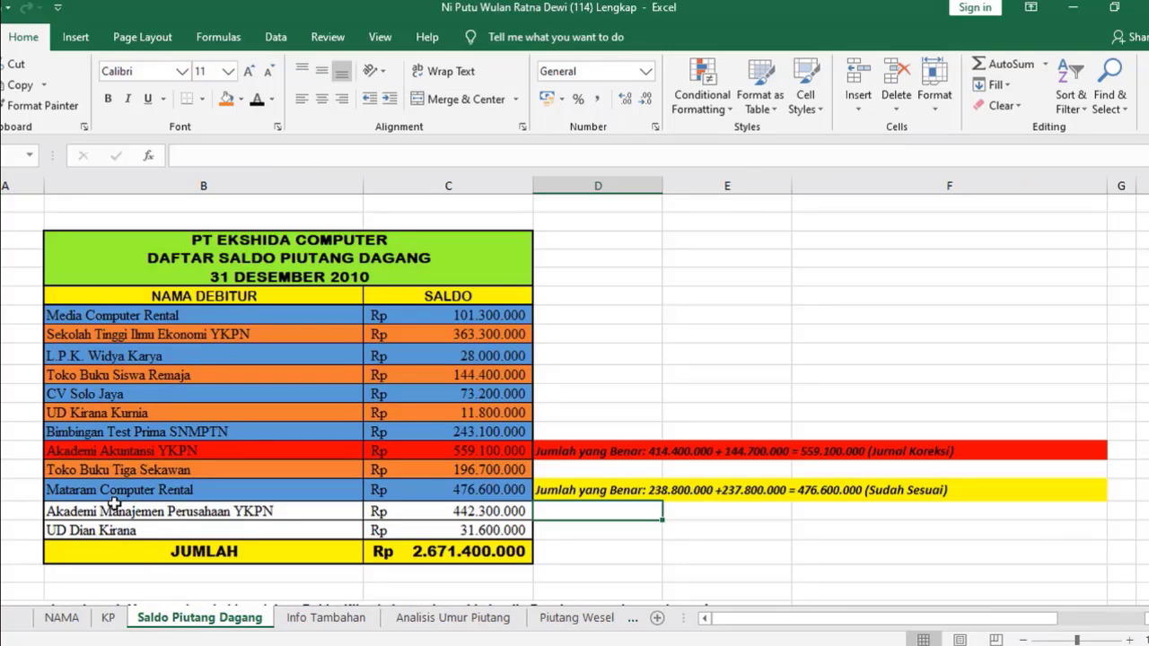
{"action": "left_click", "coordinate": [121, 511]}
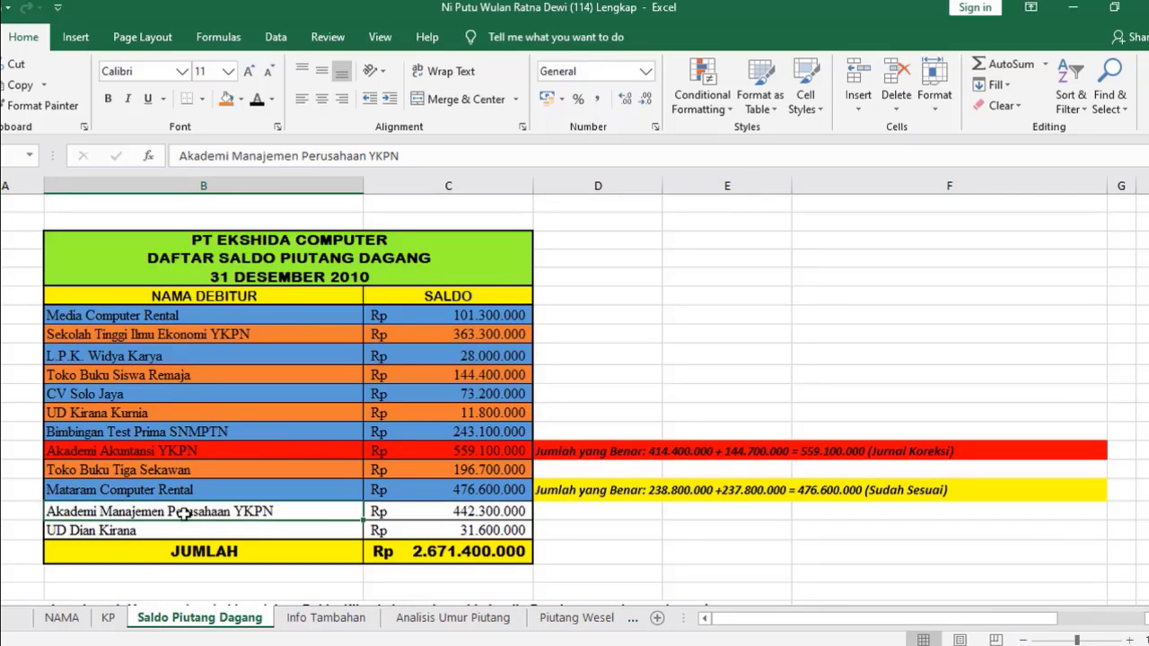
{"action": "left_click", "coordinate": [395, 510], "text": "shift"}
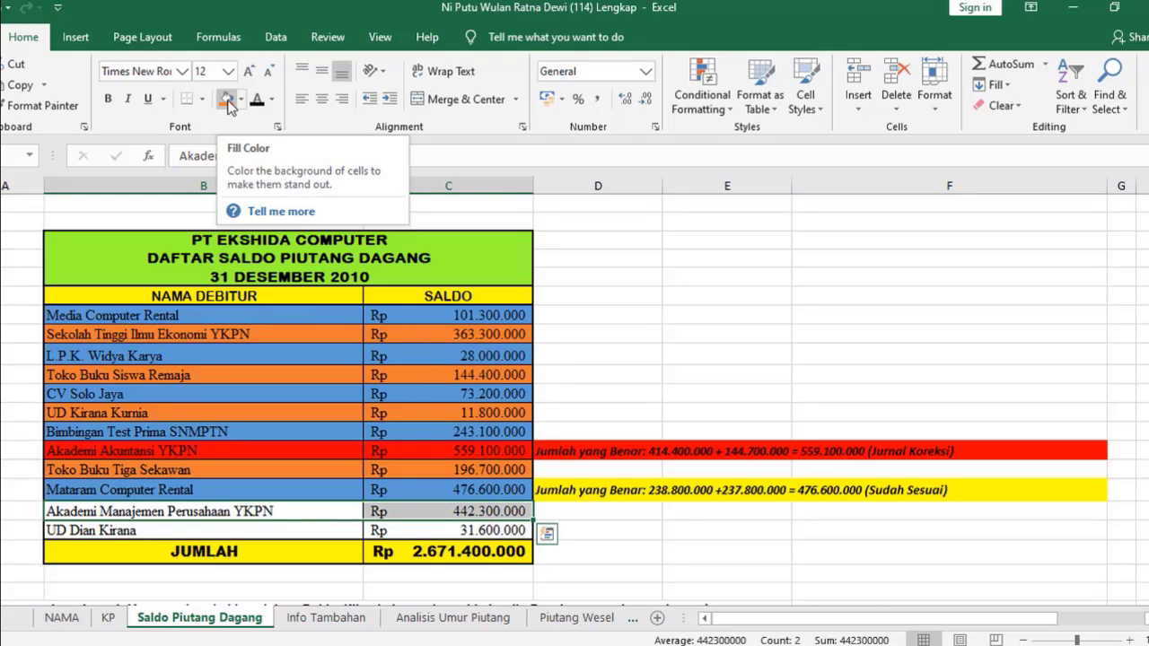
{"action": "left_click", "coordinate": [587, 572]}
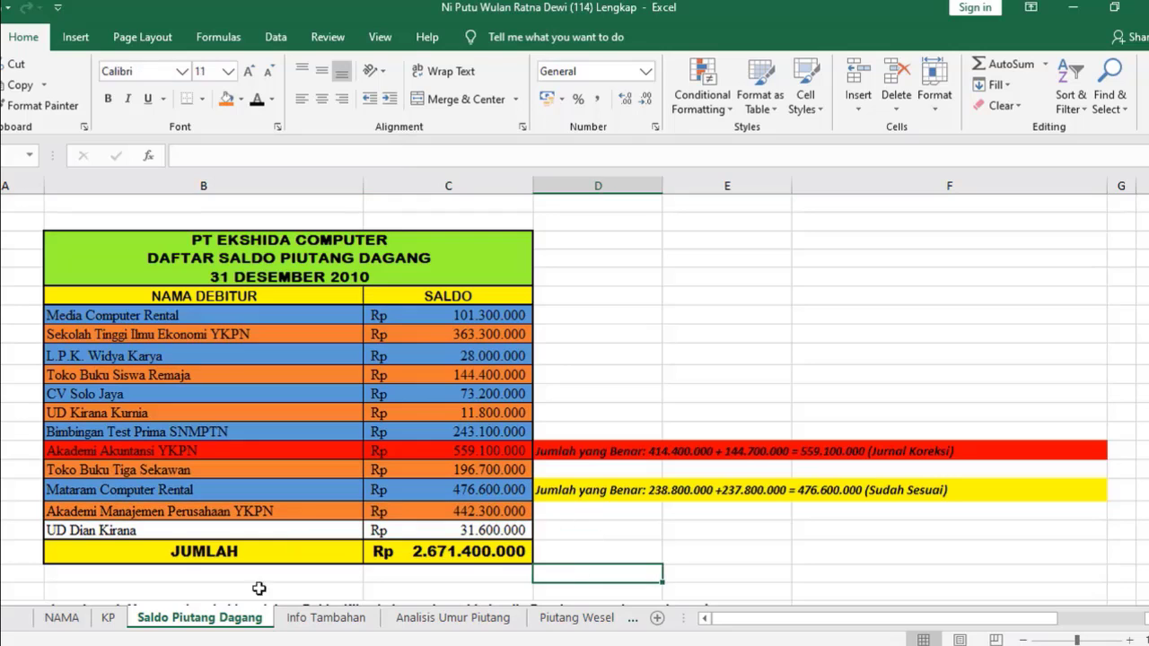
Read note 1 about CV Tiga Anggrek on the Info Tambahan sheet and fill that debtor's KP row, columns B to G, with red
{"action": "left_click", "coordinate": [109, 619]}
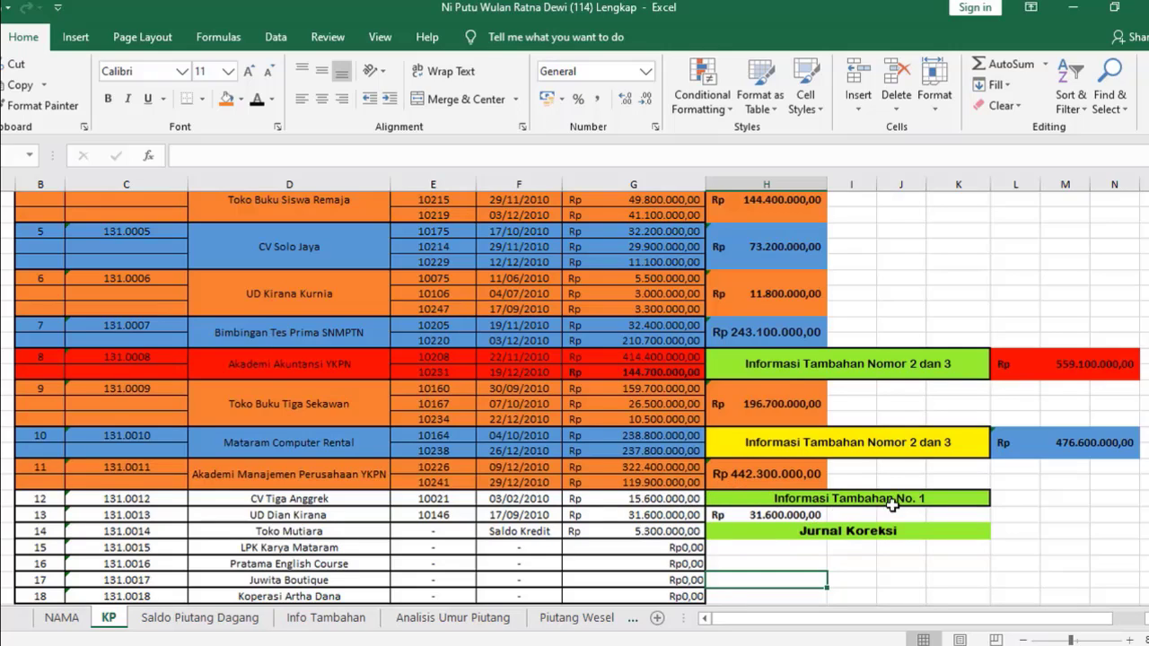
{"action": "left_click", "coordinate": [349, 627]}
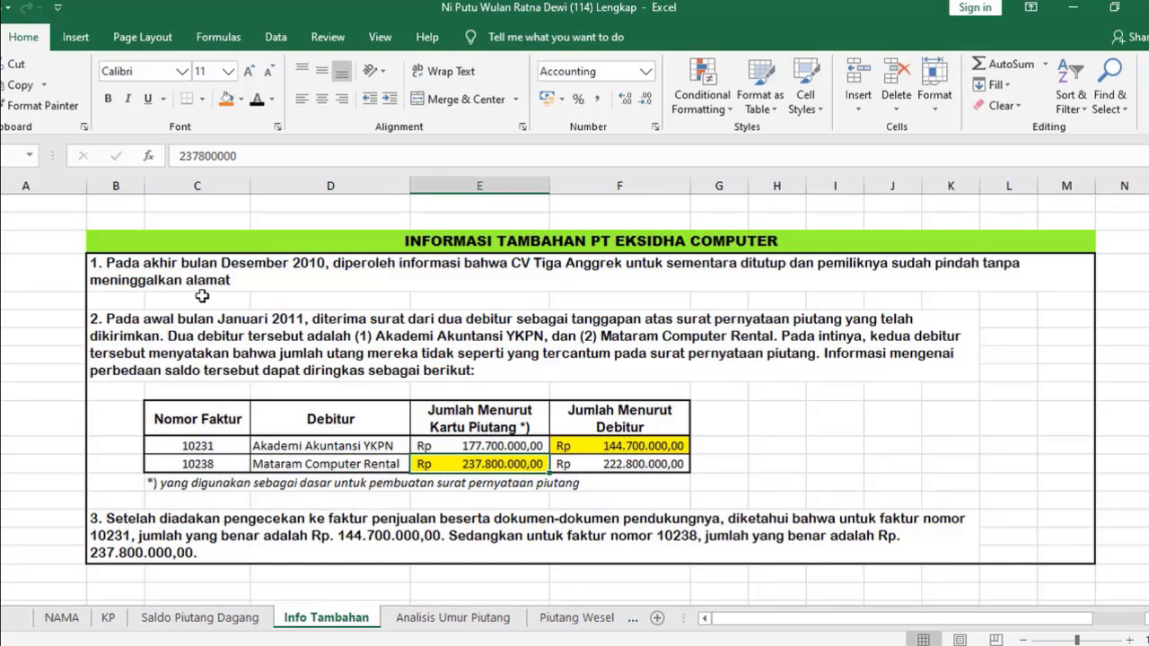
{"action": "left_click", "coordinate": [238, 280]}
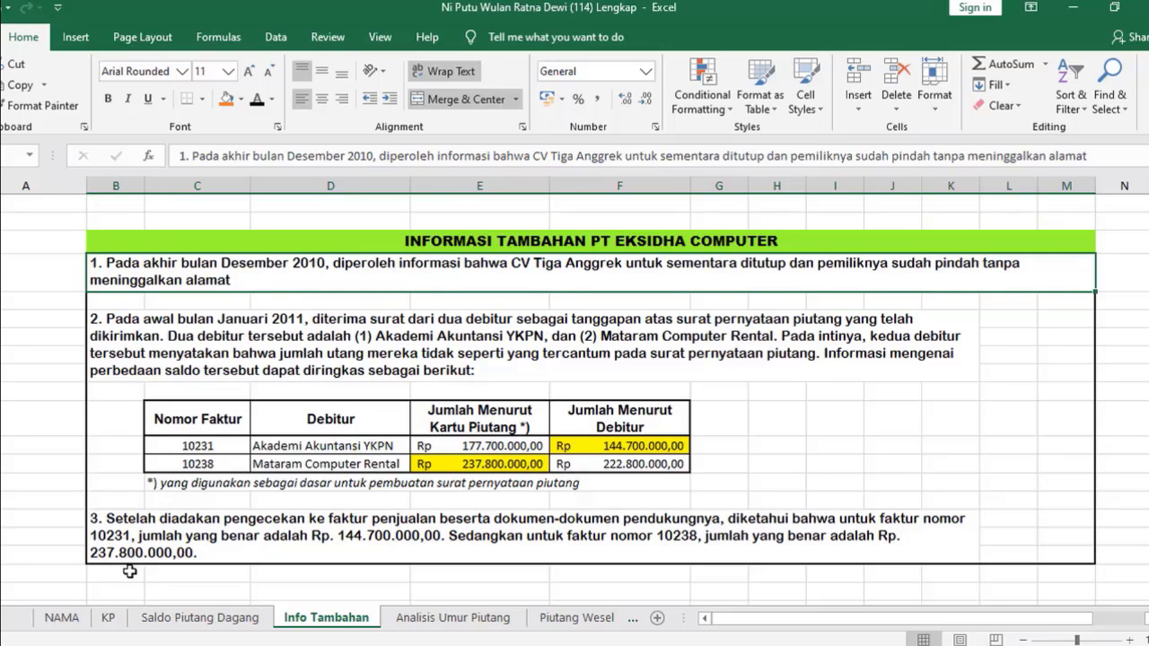
{"action": "left_click", "coordinate": [109, 618]}
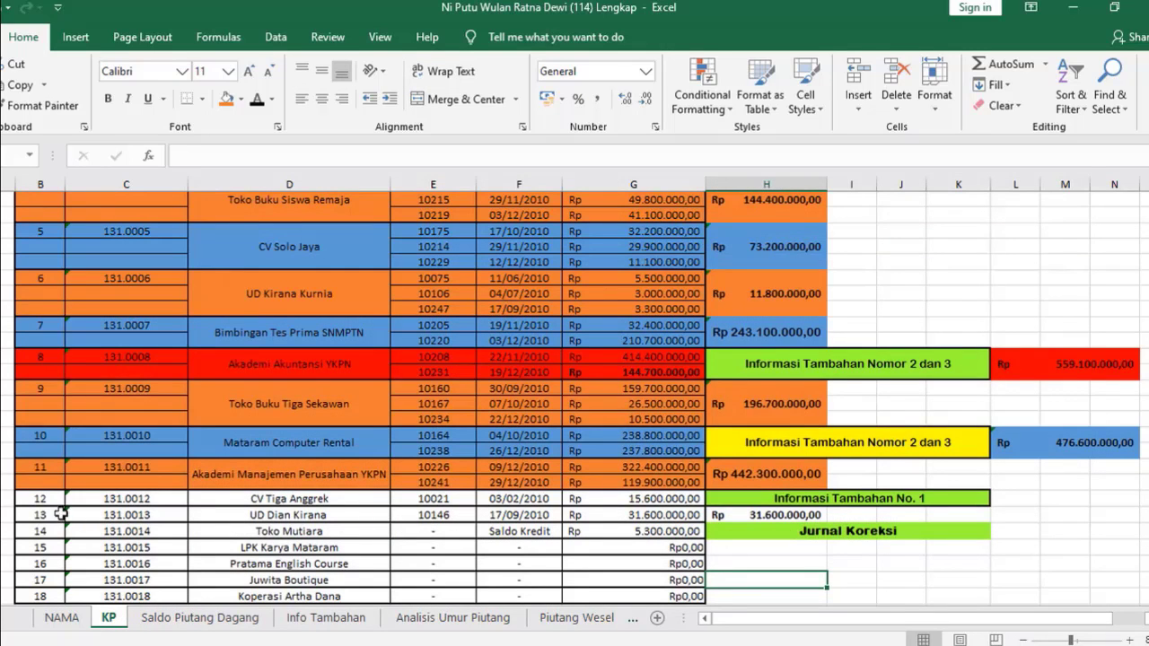
{"action": "left_click_drag", "start_coordinate": [43, 499], "coordinate": [596, 500]}
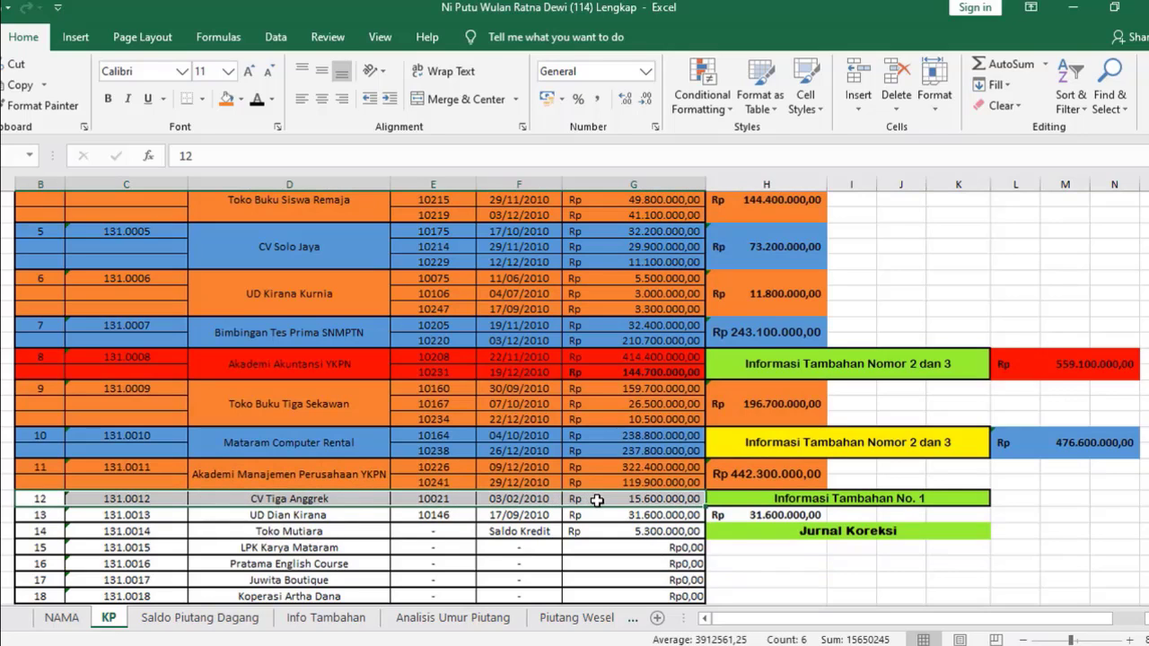
{"action": "left_click", "coordinate": [240, 101]}
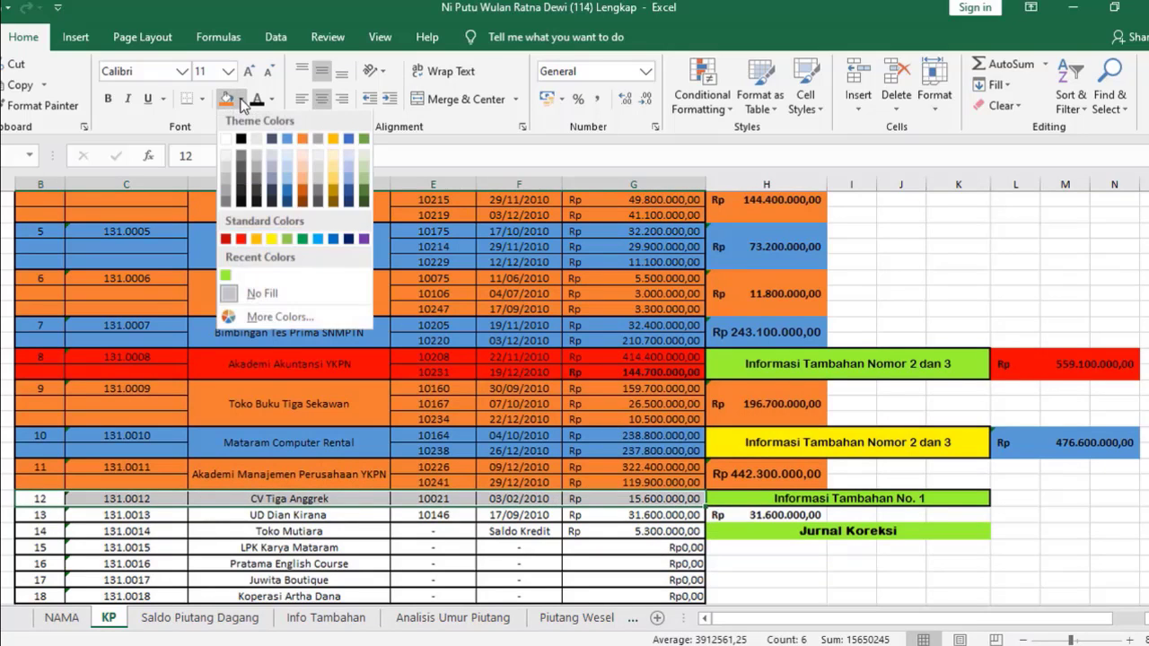
{"action": "left_click", "coordinate": [240, 241]}
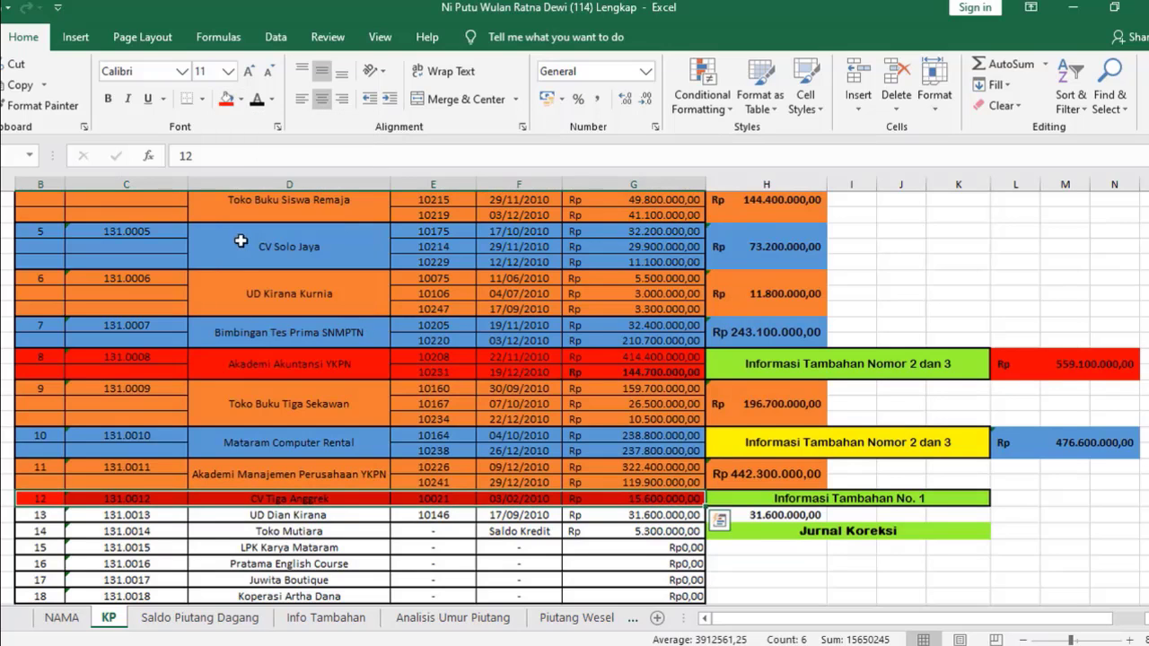
{"action": "left_click", "coordinate": [738, 574]}
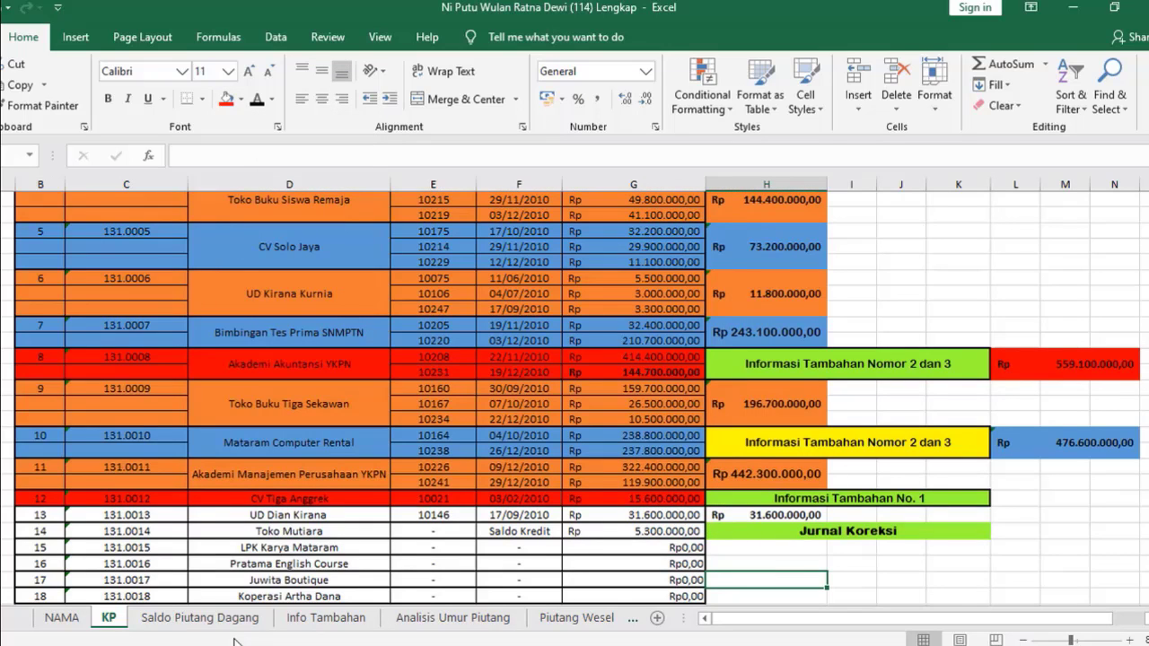
Check UD Dian Kirana's balance on the Saldo Piutang Dagang sheet and fill its KP row and total, columns B to H, with blue
{"action": "left_click", "coordinate": [221, 619]}
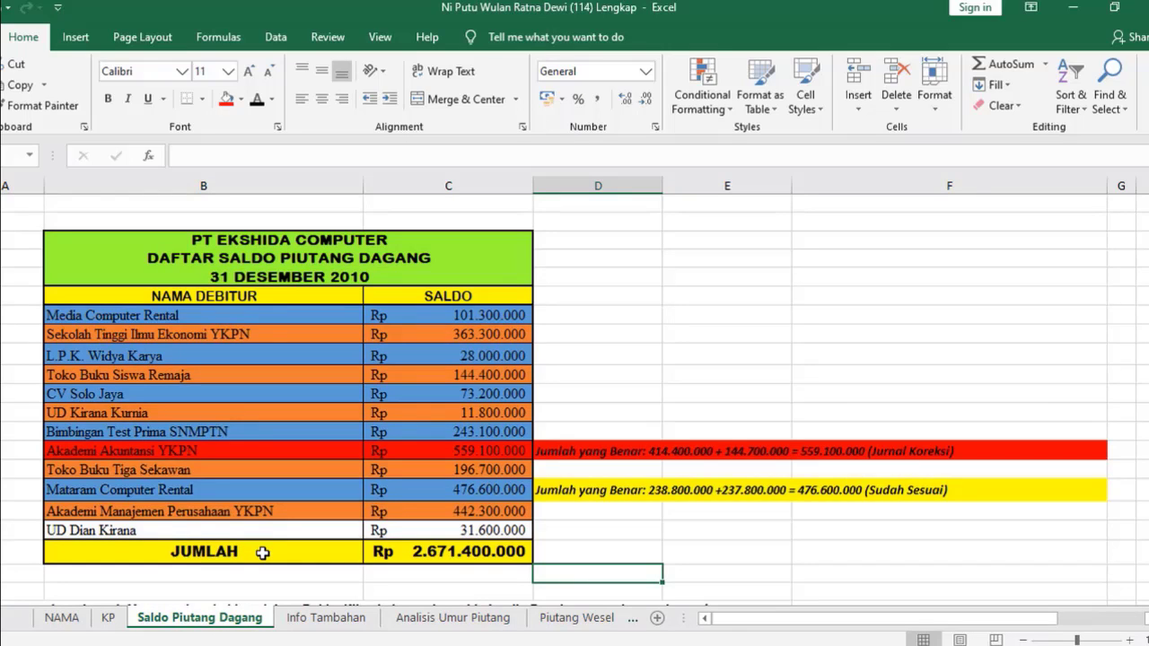
{"action": "left_click", "coordinate": [109, 619]}
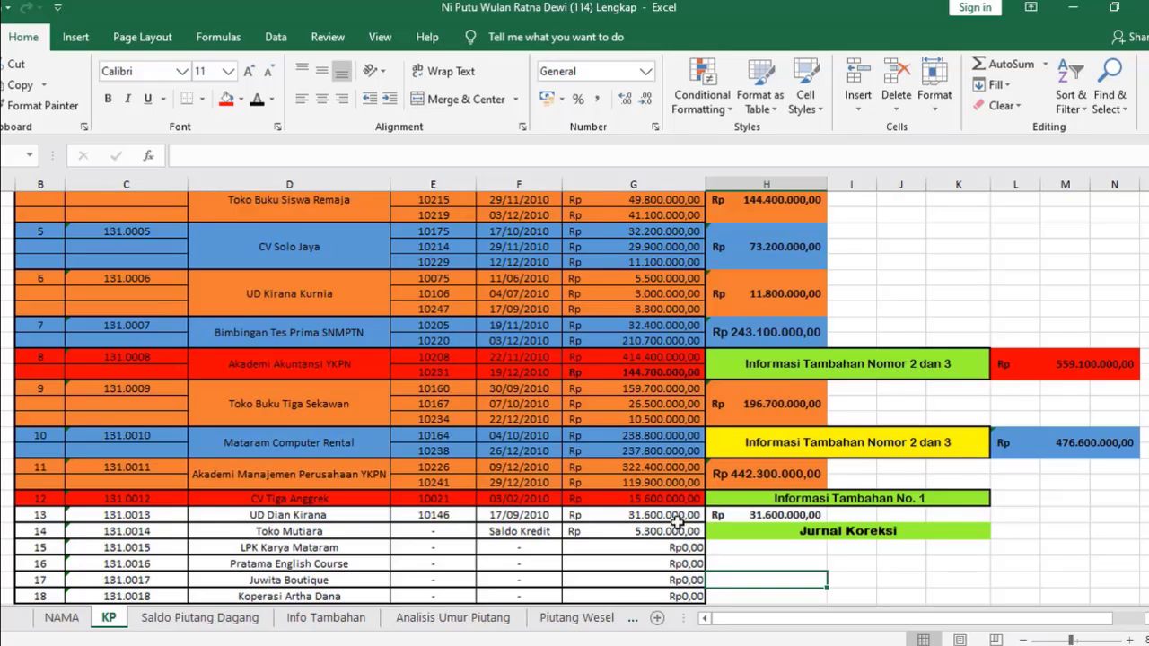
{"action": "left_click_drag", "start_coordinate": [671, 516], "coordinate": [35, 509]}
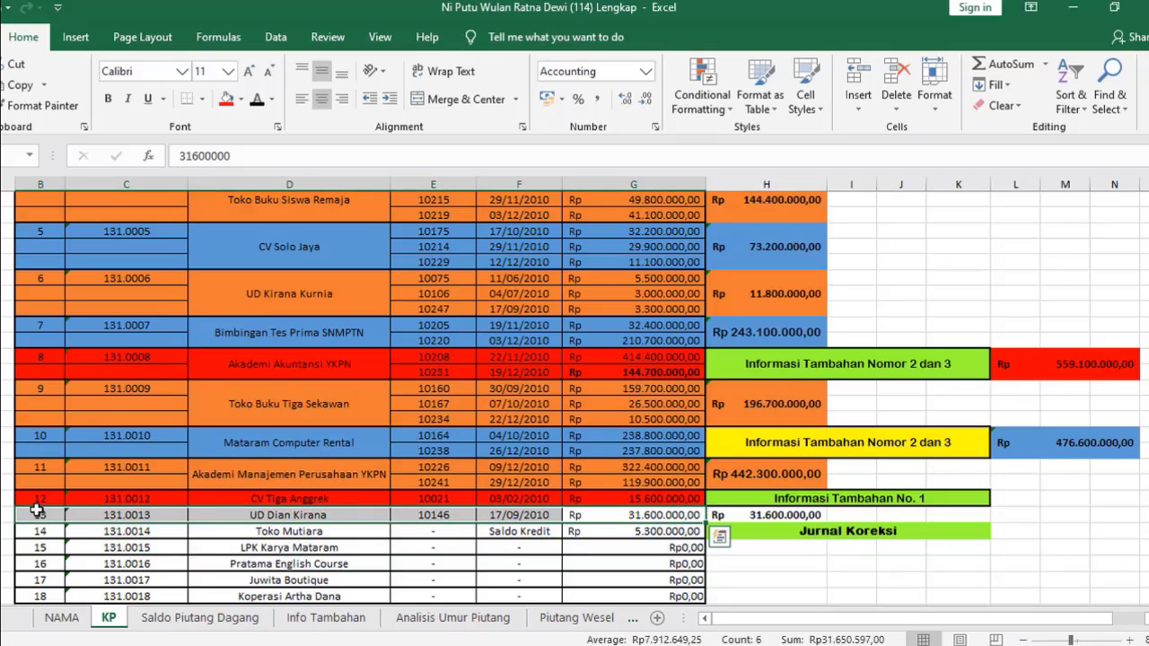
{"action": "left_click", "coordinate": [243, 99]}
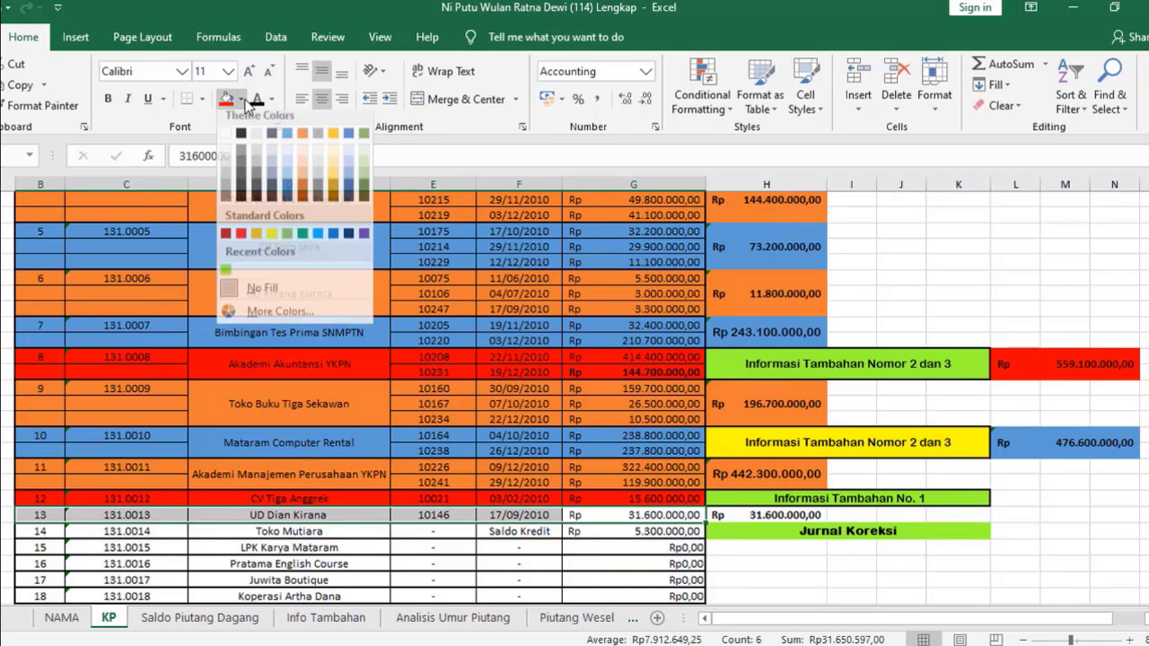
{"action": "left_click", "coordinate": [289, 140]}
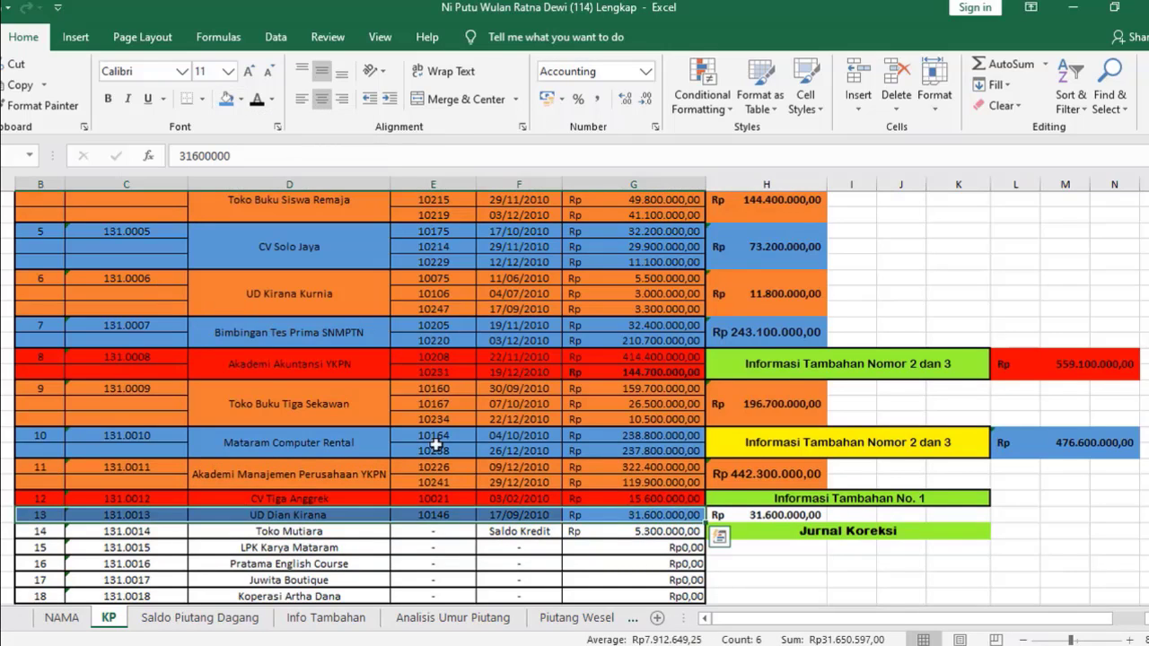
{"action": "left_click", "coordinate": [721, 510]}
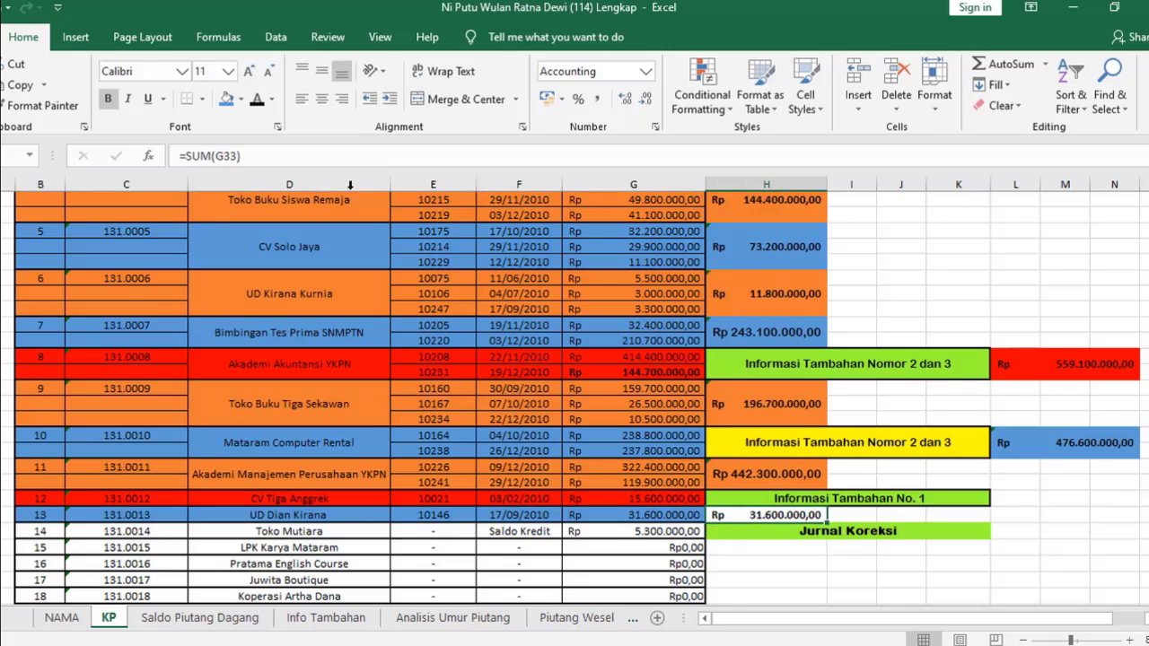
{"action": "left_click", "coordinate": [227, 98]}
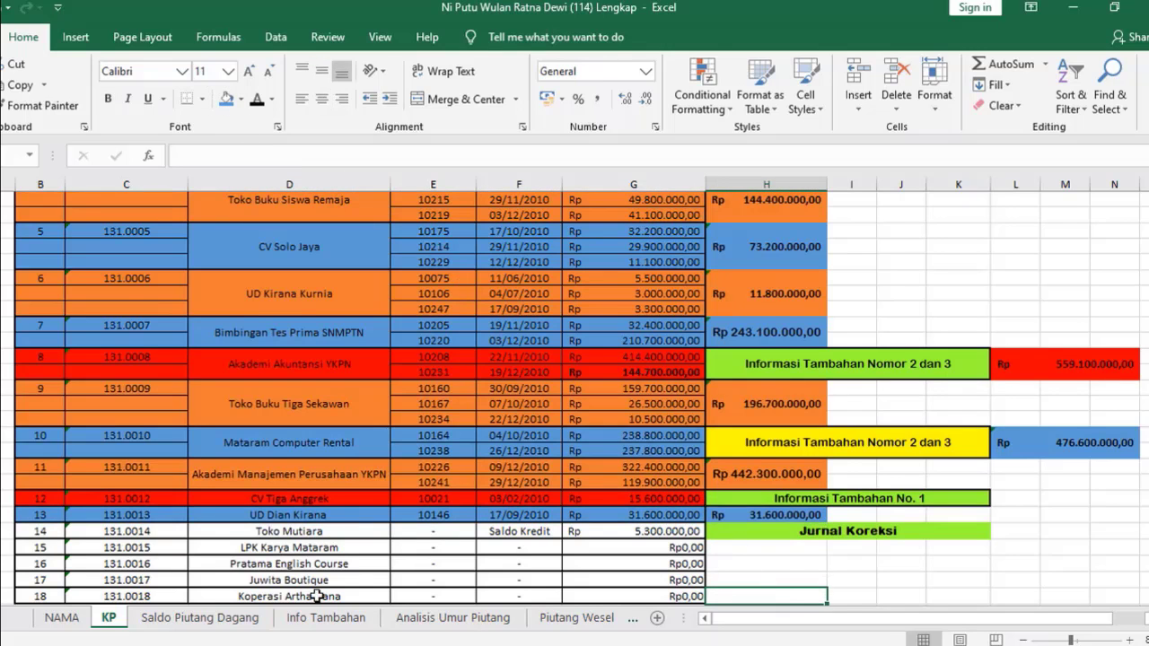
On the Saldo Piutang Dagang sheet, fill the UD Dian Kirana name and balance cells with the same blue
{"action": "left_click", "coordinate": [182, 619]}
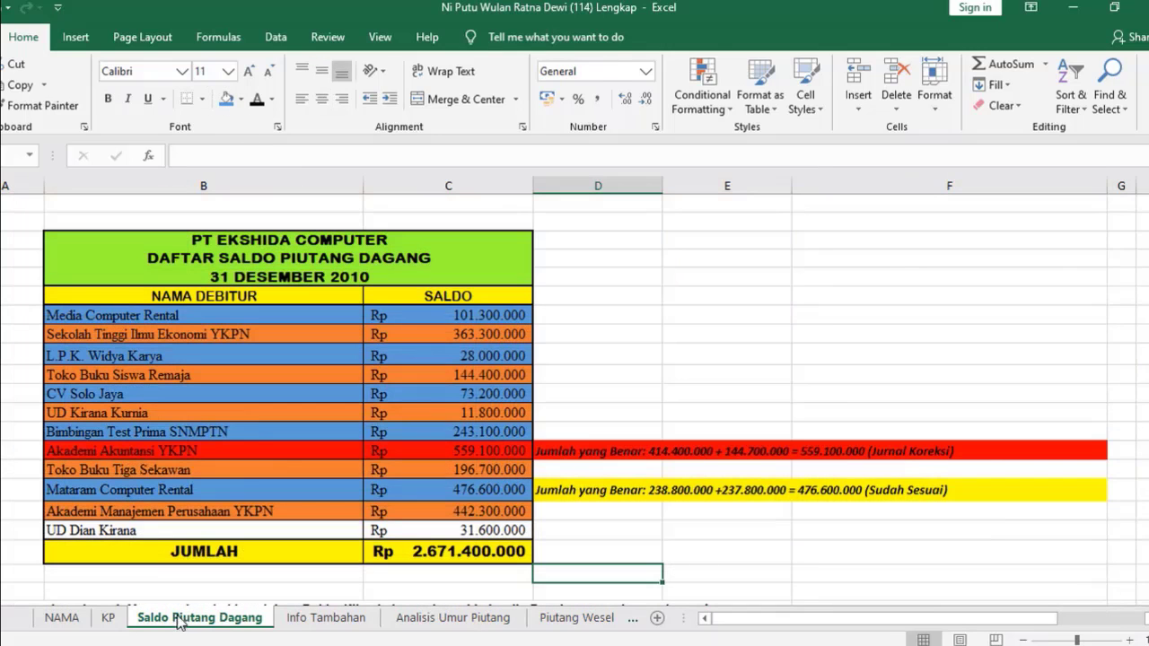
{"action": "left_click", "coordinate": [136, 532]}
{"action": "left_click_drag", "start_coordinate": [269, 536], "coordinate": [414, 531]}
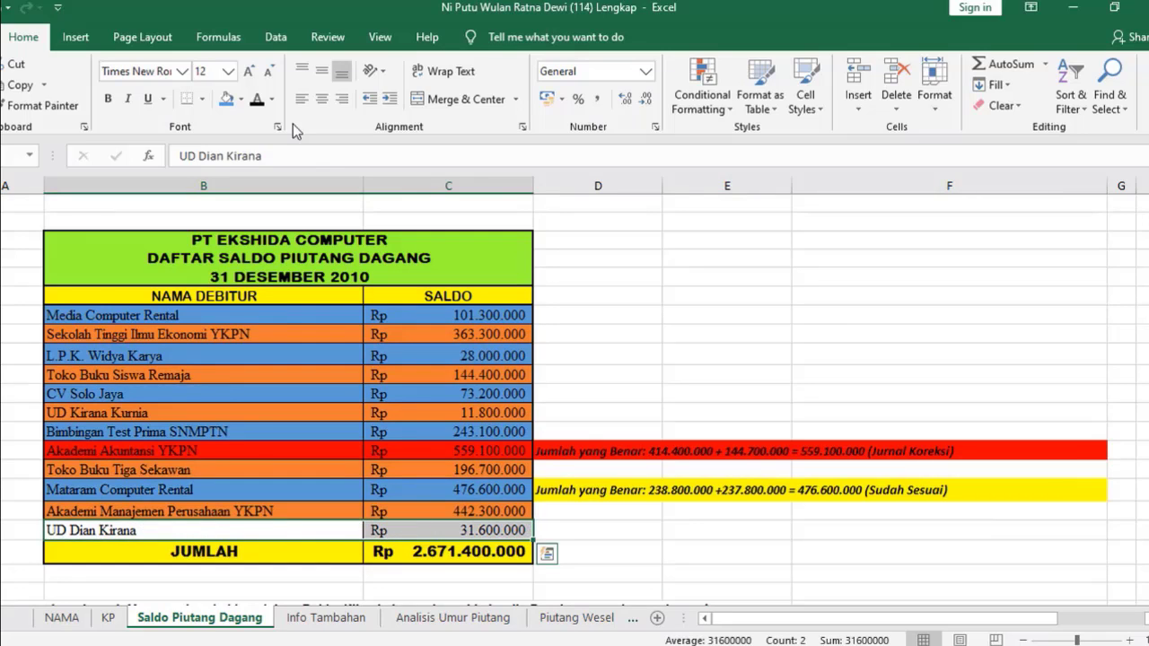
{"action": "left_click", "coordinate": [226, 100]}
{"action": "left_click_drag", "start_coordinate": [579, 452], "coordinate": [623, 533]}
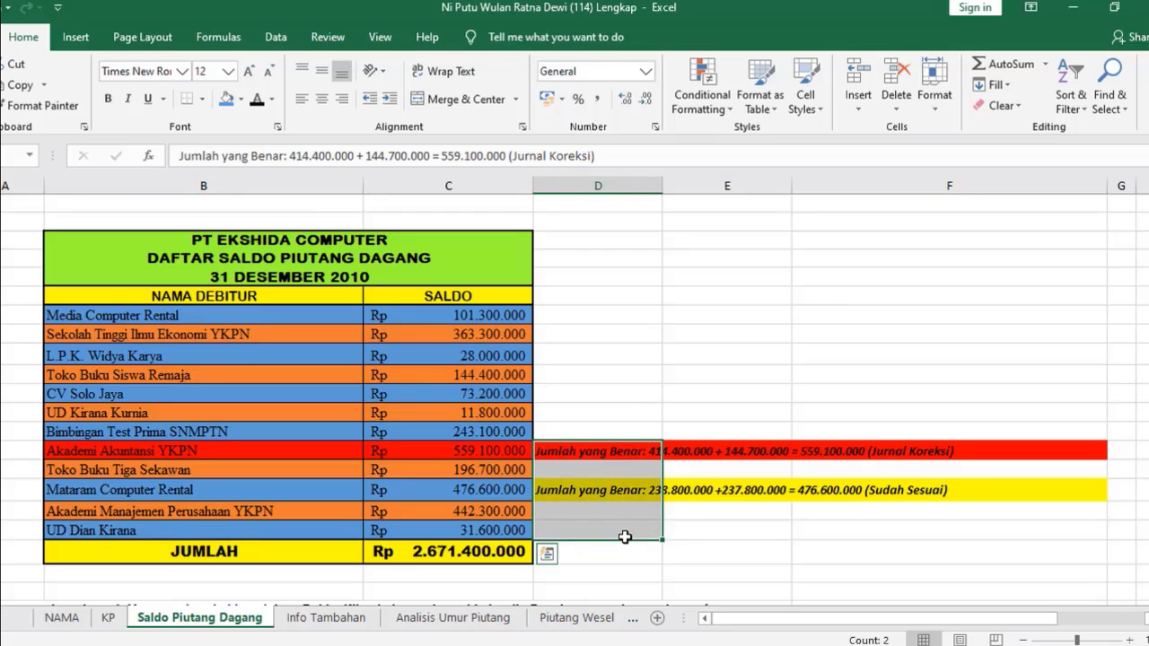
{"action": "left_click", "coordinate": [619, 548]}
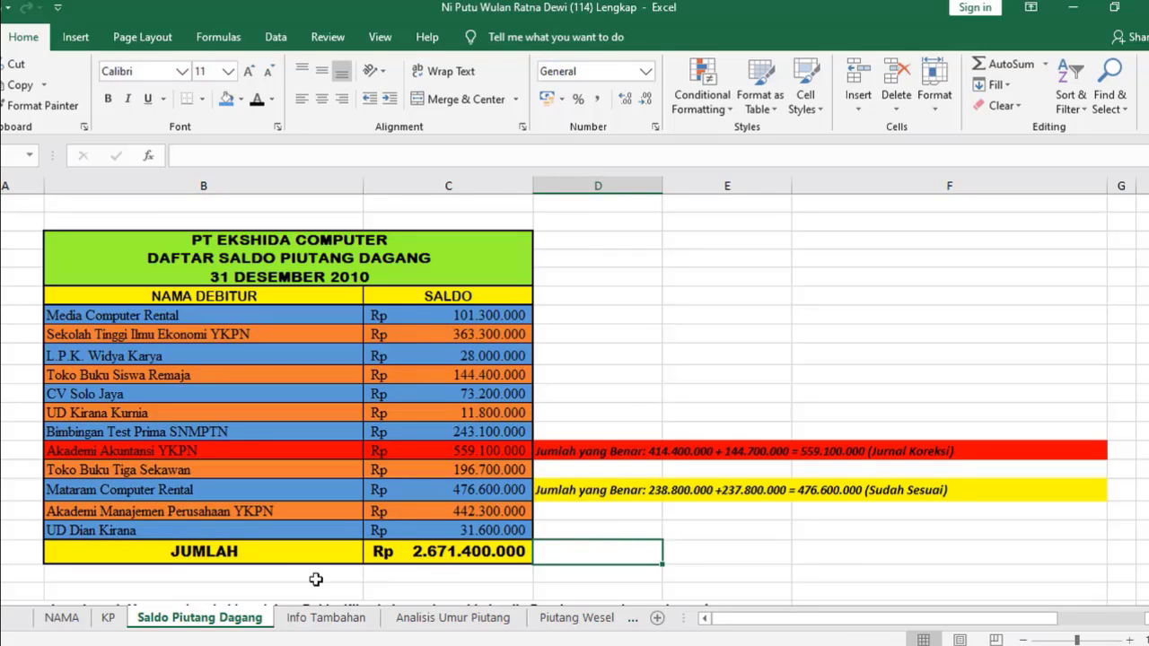
On the KP sheet, fill the Toko Mutiara credit-balance row, columns B to G, with red
{"action": "left_click", "coordinate": [112, 619]}
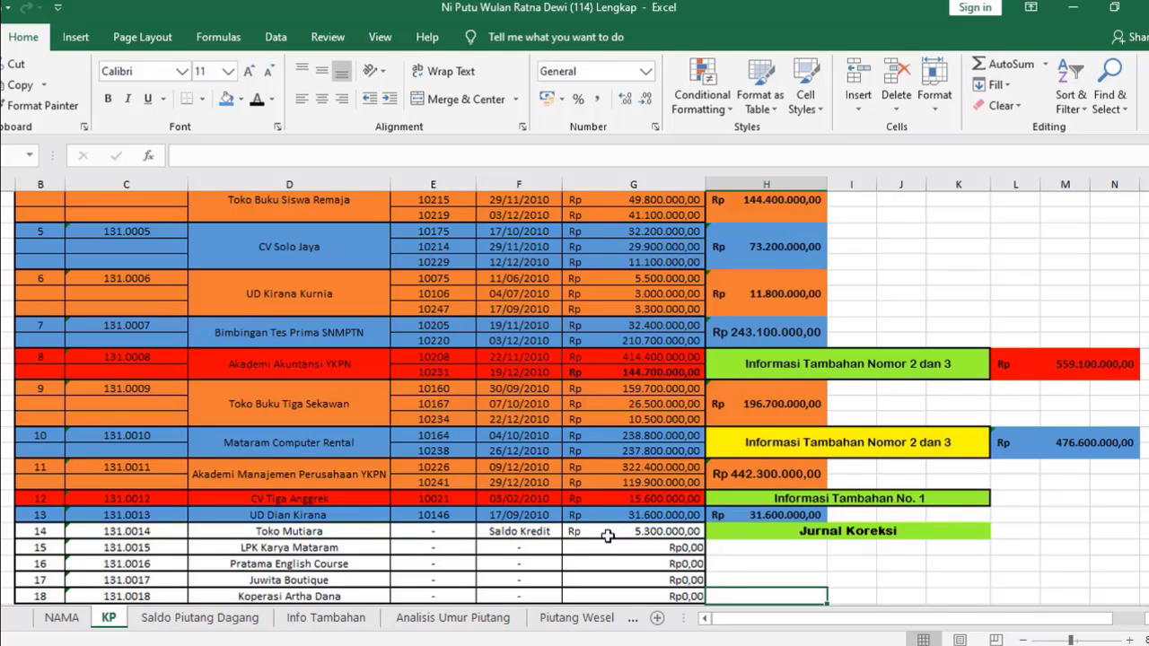
{"action": "left_click_drag", "start_coordinate": [644, 533], "coordinate": [43, 530]}
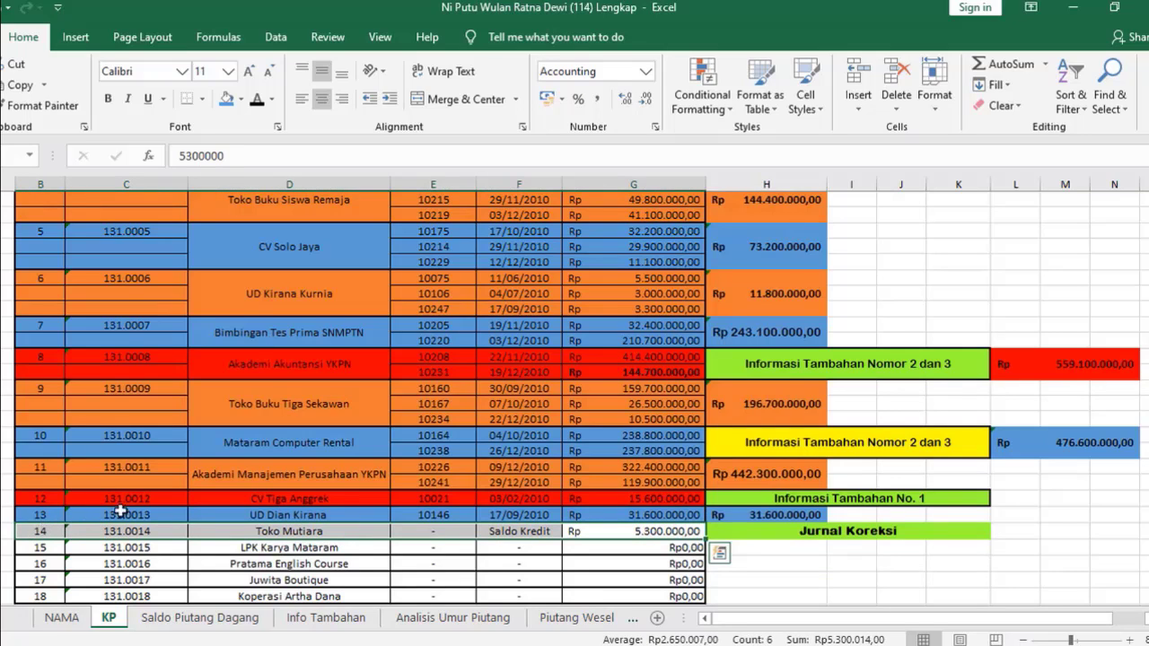
{"action": "left_click", "coordinate": [240, 99]}
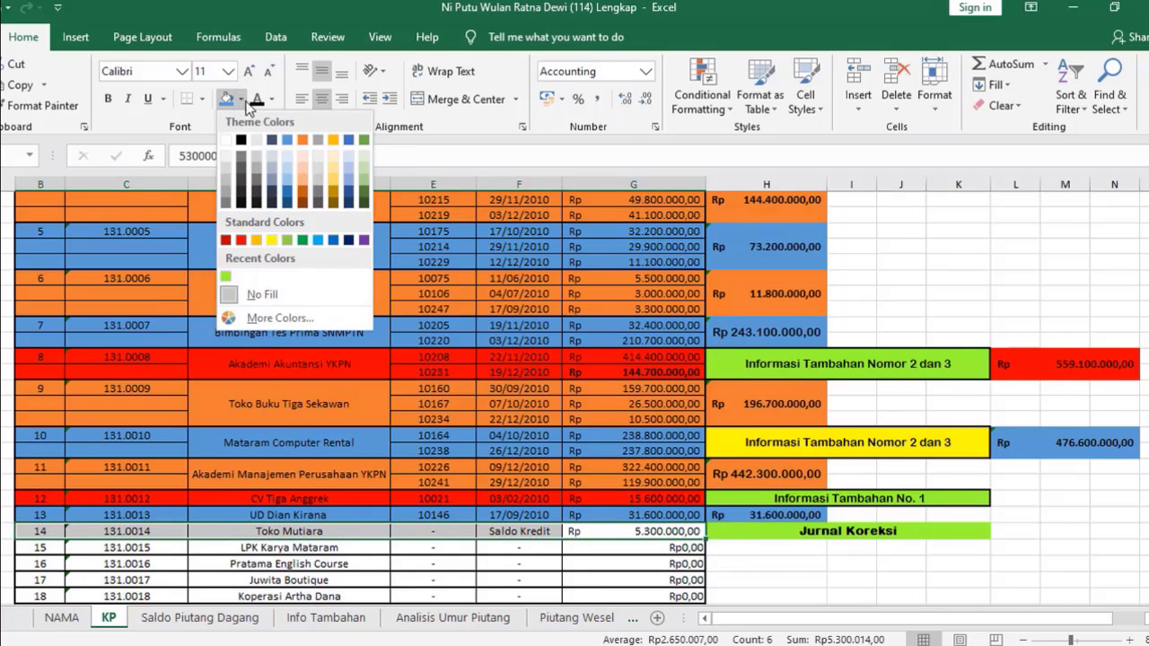
{"action": "left_click", "coordinate": [240, 240]}
Compare the KP debtors, including Toko Mutiara and the zero-balance accounts, with the Saldo Piutang Dagang list and inspect its JUMLAH formula
{"action": "left_click", "coordinate": [233, 618]}
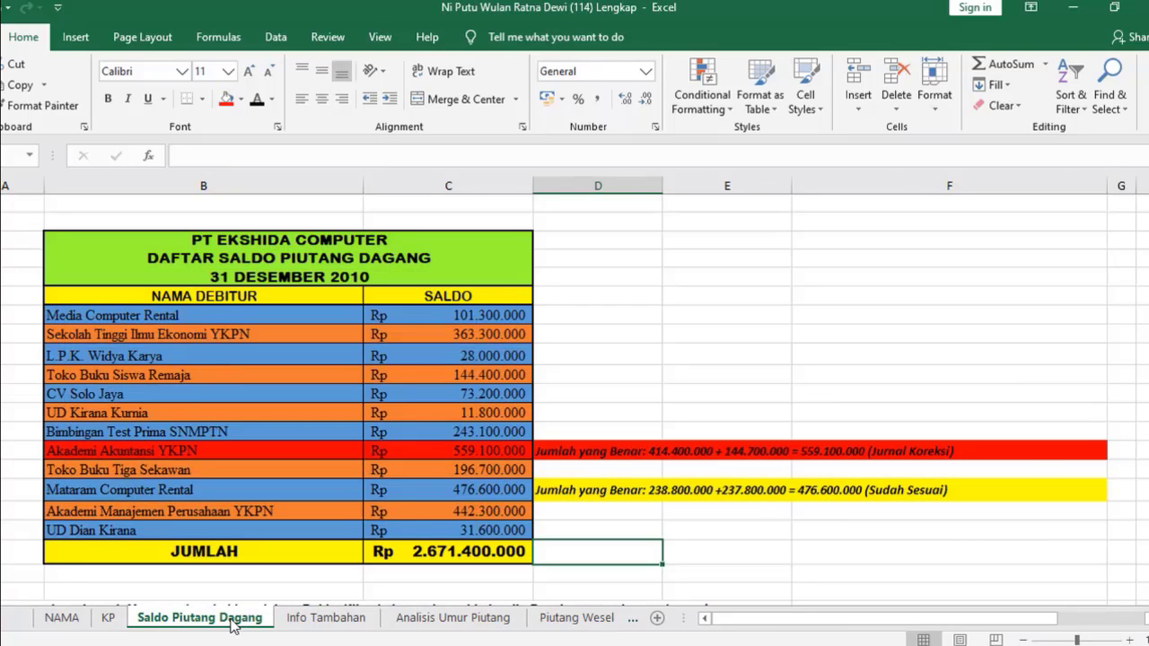
{"action": "left_click", "coordinate": [109, 618]}
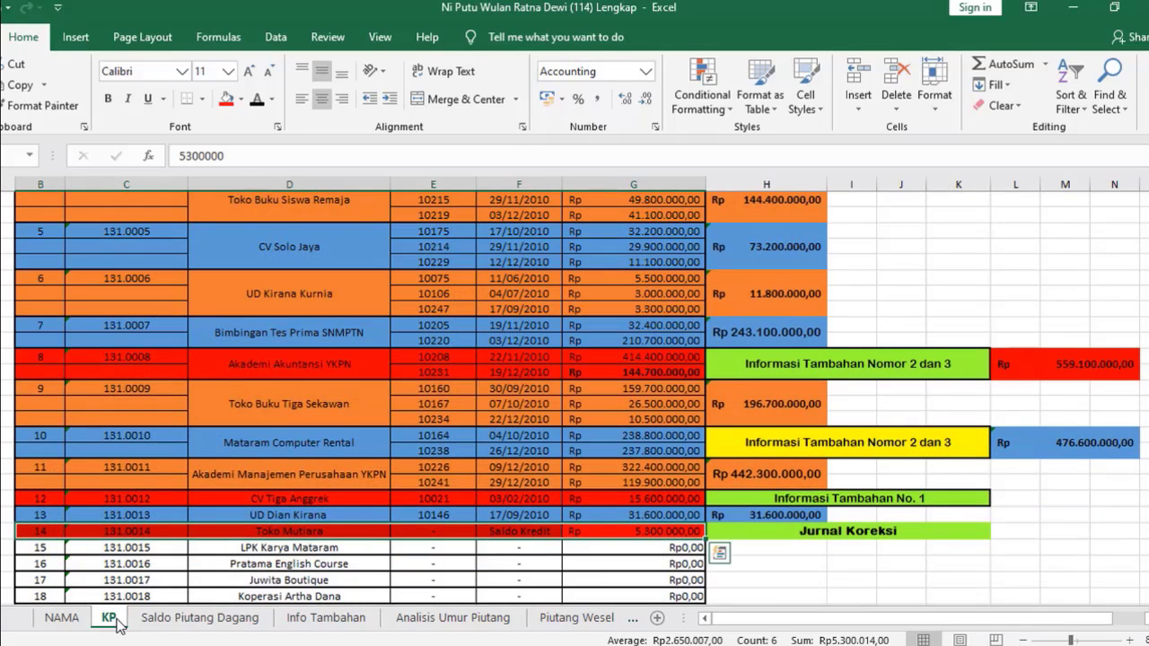
{"action": "left_click", "coordinate": [815, 564]}
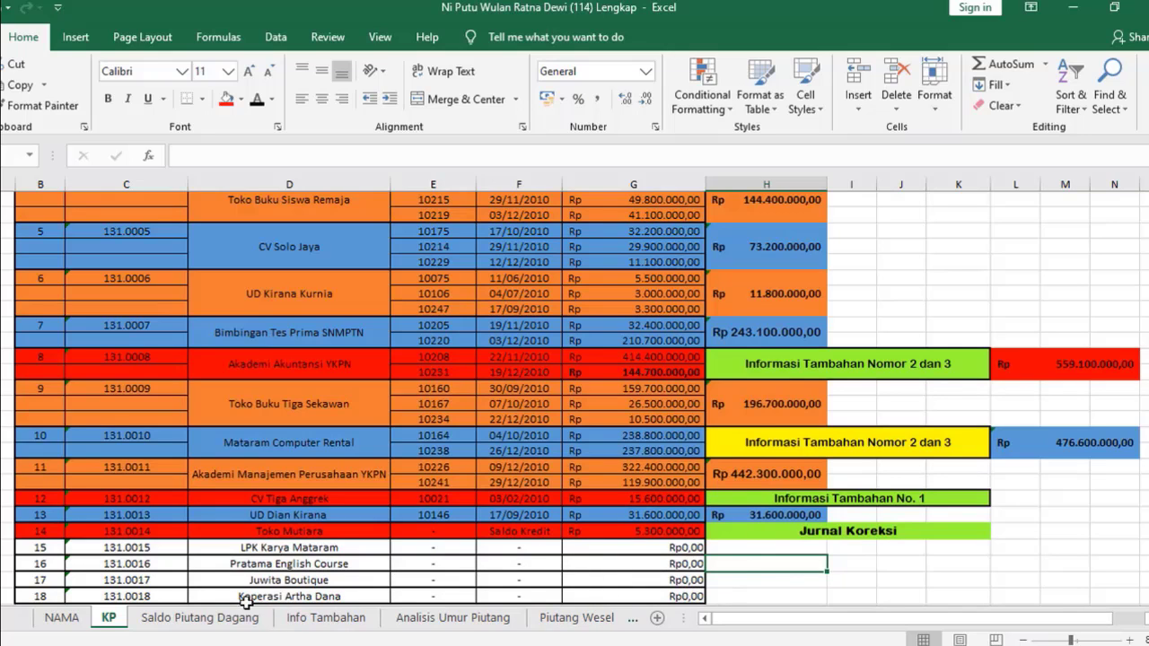
{"action": "left_click", "coordinate": [201, 619]}
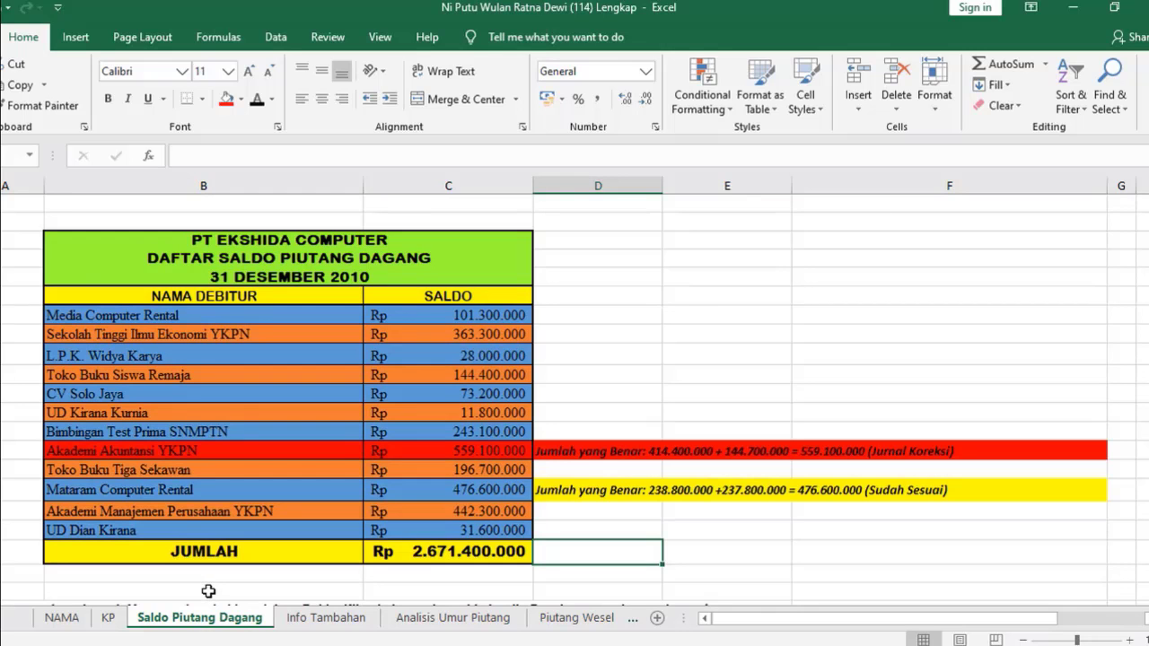
{"action": "left_click", "coordinate": [207, 590]}
{"action": "left_click", "coordinate": [115, 619]}
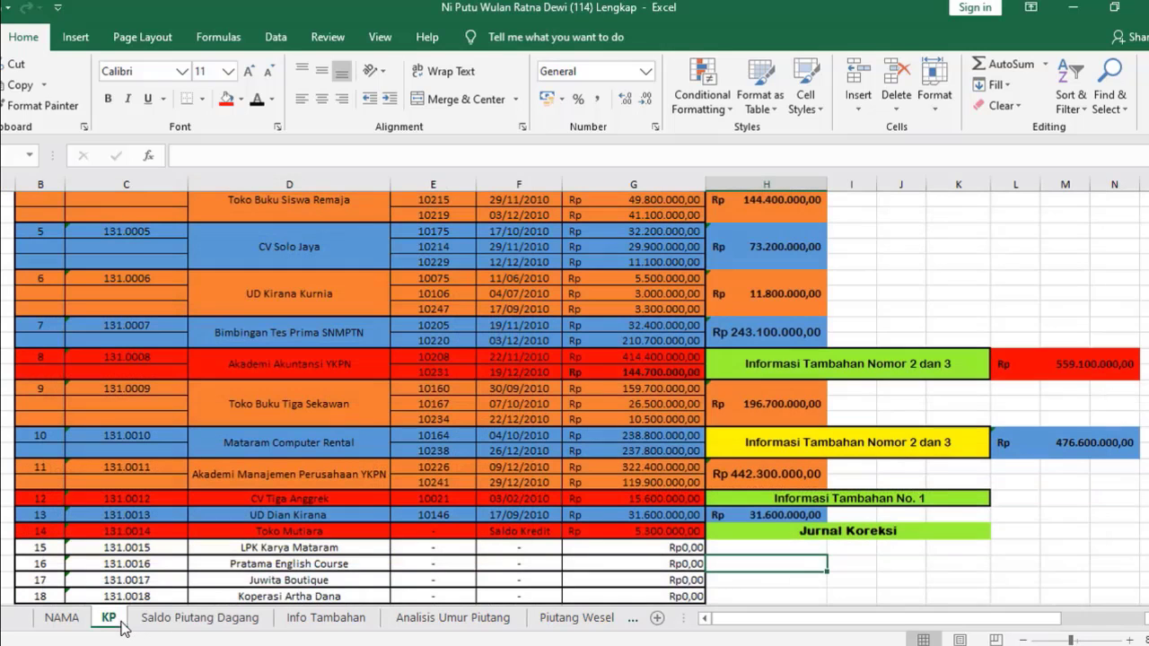
{"action": "left_click", "coordinate": [163, 620]}
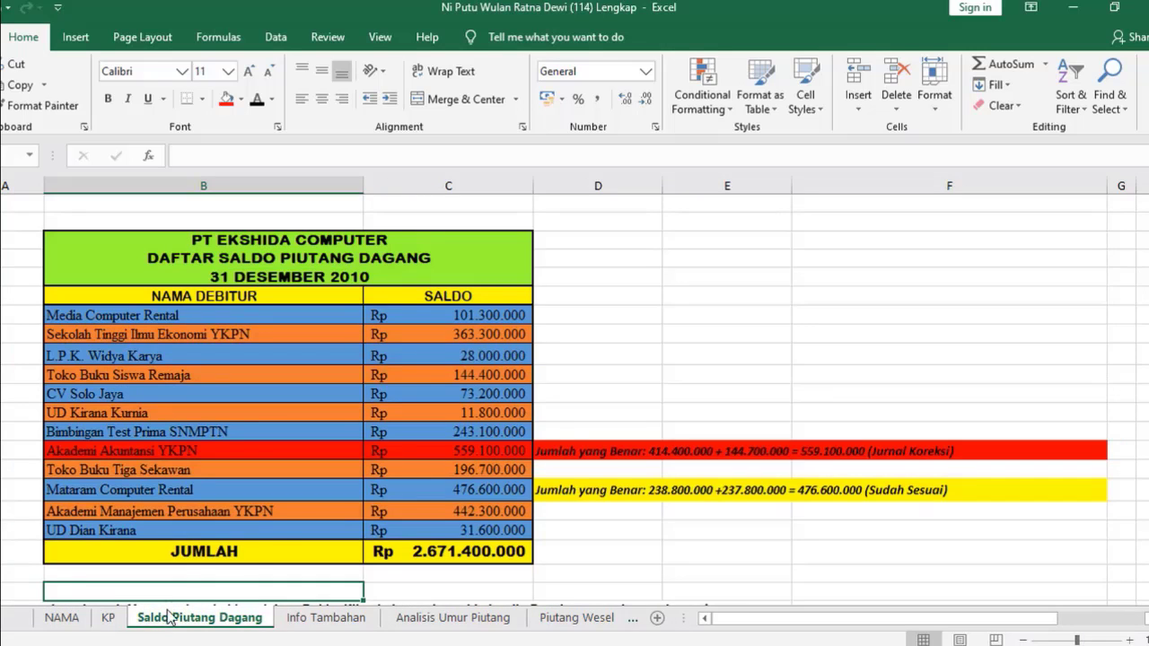
{"action": "left_click", "coordinate": [653, 527]}
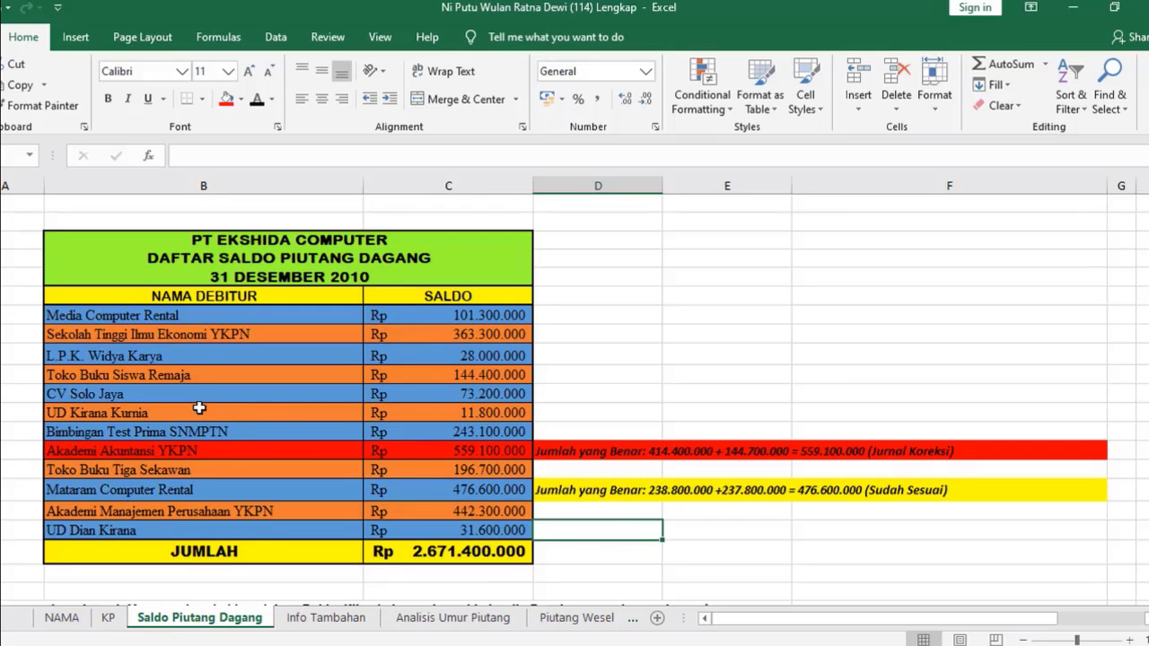
{"action": "left_click", "coordinate": [486, 553]}
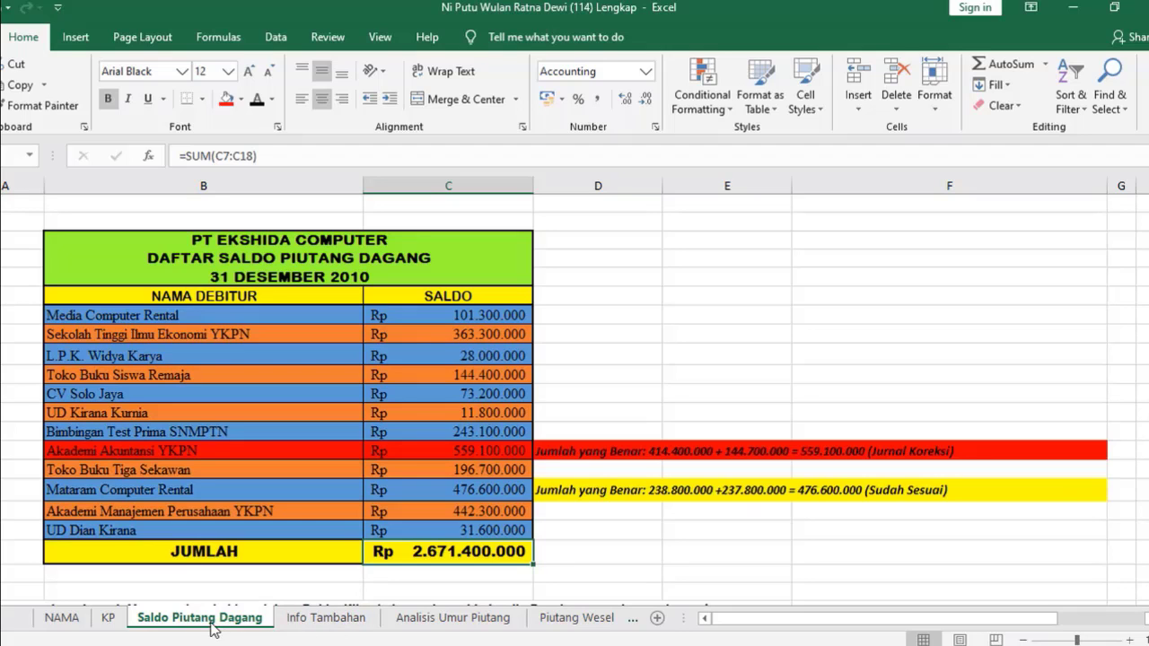
Examine the correction, reclassification and write-off journal below the Saldo Piutang Dagang list against the red debtor rows on the KP sheet
{"action": "left_click", "coordinate": [112, 621]}
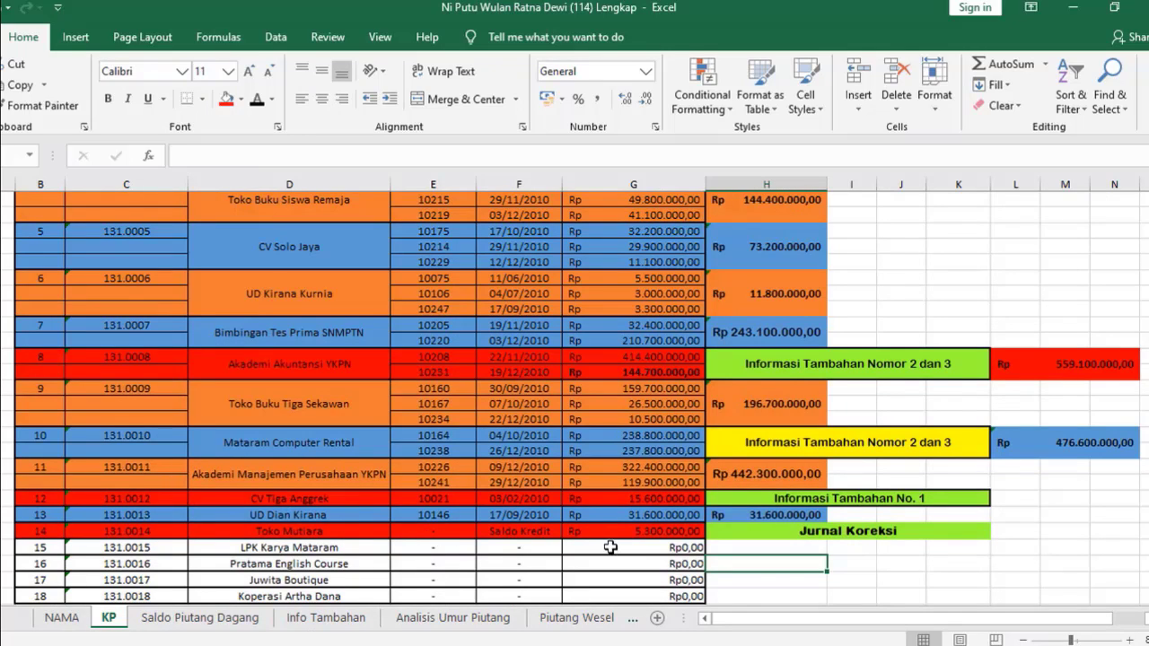
{"action": "left_click", "coordinate": [856, 567]}
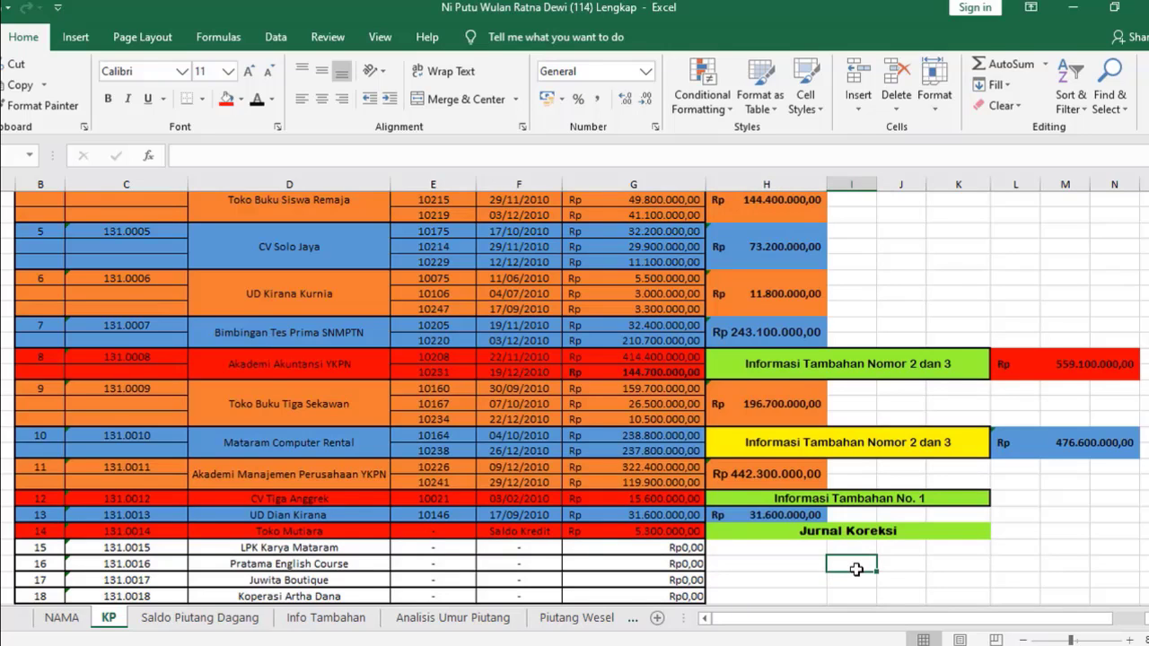
{"action": "left_click", "coordinate": [208, 625]}
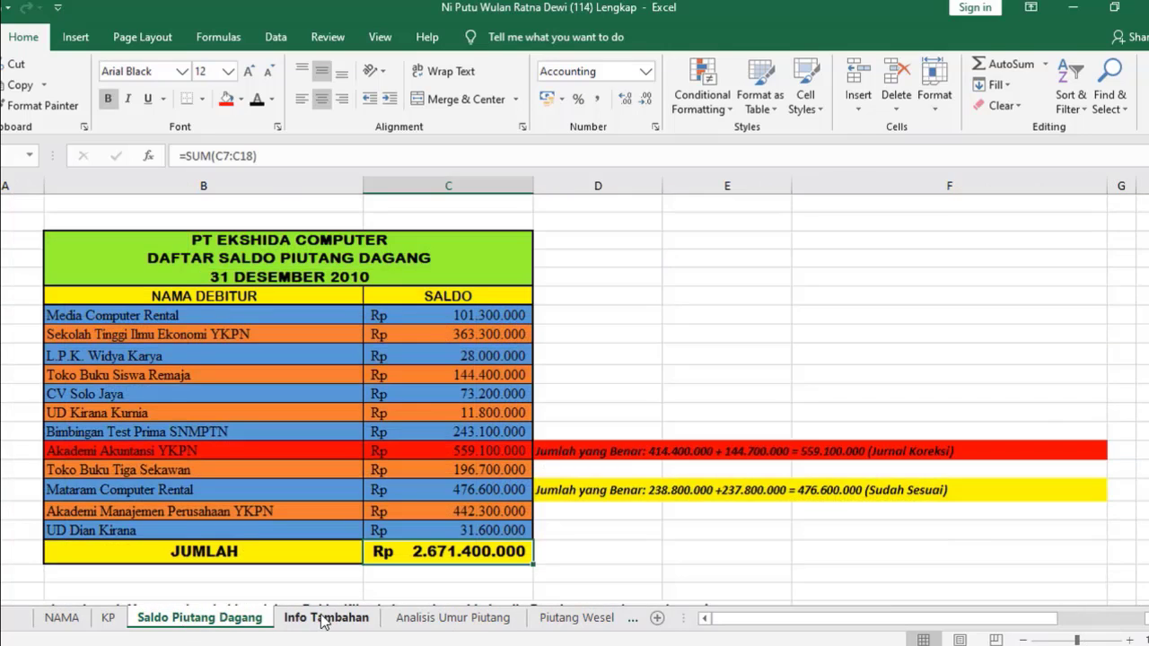
{"action": "left_click_drag", "start_coordinate": [1147, 335], "coordinate": [1147, 375]}
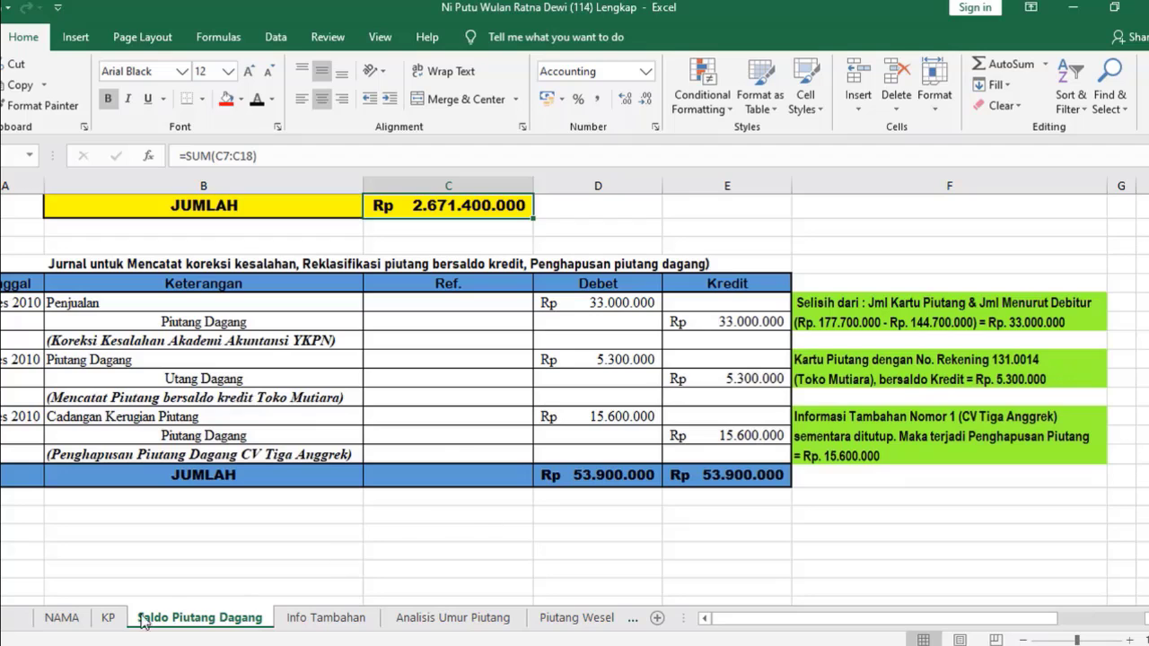
{"action": "left_click", "coordinate": [108, 619]}
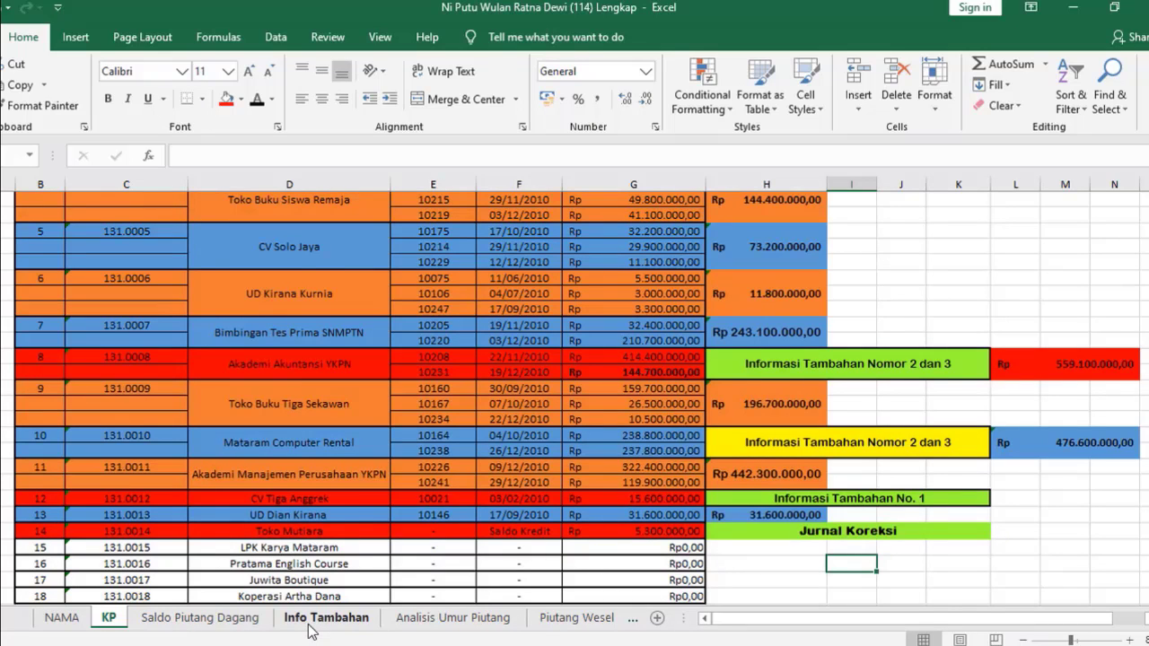
{"action": "left_click", "coordinate": [215, 619]}
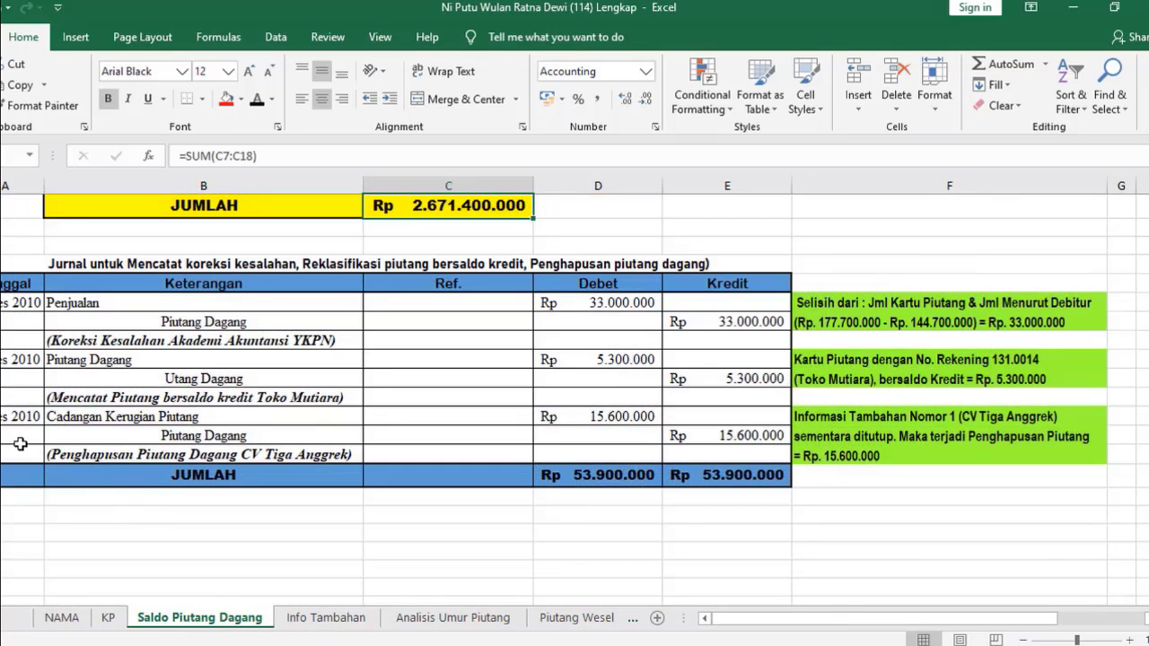